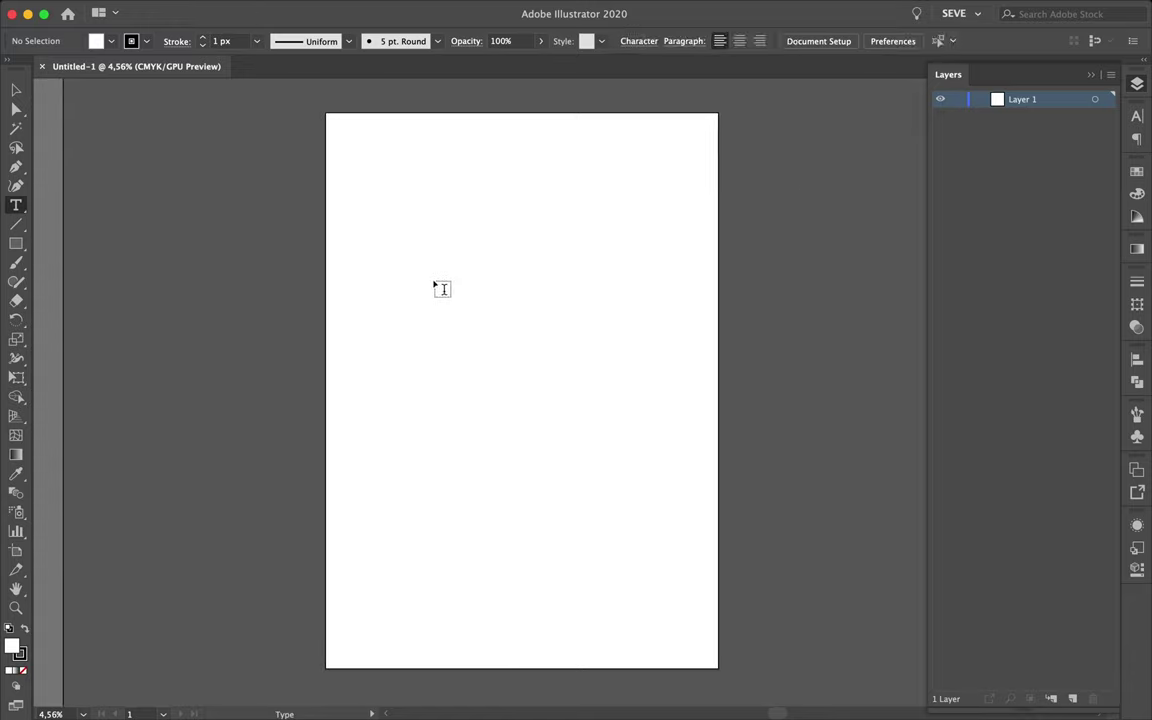
Create a large poster-size text line reading 'Quatre'.
key(super+plus)
key(Escape)
key(super+t)
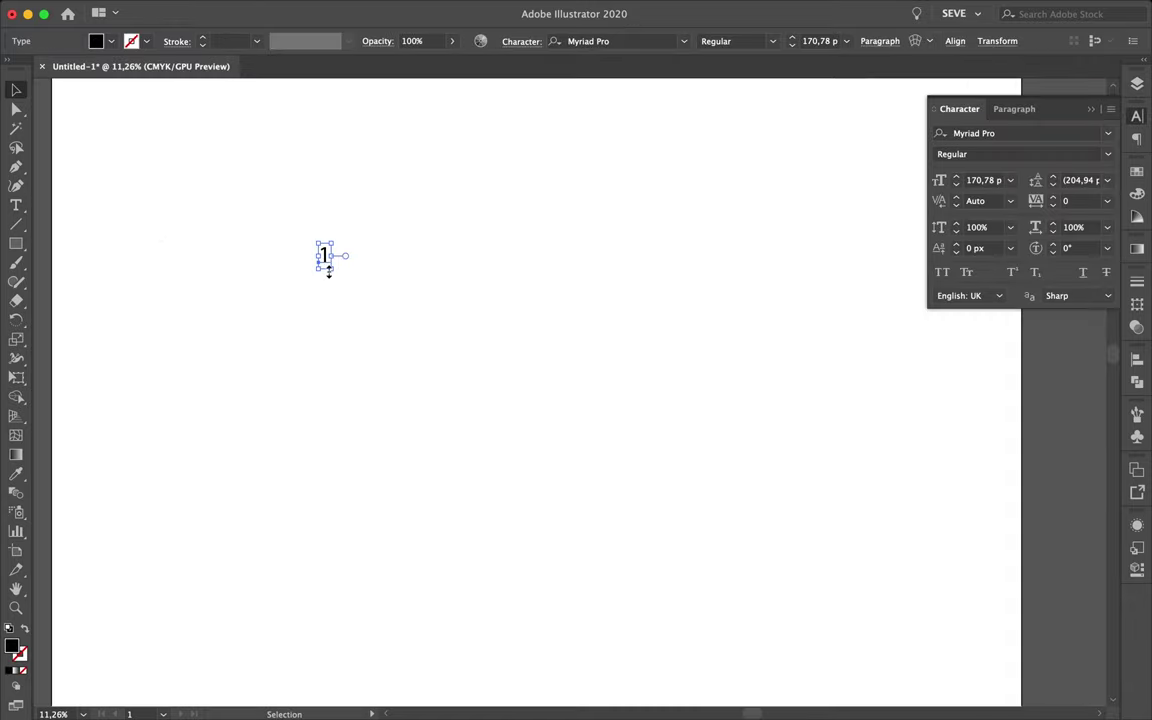
drag(348, 242, 368, 424)
double_click(347, 342)
text(Quatre)
Duplicate the line and retype the copies as 'cent' and 'cinquante-'.
key(Escape)
mouse_move(486, 334)
mouse_down()
mouse_move(329, 452)
mouse_move(697, 570)
mouse_move(588, 487)
mouse_up()
double_click(329, 452)
text(cent)
double_click(697, 570)
text(cinquante-)
Add a fourth copy reading 'huit', then select all four lines for a font search.
key(Escape)
double_click(588, 487)
text(huit)
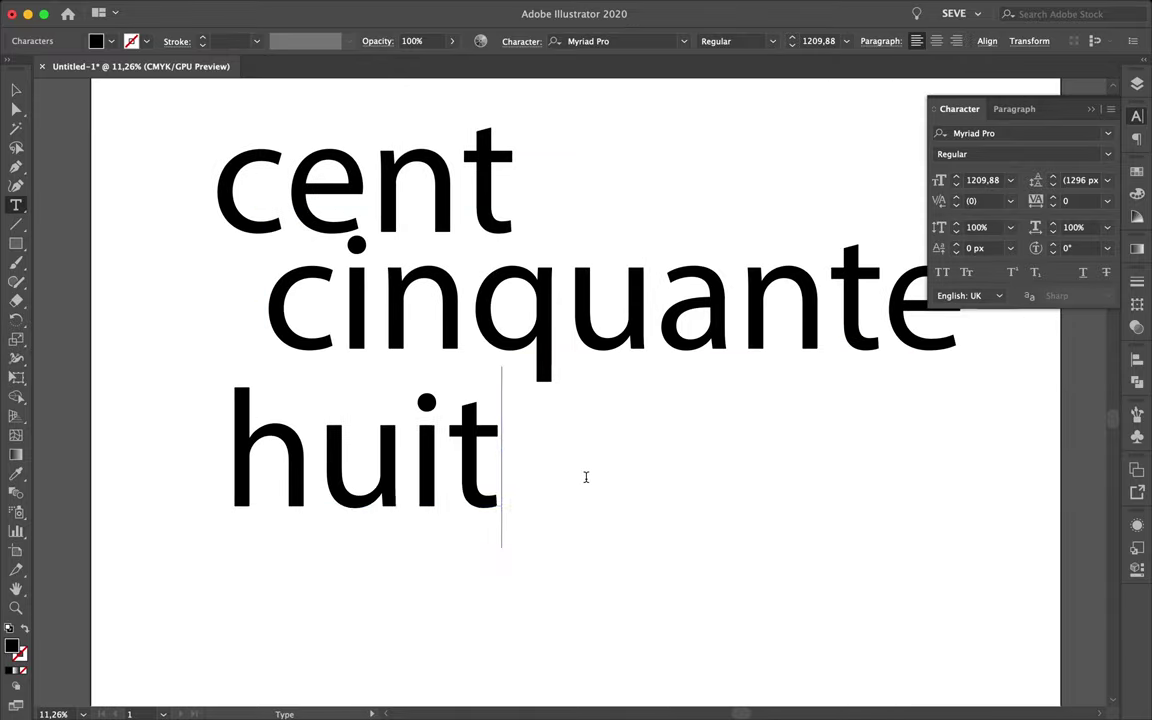
key(Escape)
key(ctrl+minus)
key(ctrl+a)
click(1107, 148)
Try Schwager Sans on the four lines and browse further down the font list.
text(schw)
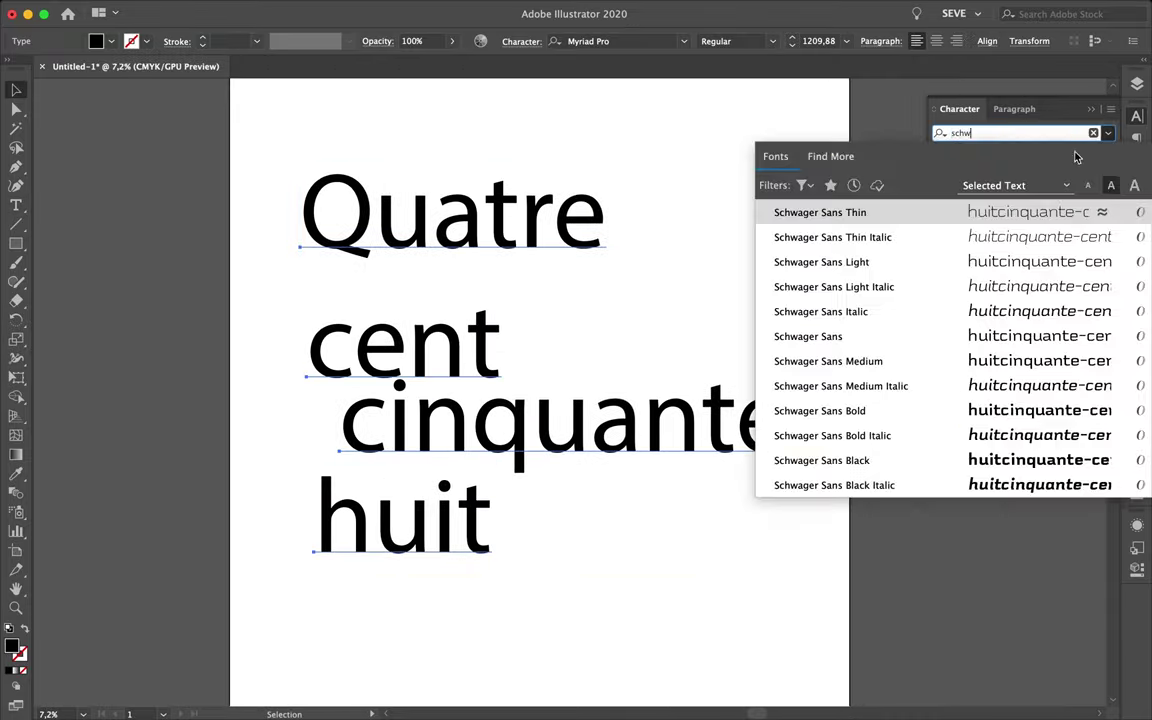
click(972, 337)
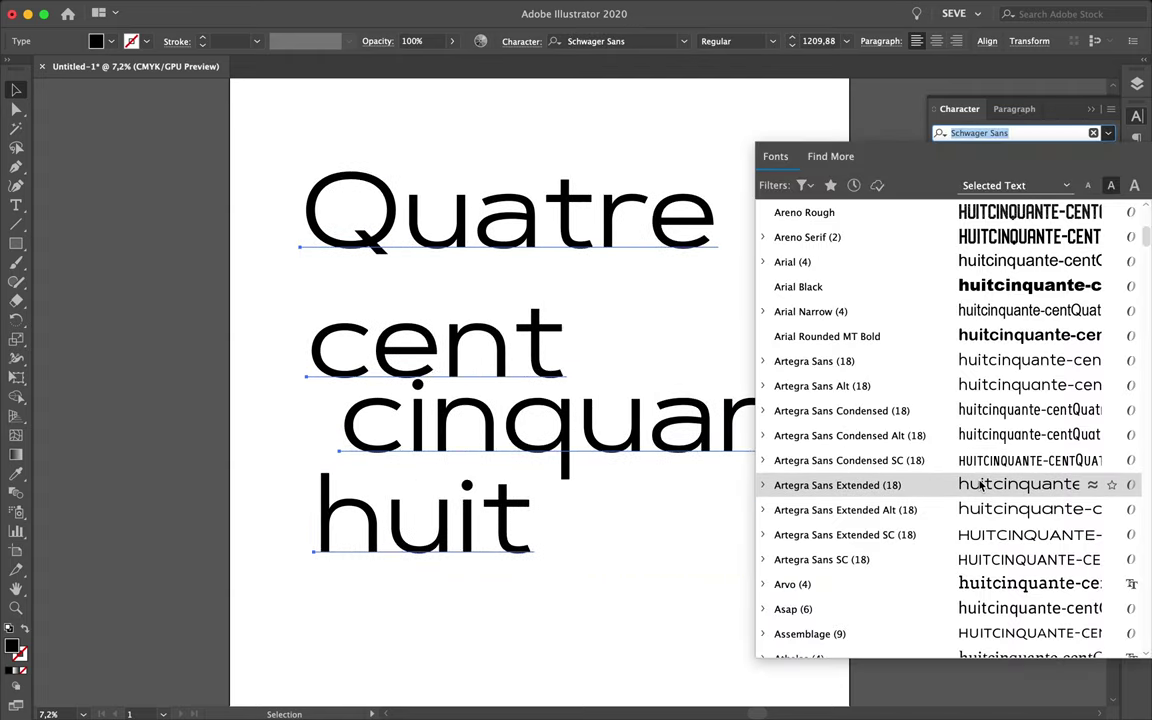
scroll(966, 580, down, 5)
scroll(966, 585, down, 5)
scroll(968, 620, down, 1)
scroll(980, 520, down, 3)
scroll(997, 432, down, 3)
scroll(997, 432, down, 2)
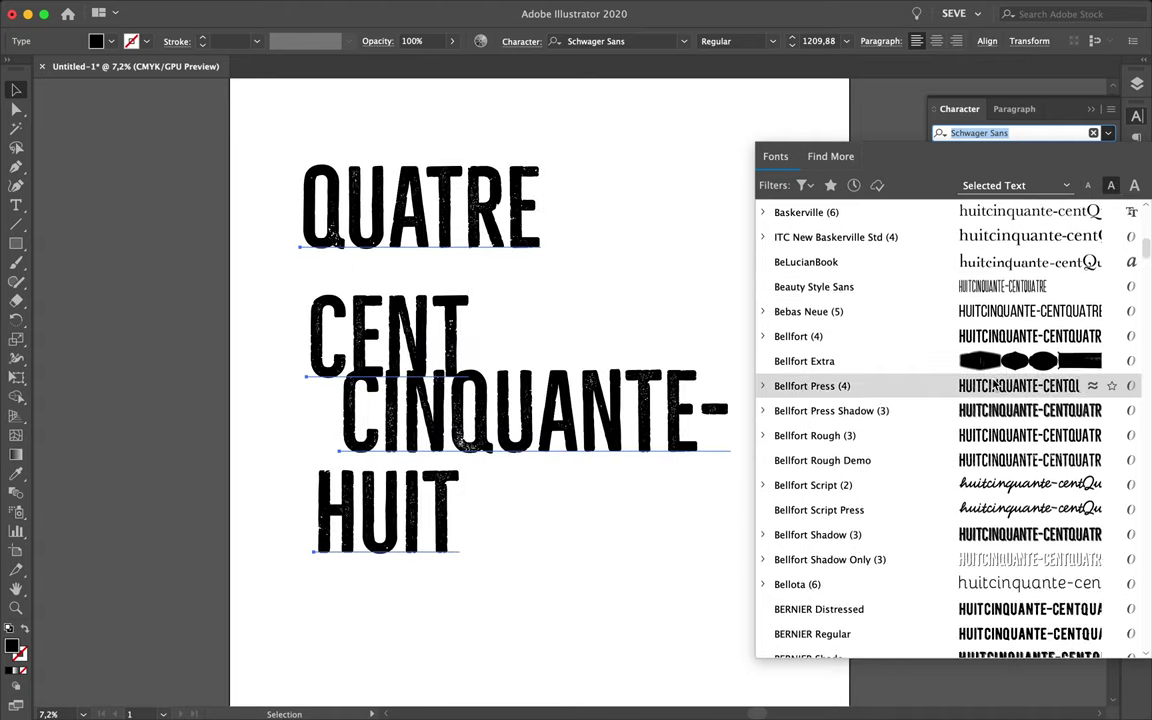
scroll(997, 432, down, 10)
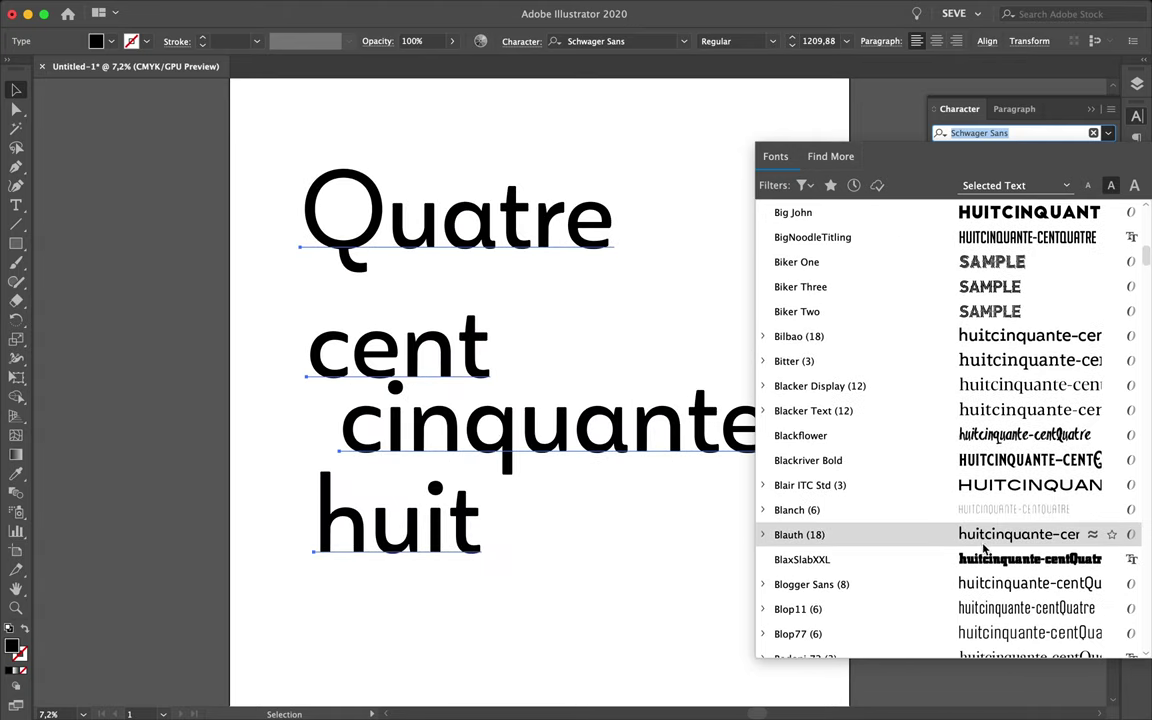
Try Blauth Black on the text, then scroll back through the font list.
click(763, 535)
scroll(830, 560, down, 3)
scroll(843, 470, down, 3)
click(843, 460)
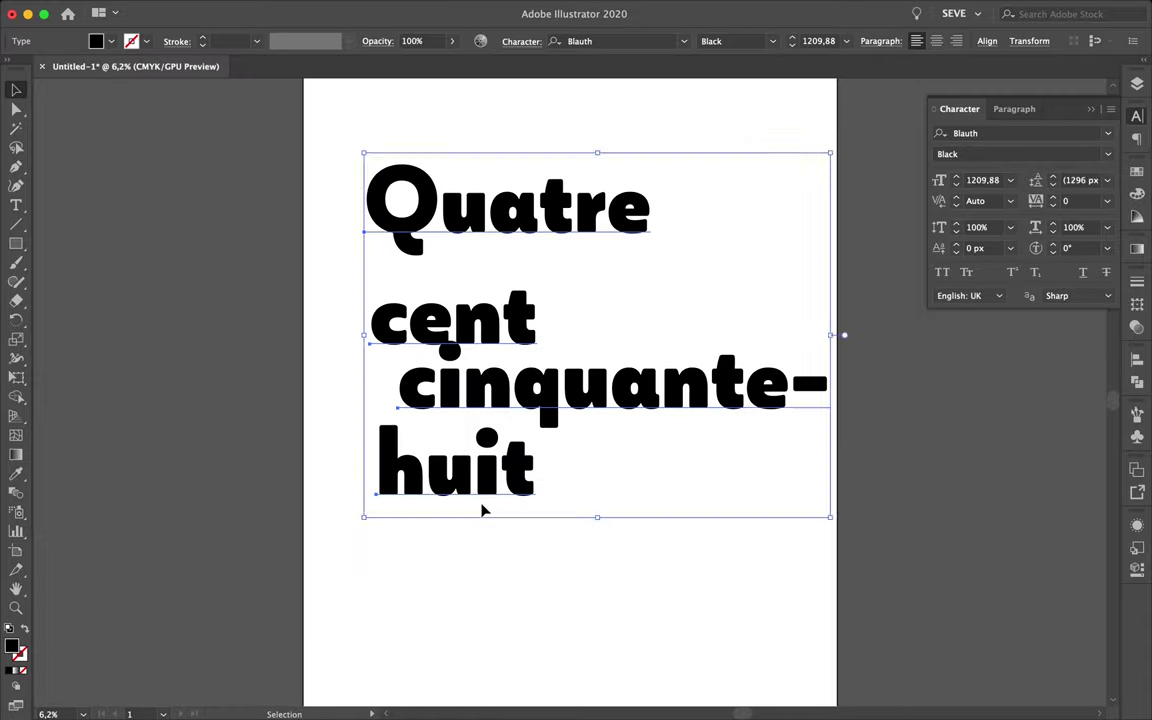
scroll(1060, 262, up, 5)
scroll(1054, 257, up, 5)
scroll(1010, 285, up, 5)
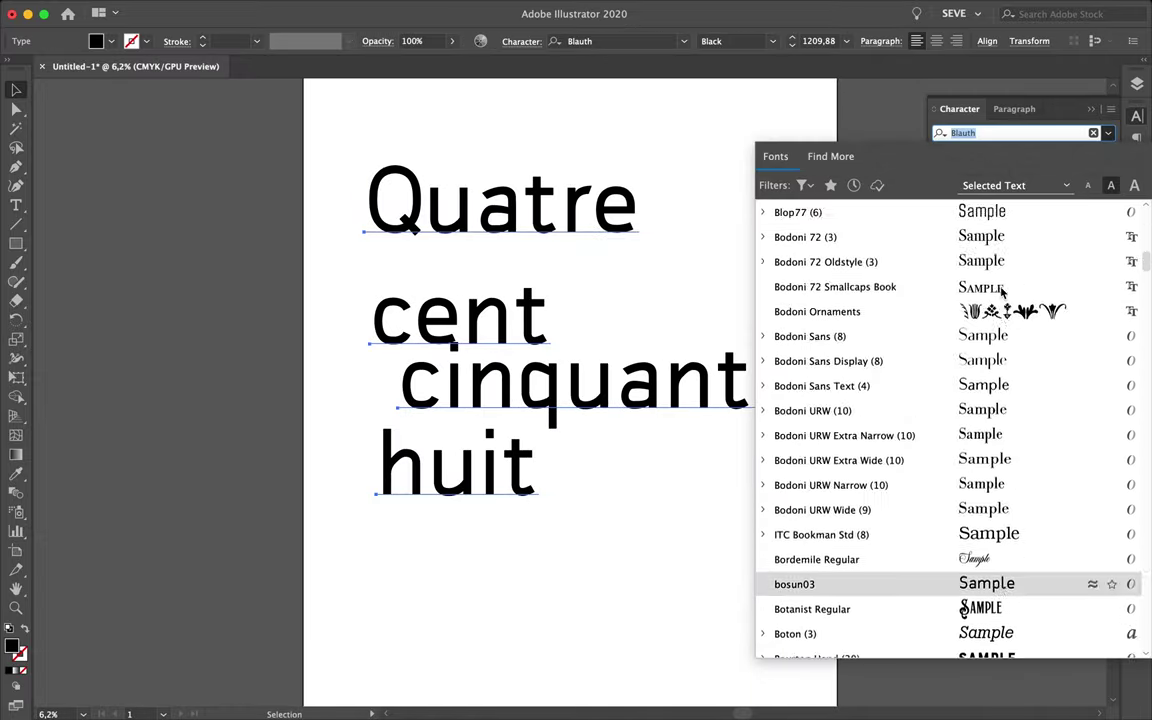
scroll(975, 350, up, 3)
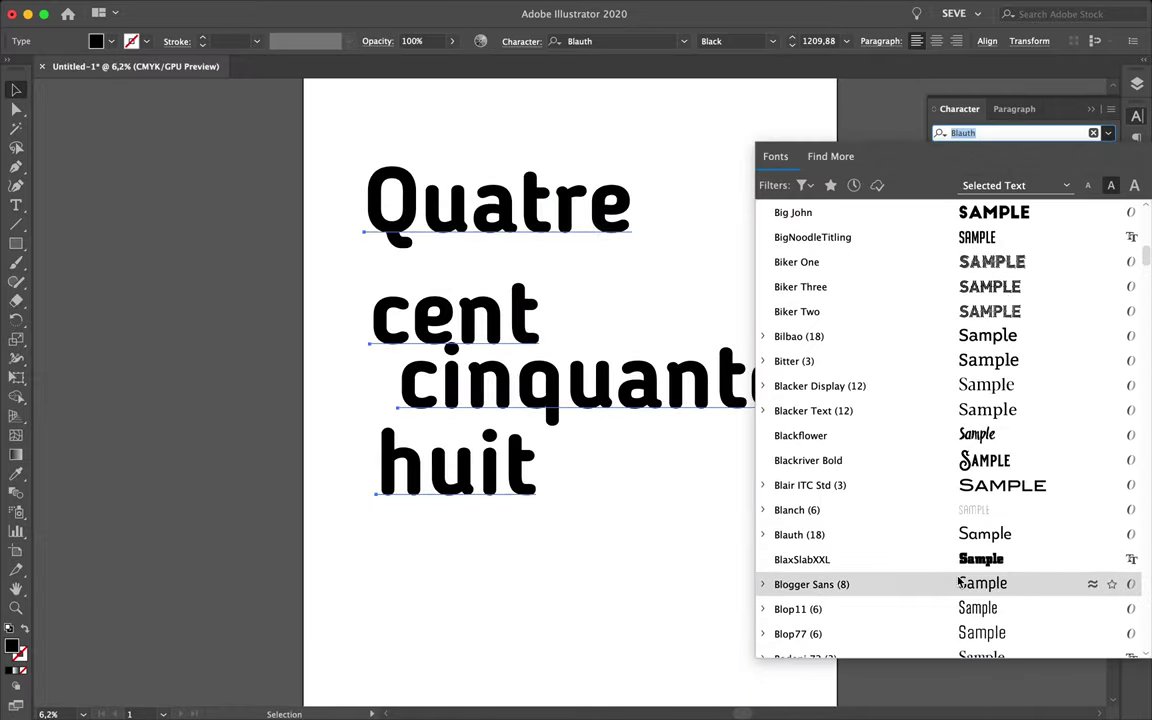
scroll(955, 441, down, 3)
Filter to monospace fonts, apply Prestige Elite Std Regular, and shift cinquante- left.
click(805, 185)
click(694, 311)
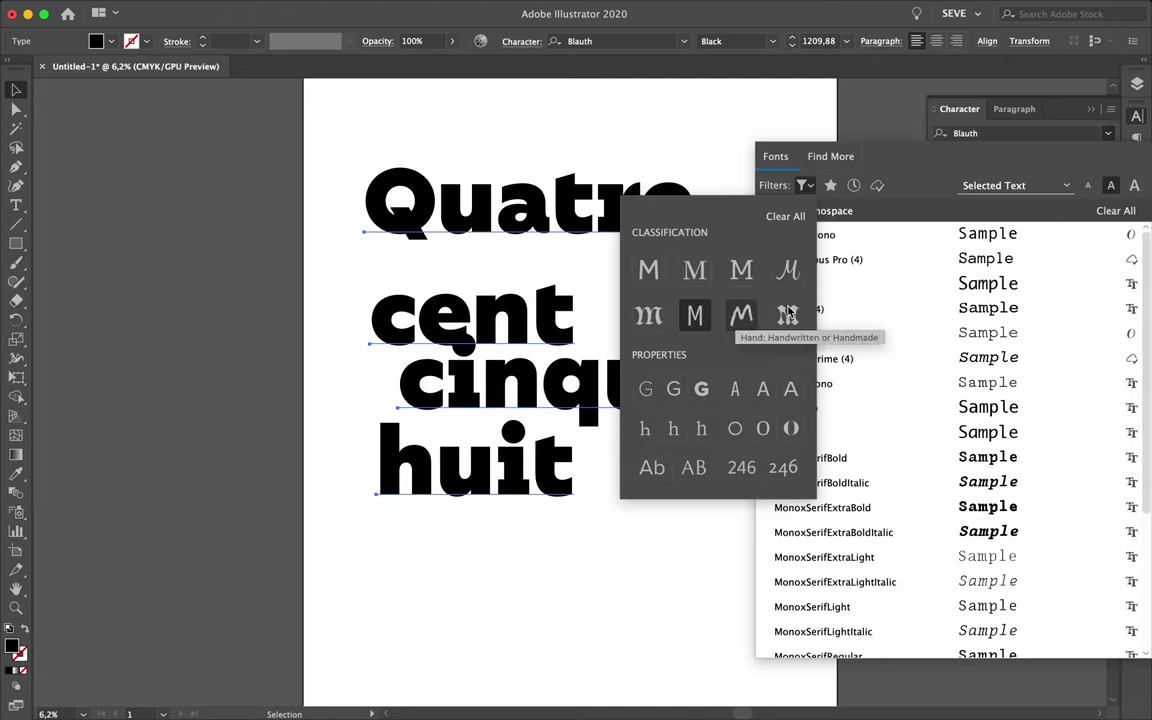
scroll(898, 350, down, 5)
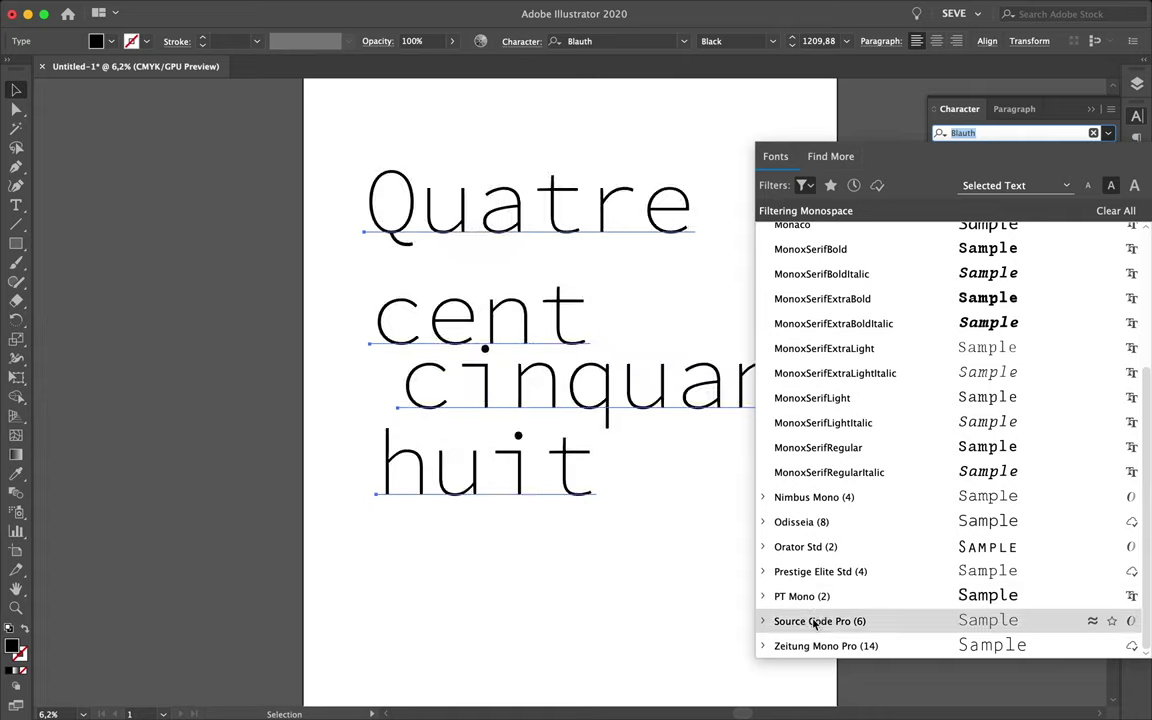
click(763, 571)
click(825, 497)
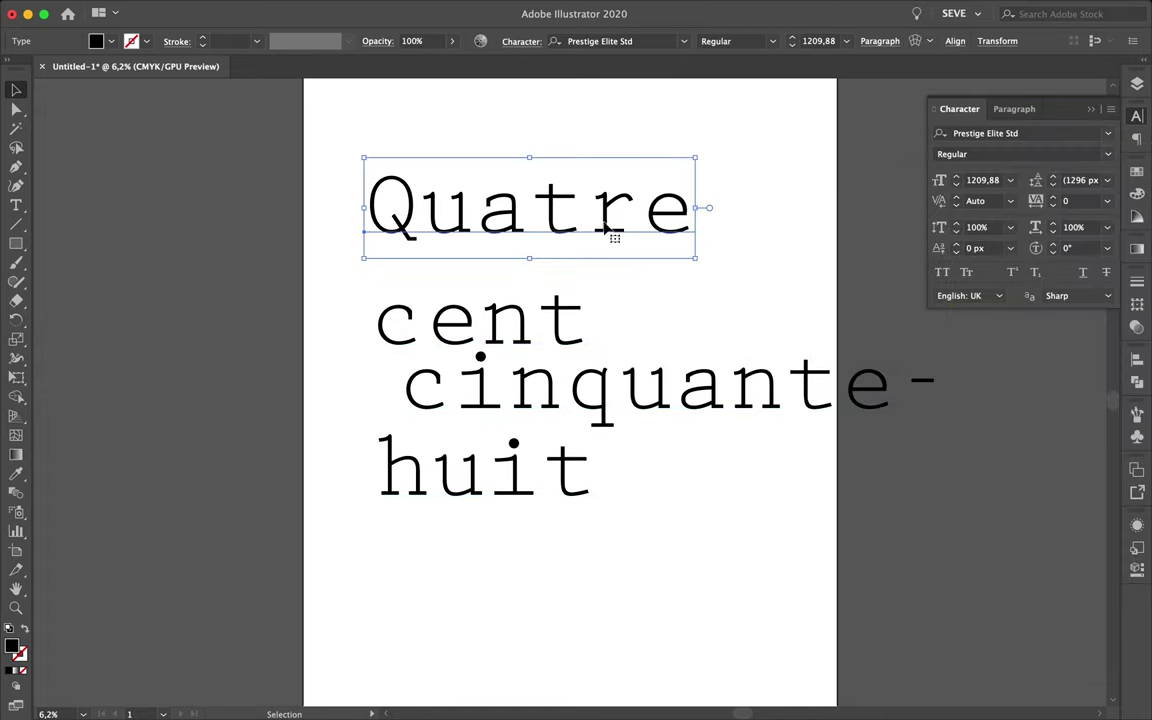
drag(533, 385, 468, 385)
Set tracking to -30 on all lines and tighten the kerning in cinquante- and huit.
key(super+a)
click(1053, 206)
click(560, 245)
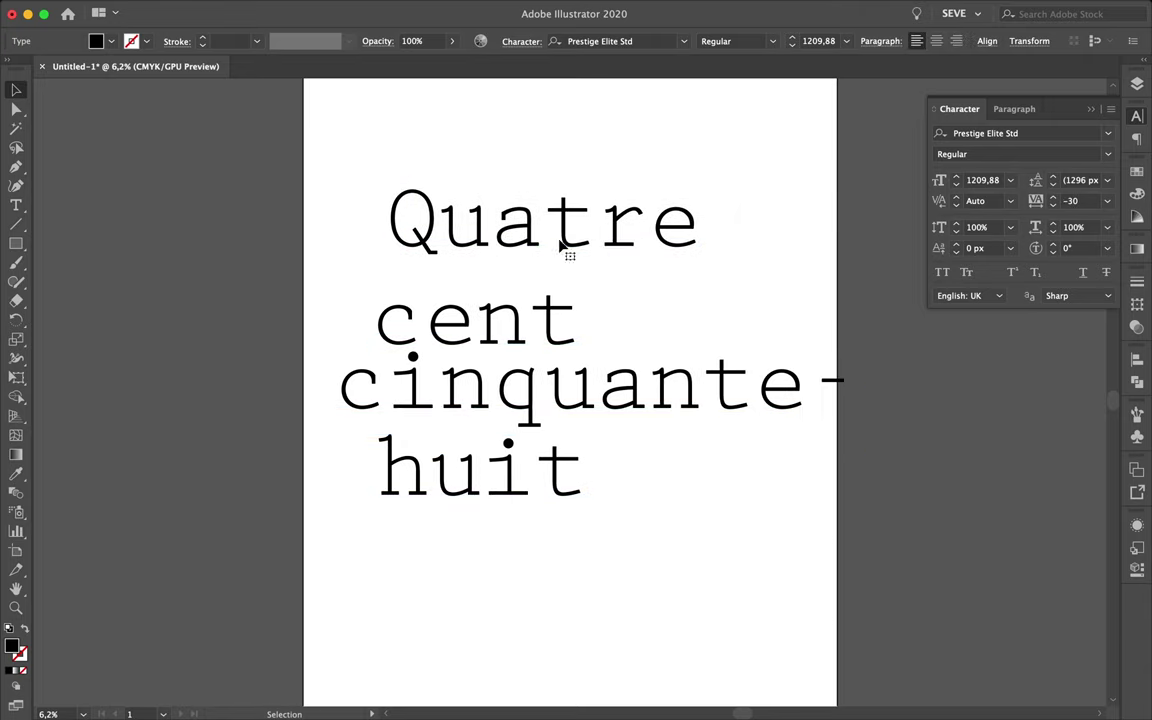
click(955, 198)
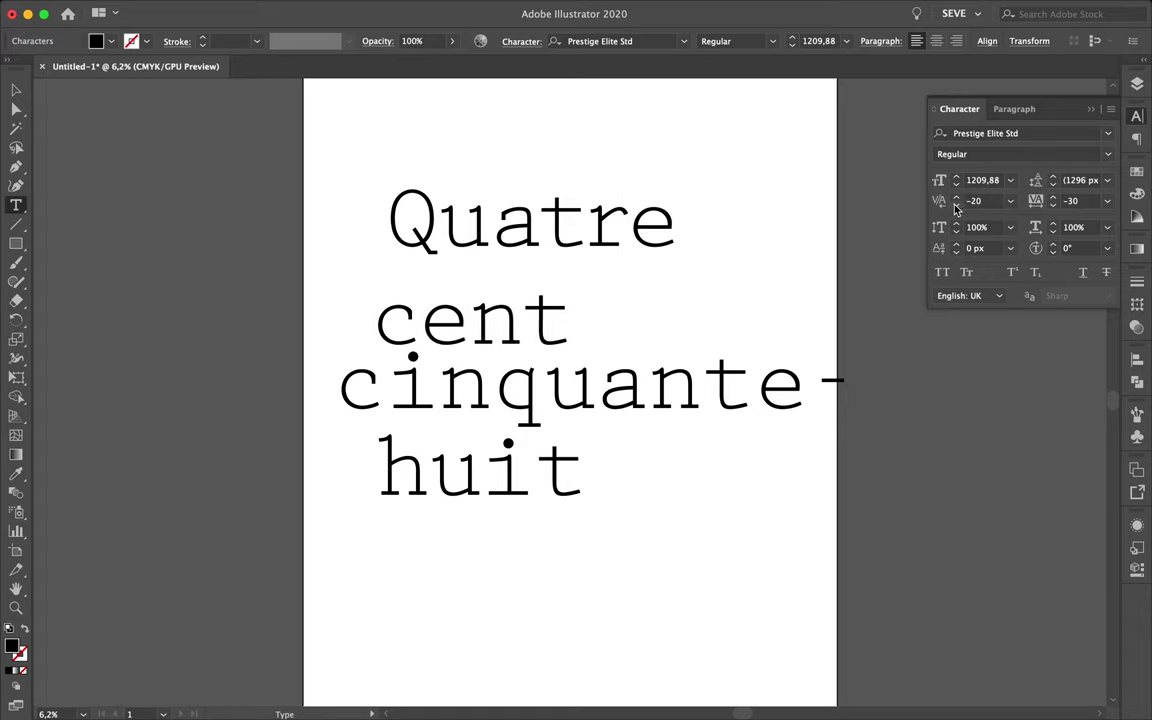
click(955, 205)
click(958, 207)
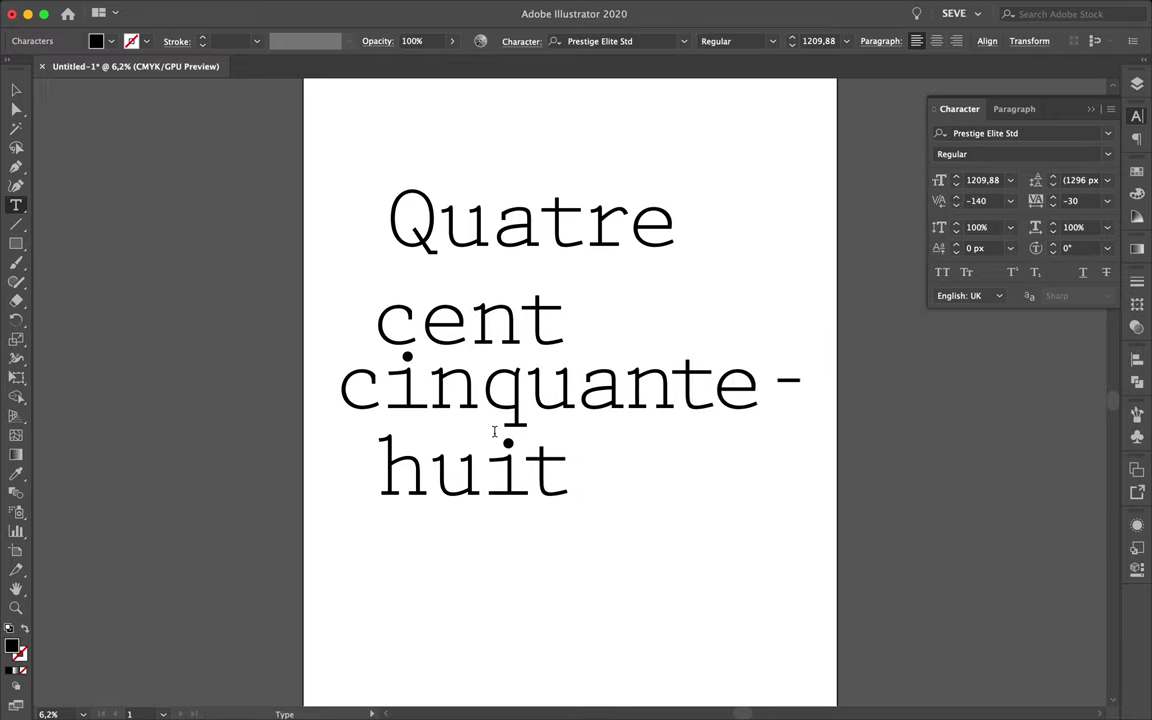
click(955, 205)
ctrl+click(550, 231)
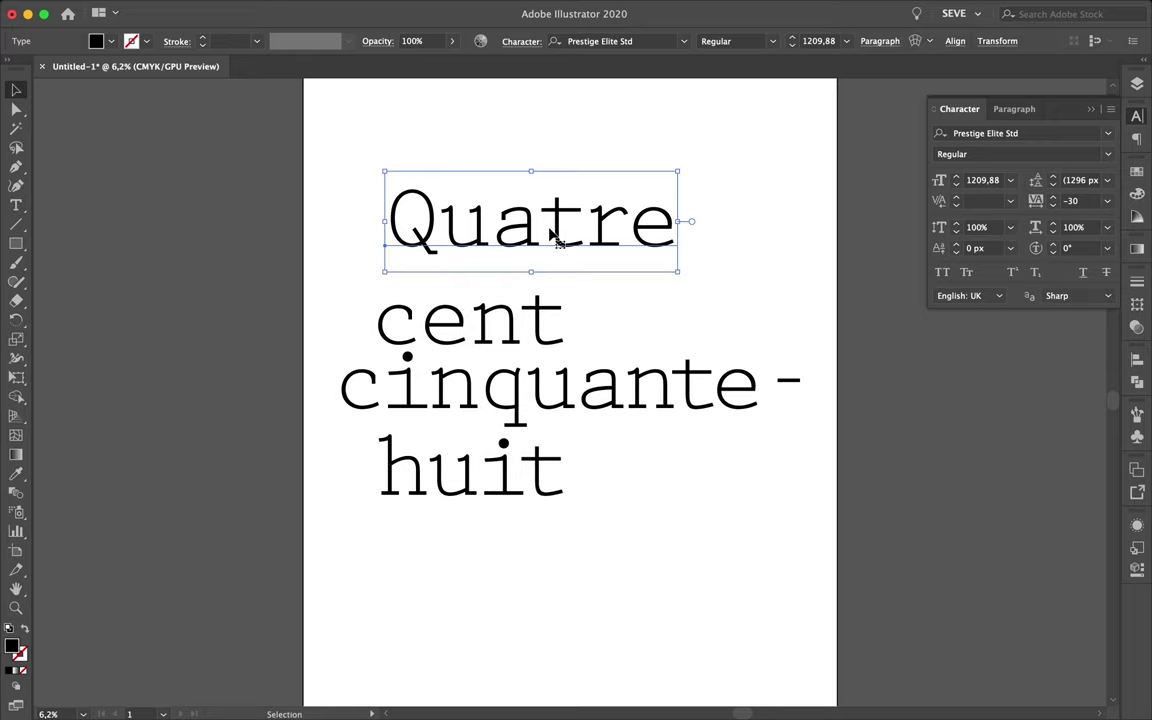
scroll(463, 226, up, 2)
Draw a tall narrow rectangle near the page top with no fill and a black stroke.
key(u)
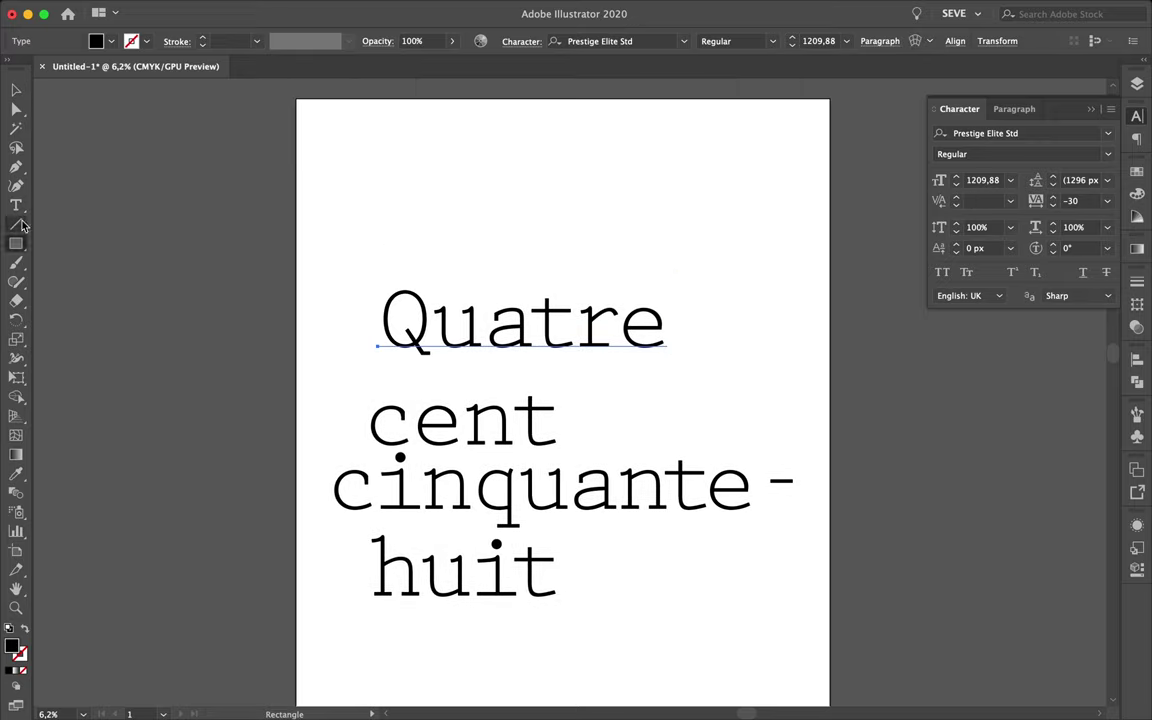
click(110, 41)
drag(378, 118, 393, 177)
click(112, 42)
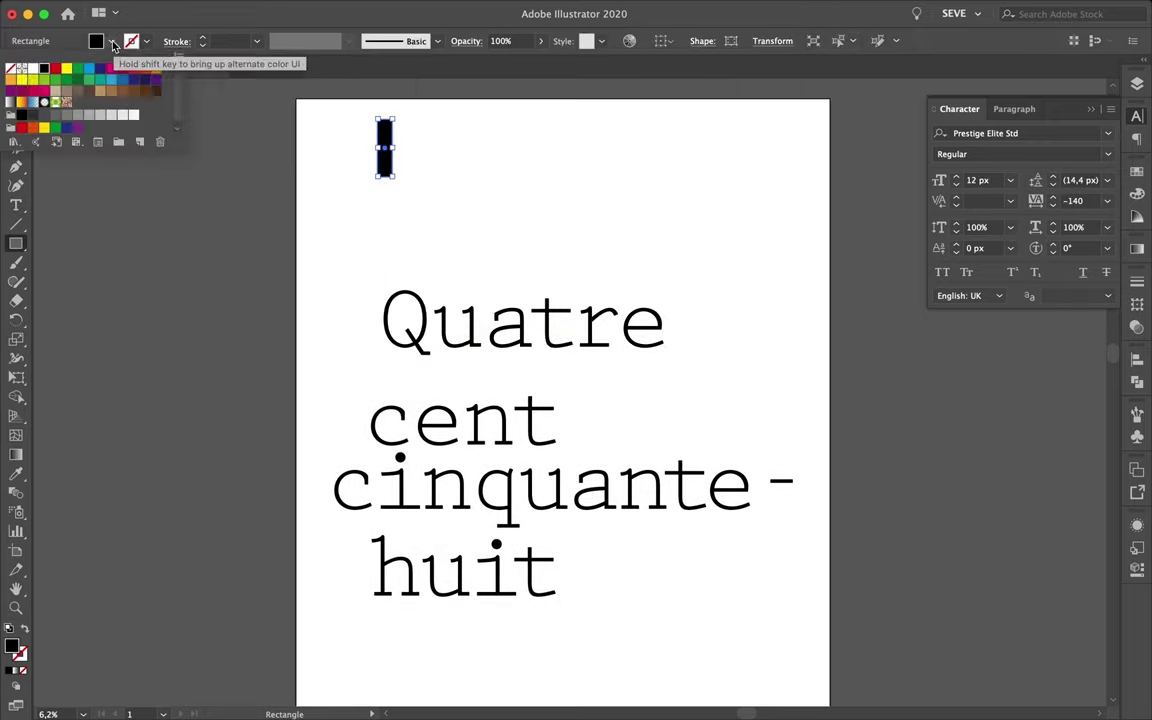
click(10, 68)
click(146, 41)
click(43, 70)
click(481, 172)
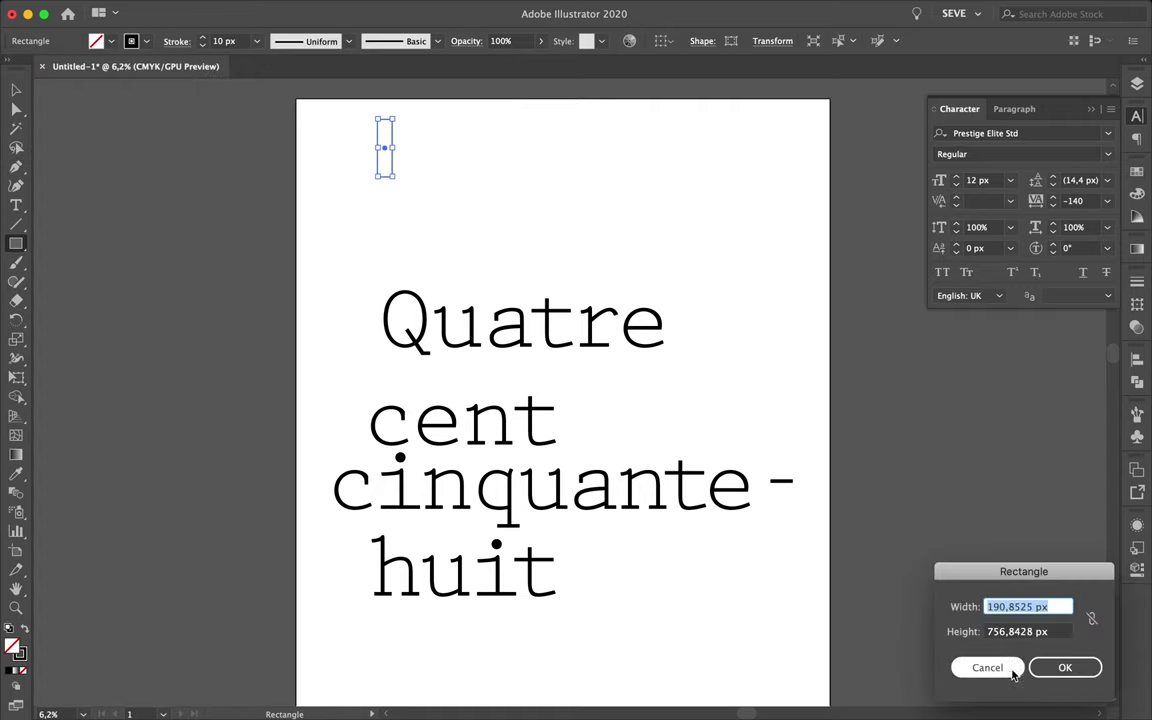
click(1013, 673)
Copy the rectangle into a row along the top and move Quatre up-left.
key(v)
drag(385, 150, 426, 150)
drag(434, 177, 604, 162)
key(ctrl+d)
key(ctrl+d)
drag(470, 159, 670, 172)
key(ctrl+d)
drag(605, 311, 505, 248)
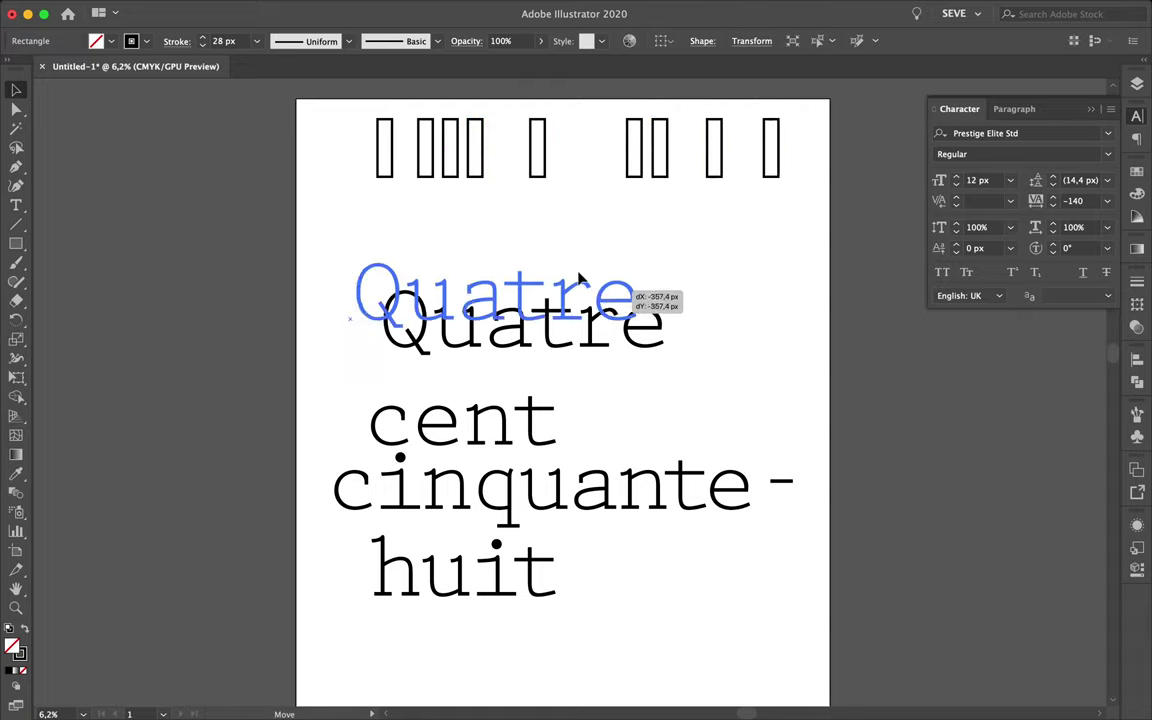
click(553, 345)
key(ctrl+minus)
Set the Document Setup transparency preset to High Resolution.
click(1137, 84)
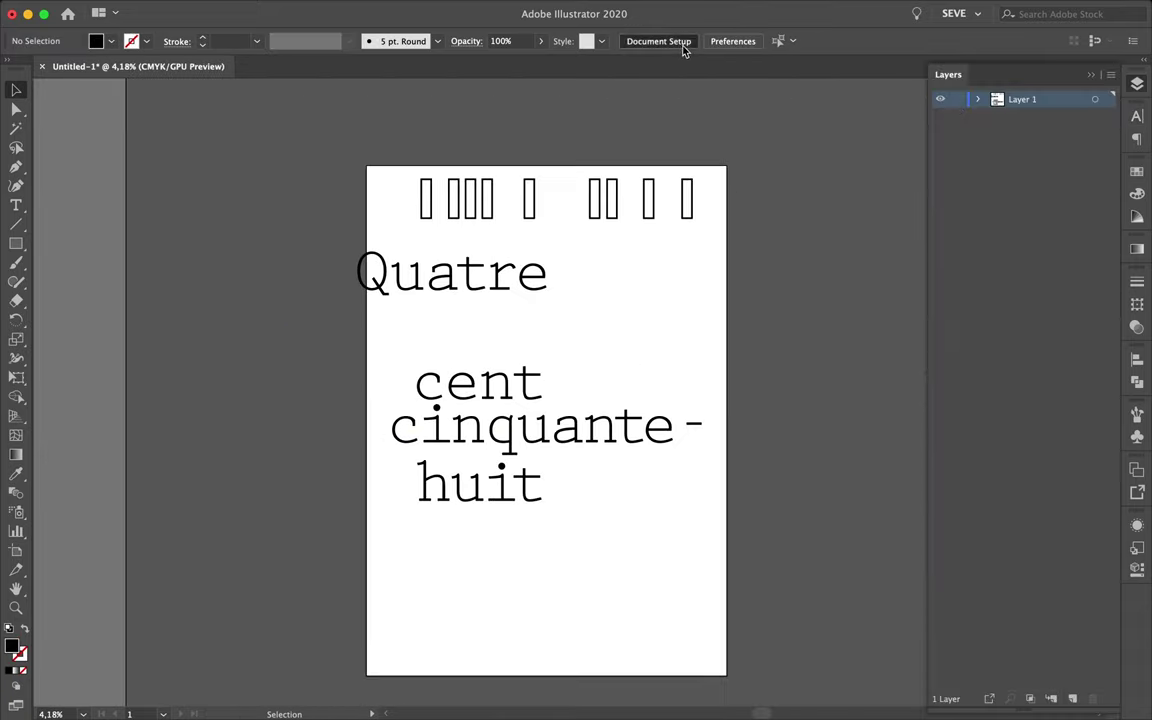
click(680, 41)
click(777, 504)
click(771, 542)
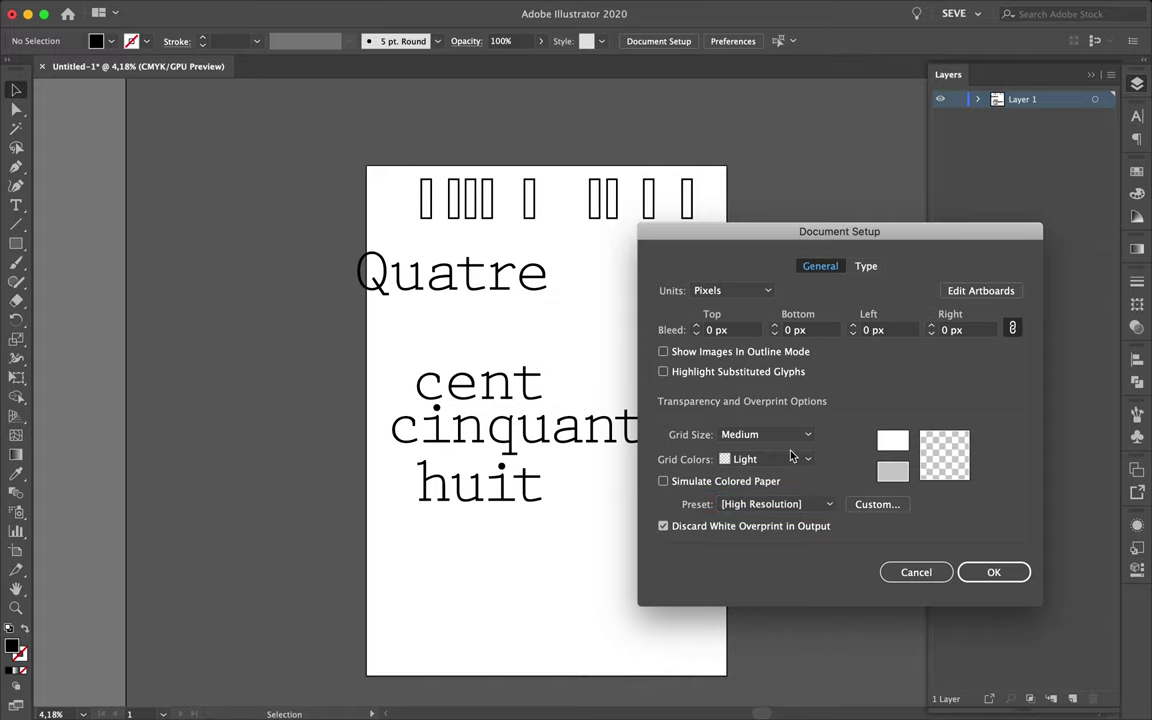
click(944, 574)
Add a second layer and move Quatre down and to the right.
key(ctrl+l)
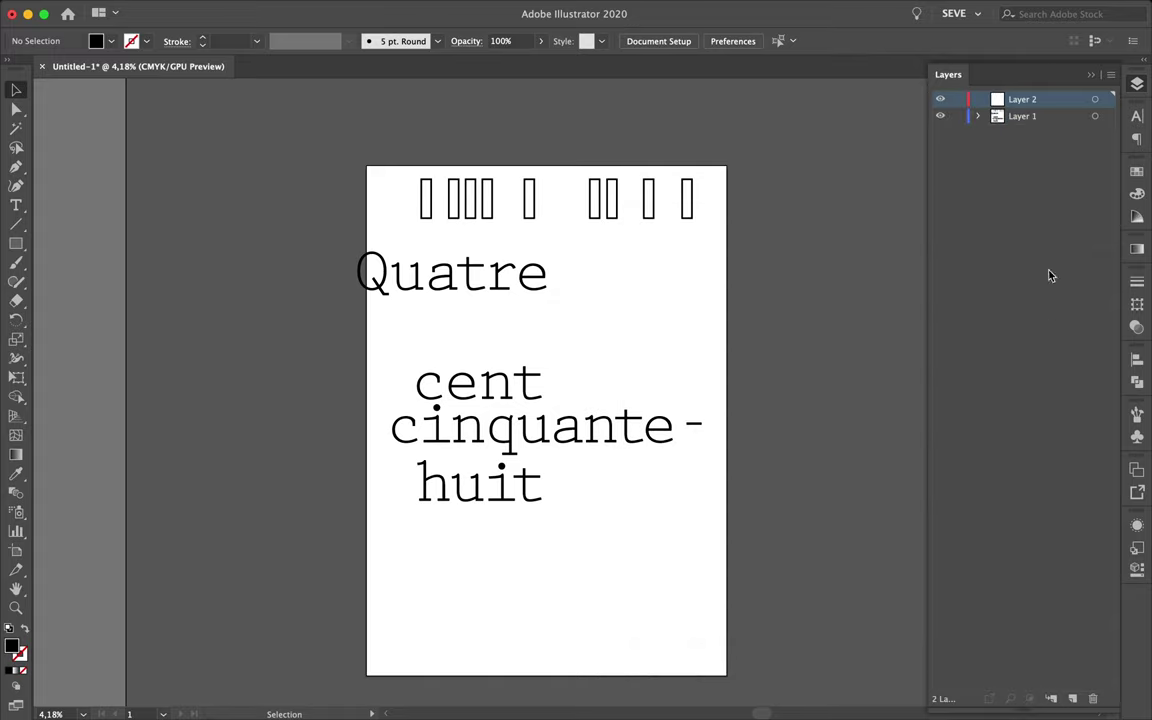
click(569, 271)
key(ctrl+plus)
click(1095, 116)
key(ctrl+shift+a)
drag(558, 258, 569, 288)
Move cent beside Quatre, raise cinquante- below it, and centre cinquante- on the page.
drag(520, 466, 536, 484)
drag(495, 410, 660, 332)
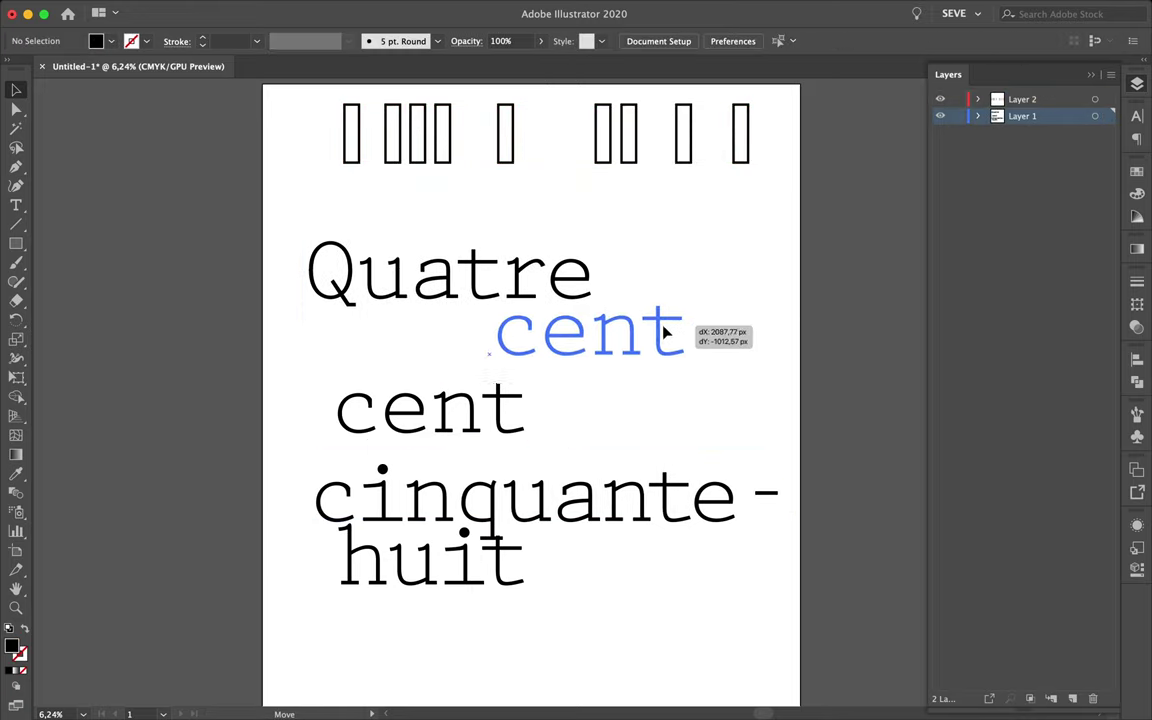
drag(595, 497, 589, 432)
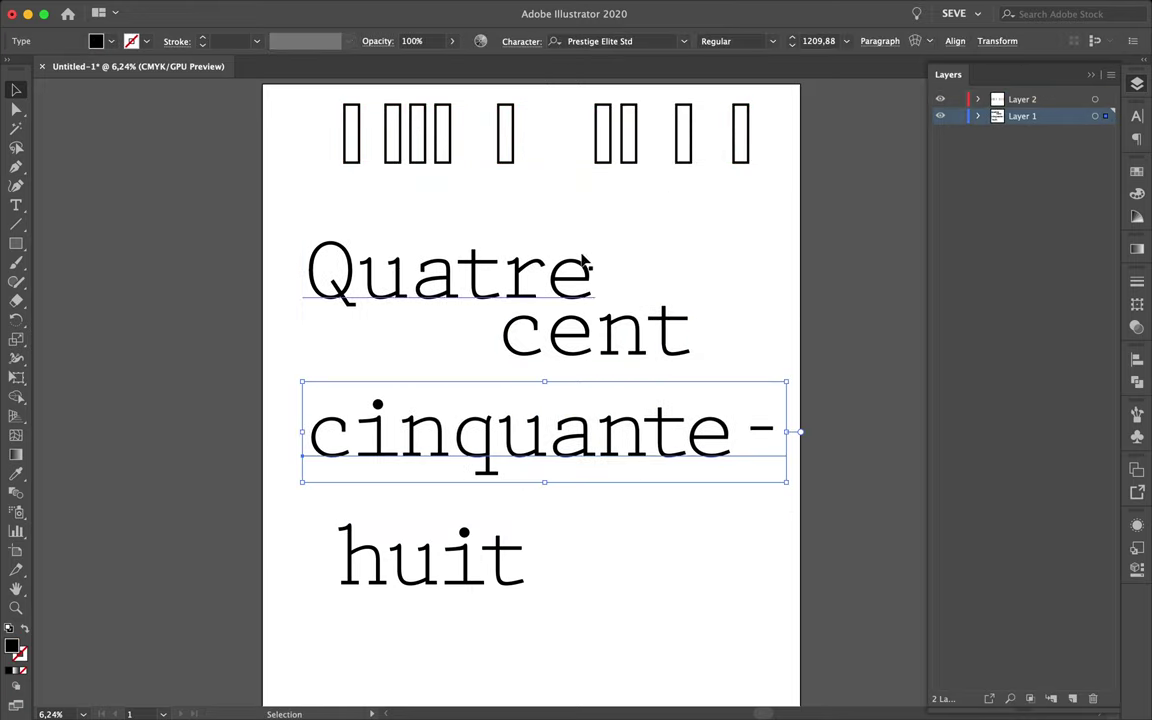
click(955, 41)
click(940, 172)
click(977, 239)
click(818, 85)
Tuck huit under cinquante- and shift Quatre and cent to the left.
drag(530, 589, 676, 534)
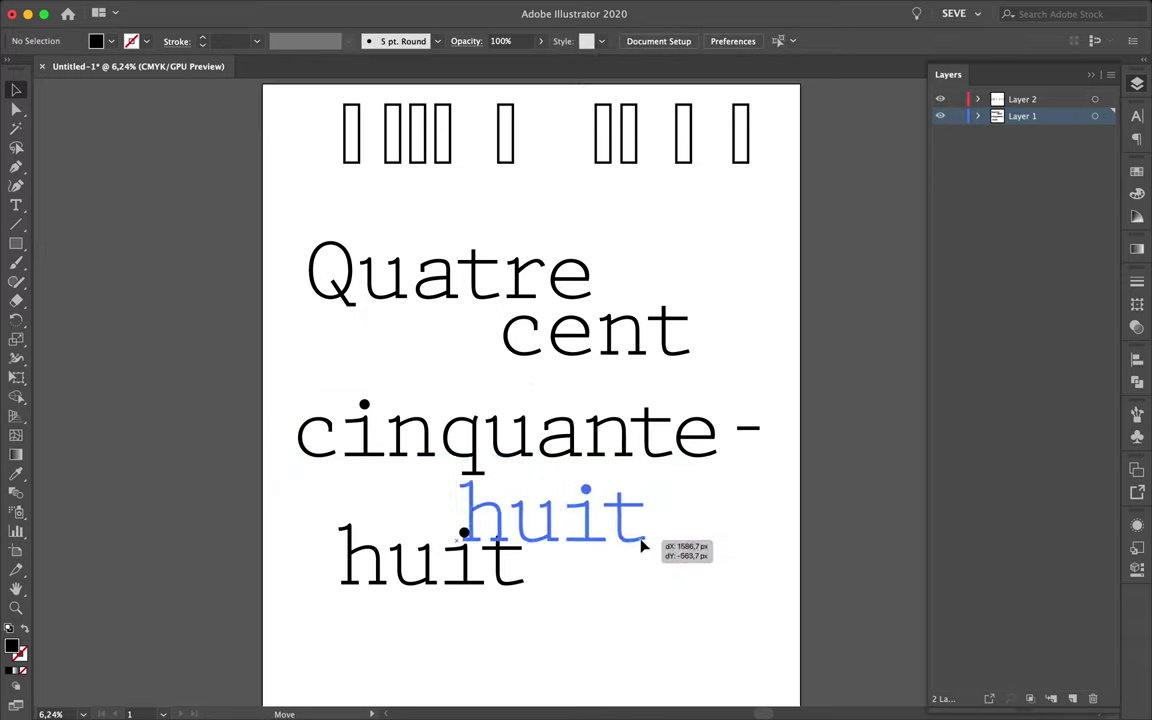
click(645, 612)
mouse_move(578, 533)
mouse_down()
mouse_move(602, 535)
mouse_move(591, 537)
mouse_up()
click(630, 560)
click(618, 537)
click(630, 329)
drag(467, 288, 456, 290)
drag(585, 350, 525, 350)
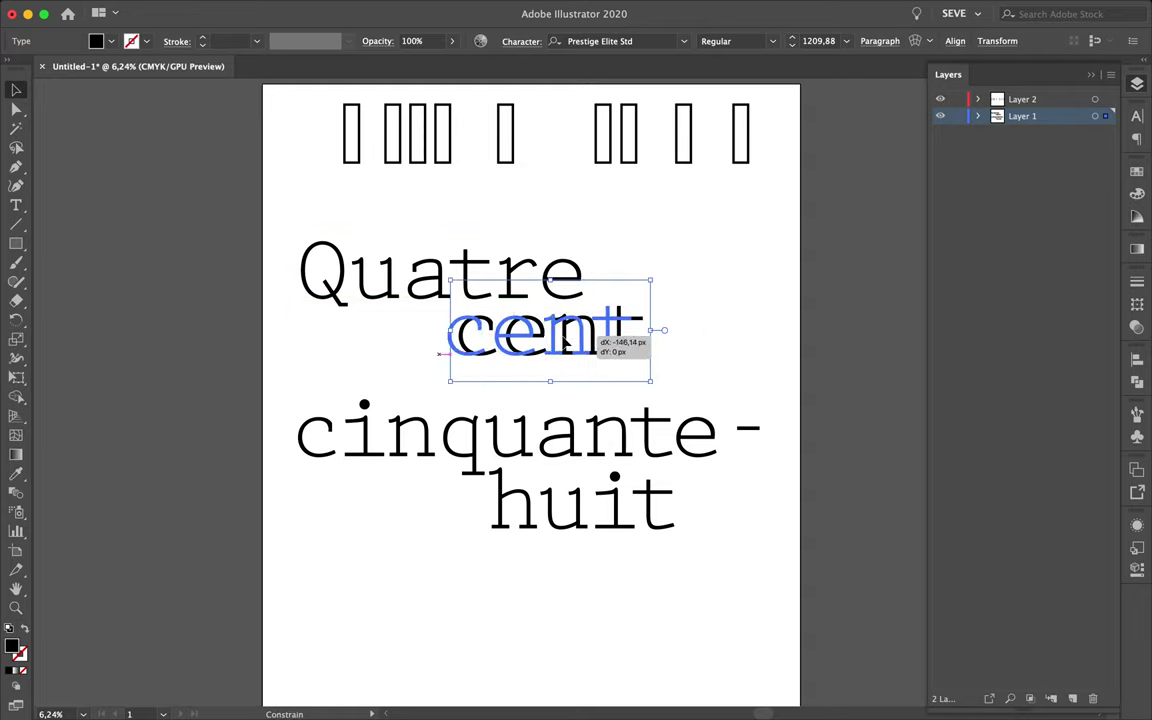
click(703, 347)
drag(642, 527, 450, 527)
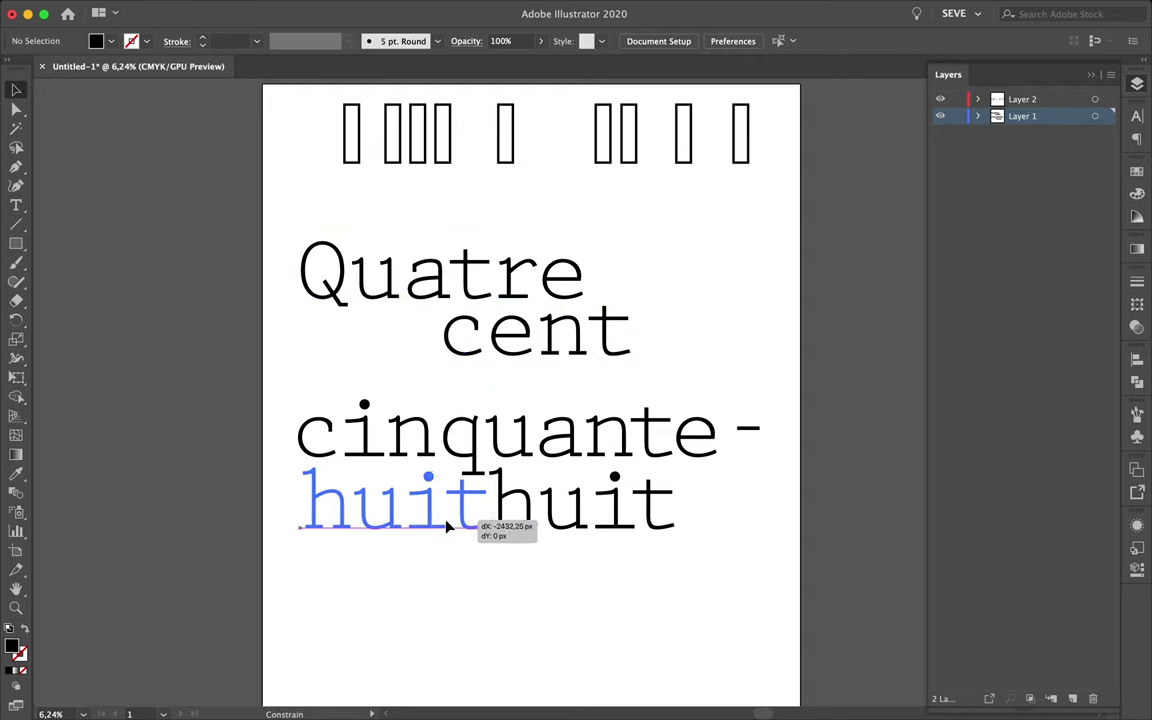
Select all four lines and rotate the word block to read vertically.
key(super+shift+a)
key(super+minus)
key(super+a)
drag(710, 257, 650, 373)
Split the vertical words into four columns and align them to the page bottom.
click(680, 492)
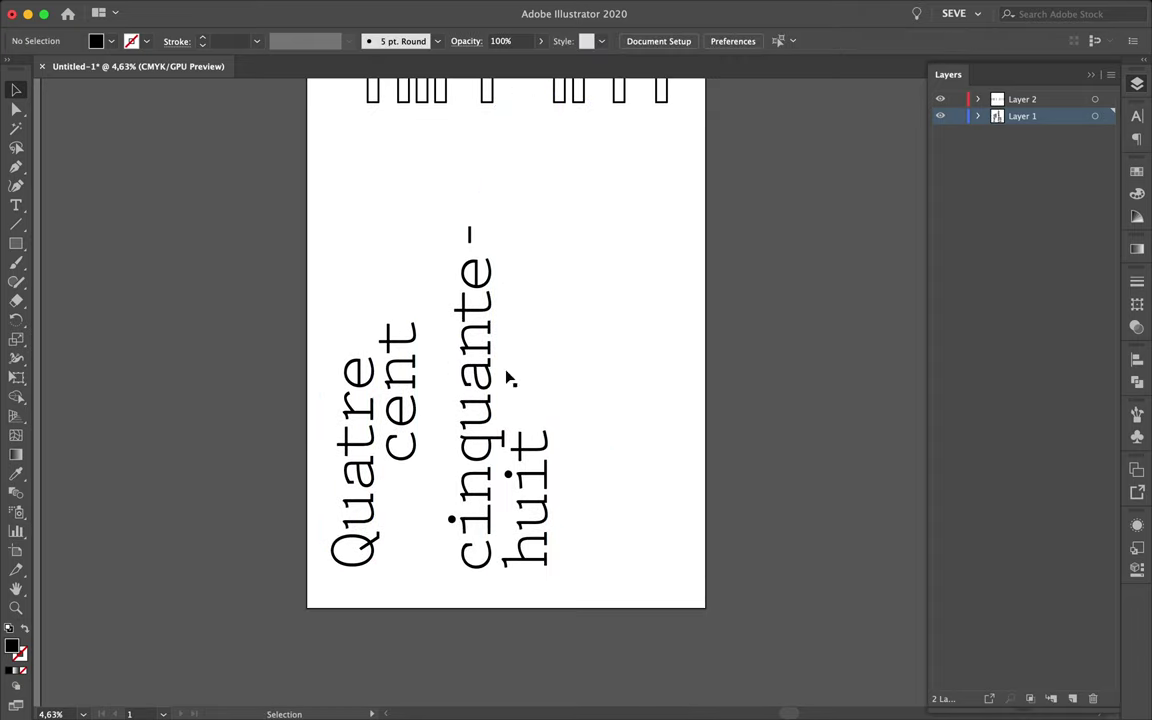
scroll(519, 346, up, 2)
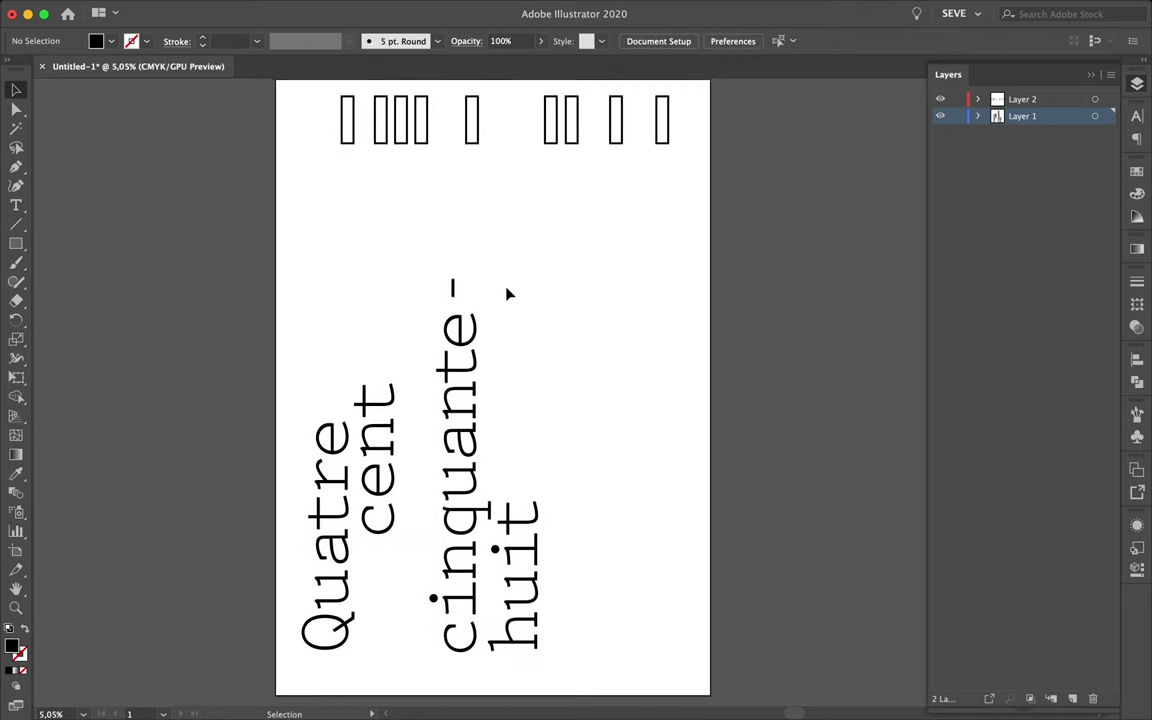
drag(392, 405, 560, 550)
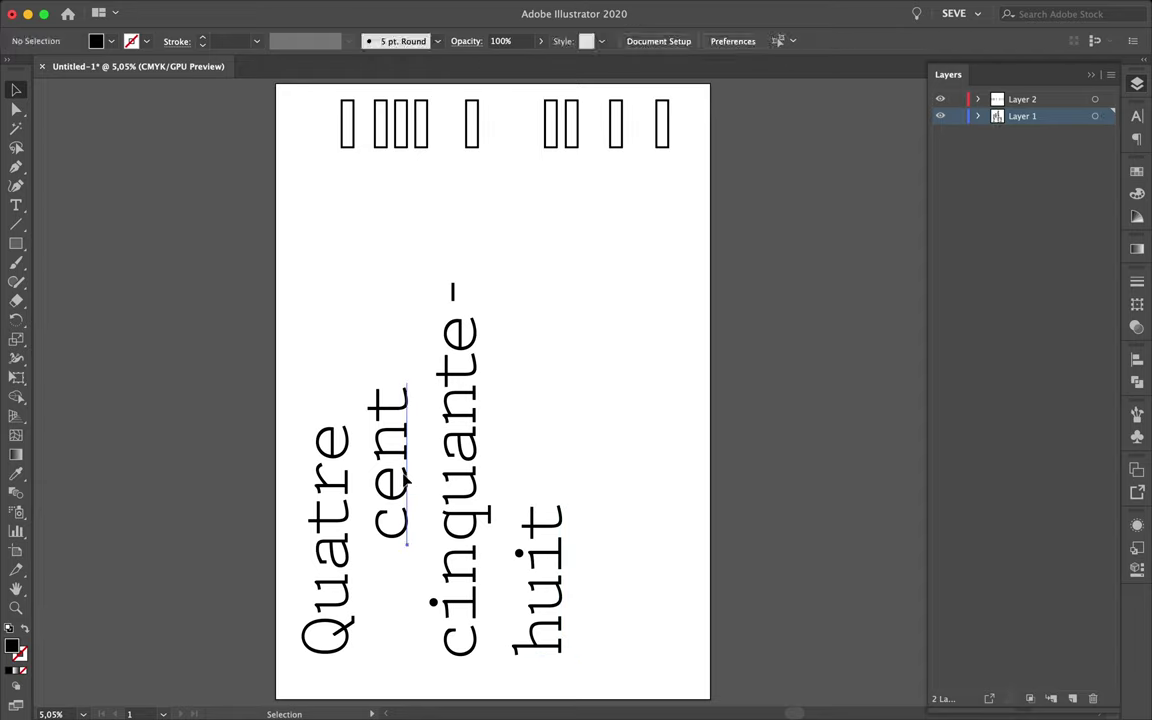
click(987, 41)
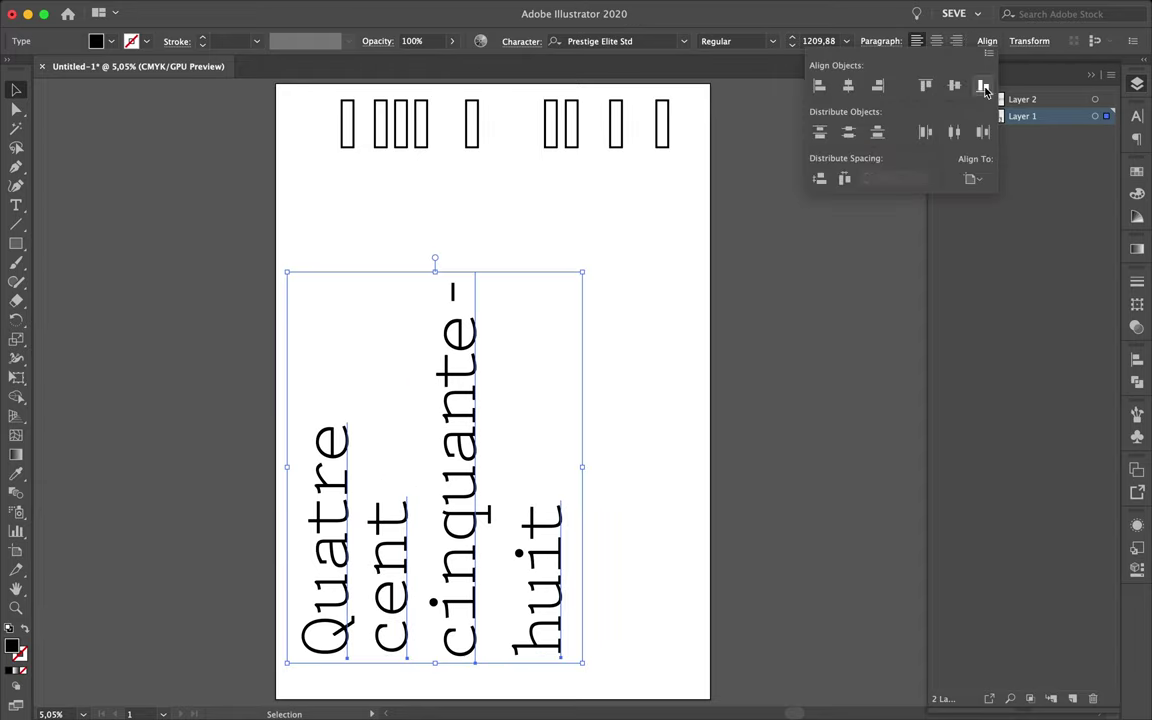
click(985, 90)
click(820, 180)
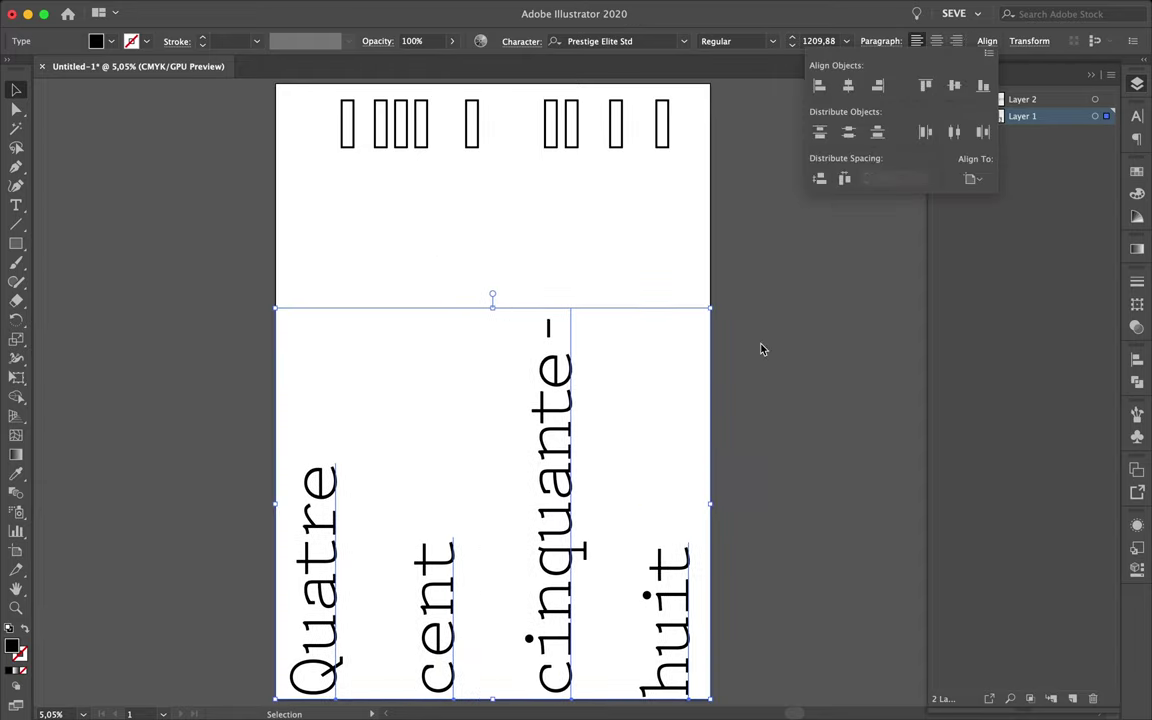
key(super+z)
Distribute the four word columns evenly relative to the selection.
click(987, 41)
click(970, 178)
click(845, 178)
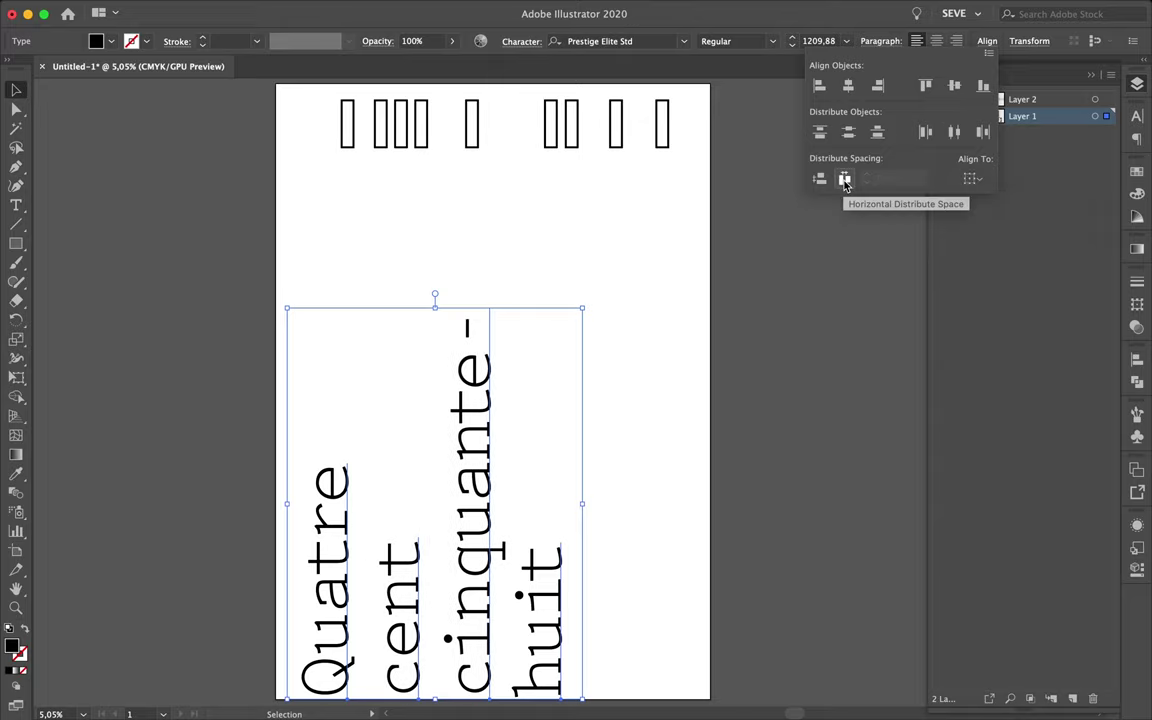
click(632, 540)
click(568, 553)
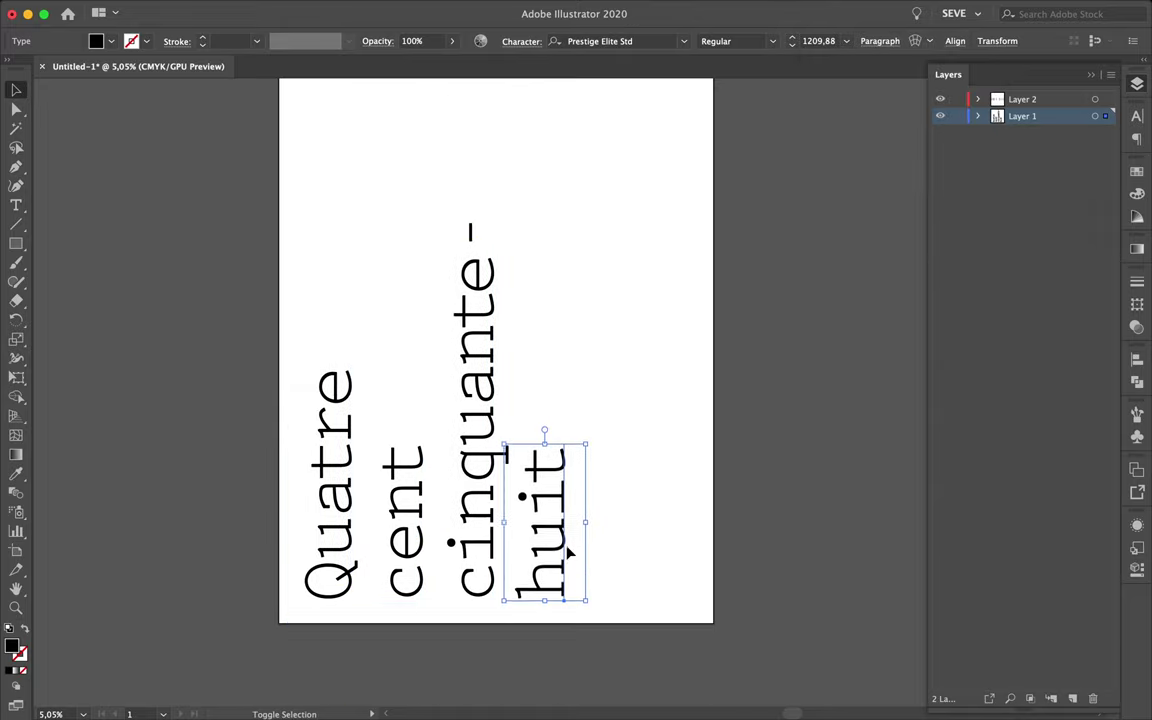
click(681, 507)
Select all four word columns and reduce them to a smaller font size.
scroll(681, 507, up, 2)
drag(681, 507, 307, 668)
key(super+z)
click(563, 465)
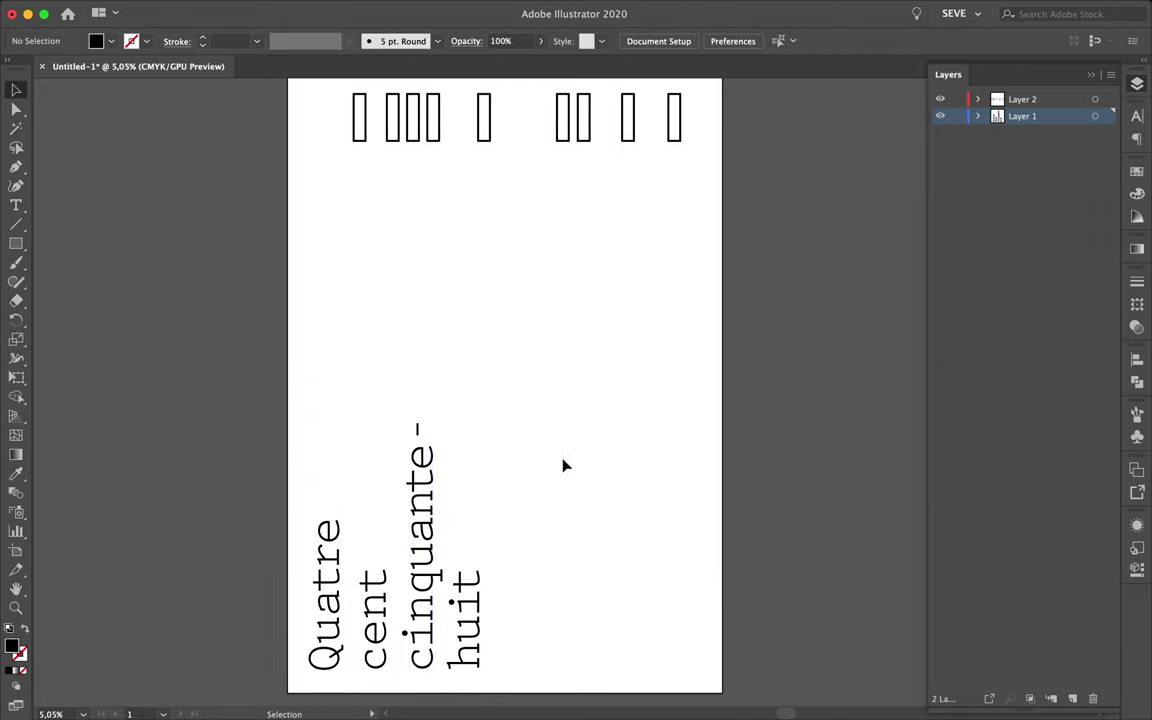
double_click(478, 625)
Type 'et' in a new column, then duplicate the plus sign and expand it to outlines.
text(et+)
key(super+c)
key(Escape)
key(super+v)
click(195, 8)
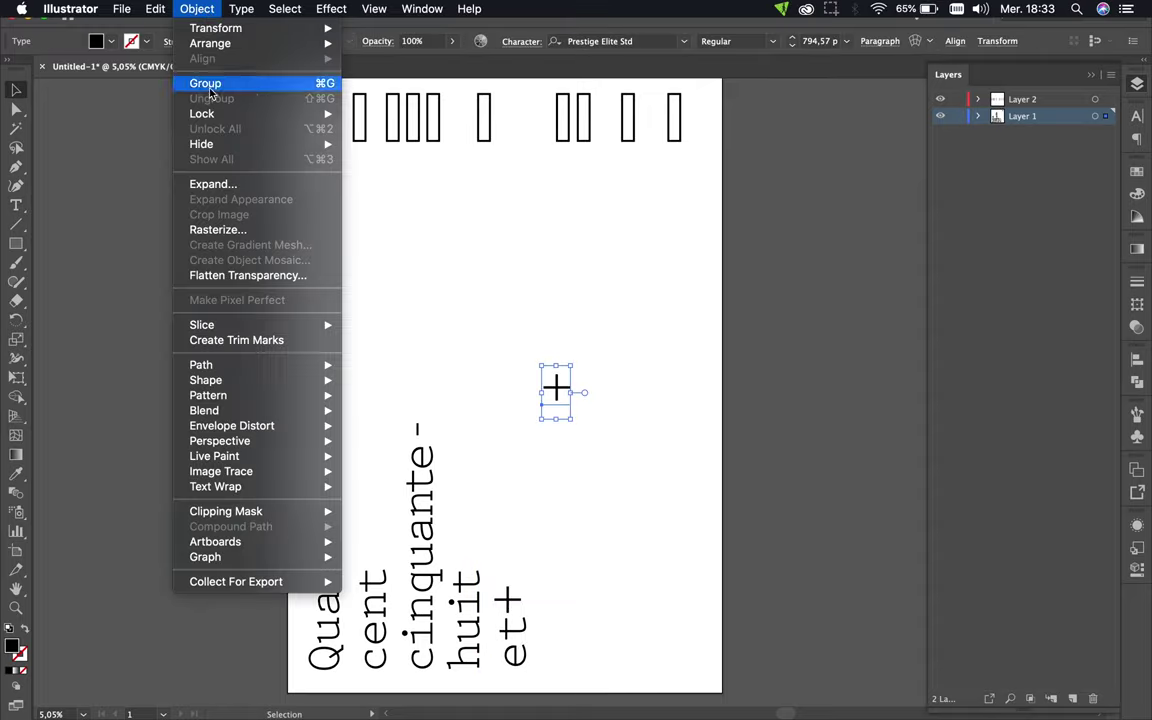
key(Escape)
click(230, 215)
key(Return)
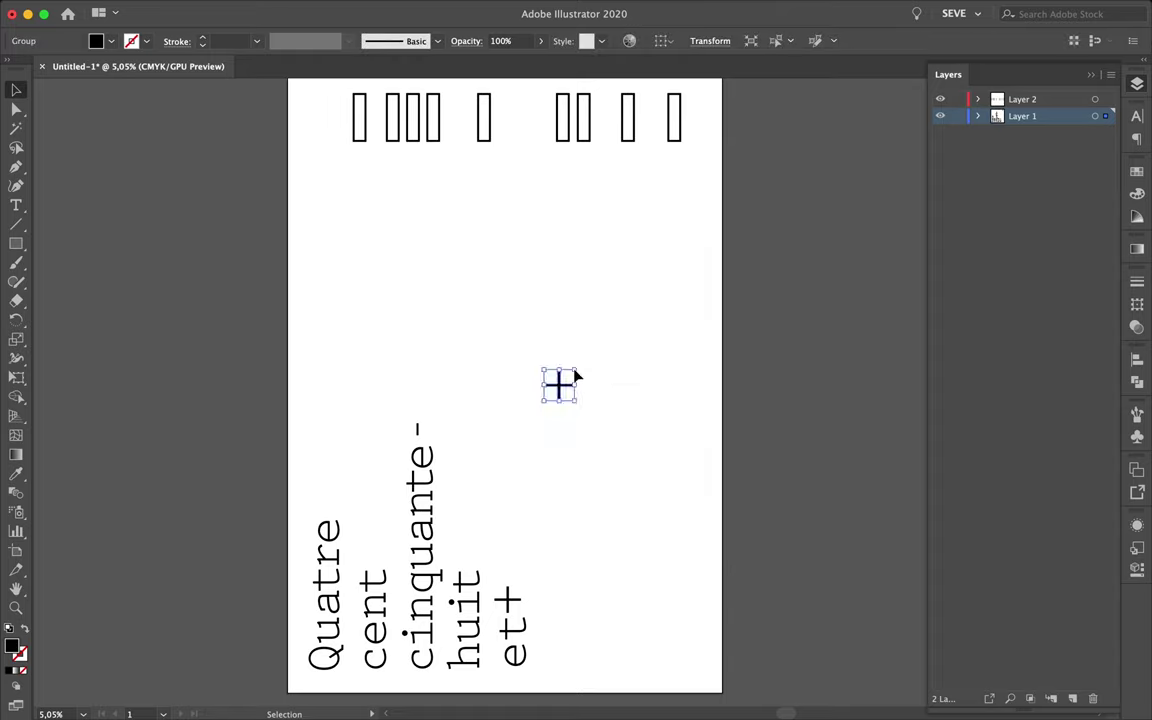
Stack rotated × copies above and below the plus and enlarge the upper × about fourfold.
drag(556, 387, 543, 418)
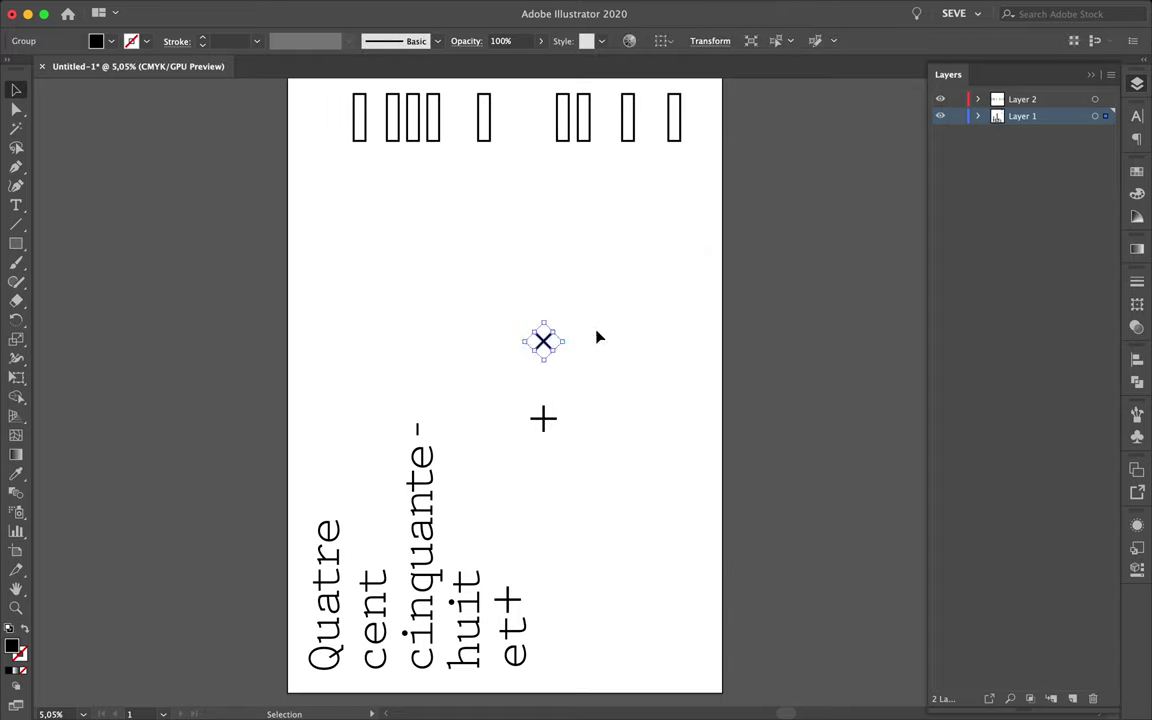
drag(548, 244, 548, 244)
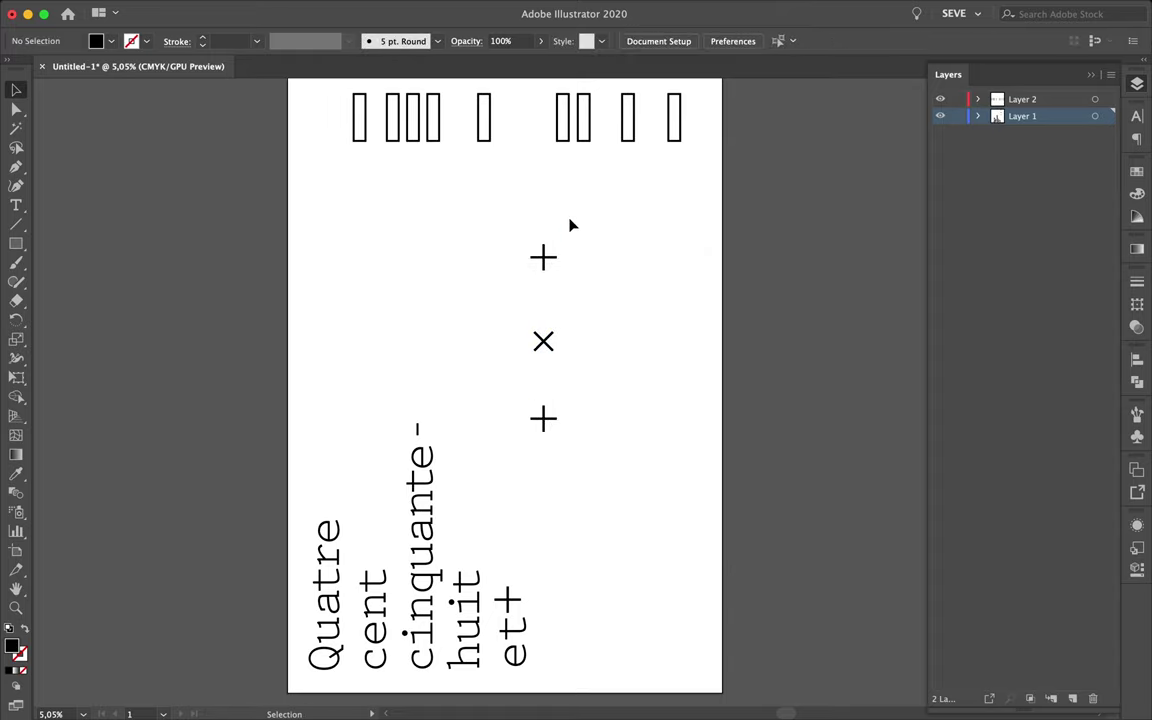
drag(548, 342, 541, 498)
click(593, 457)
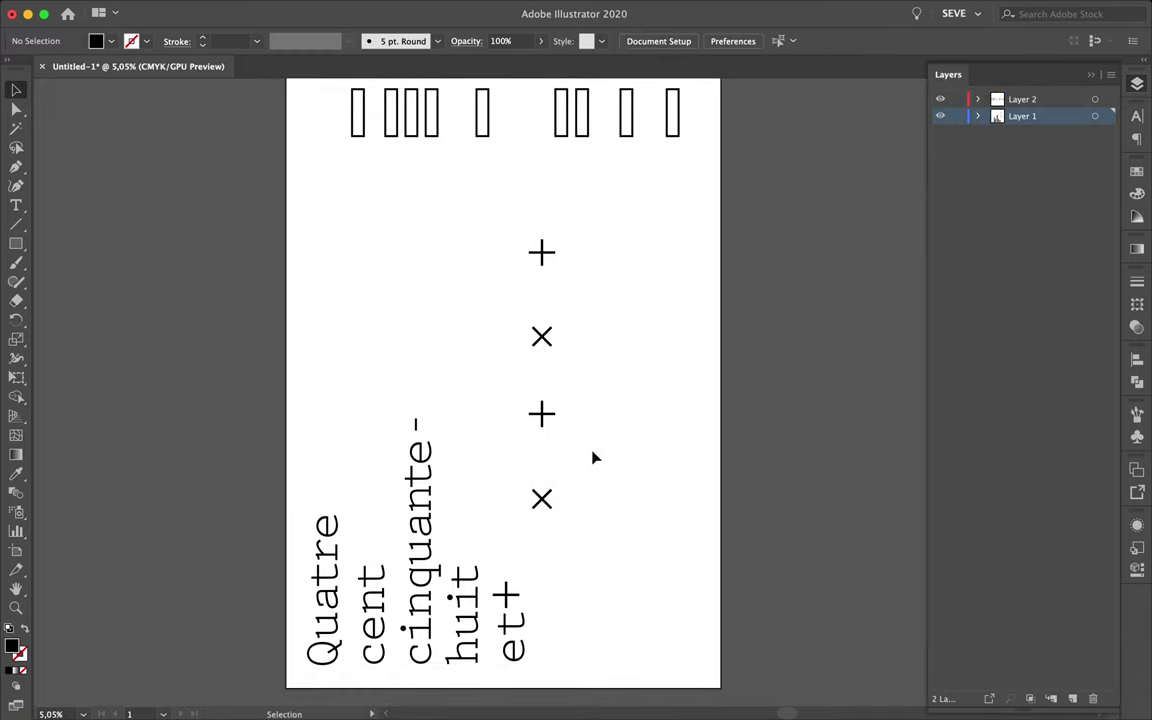
scroll(629, 384, up, 1)
click(547, 346)
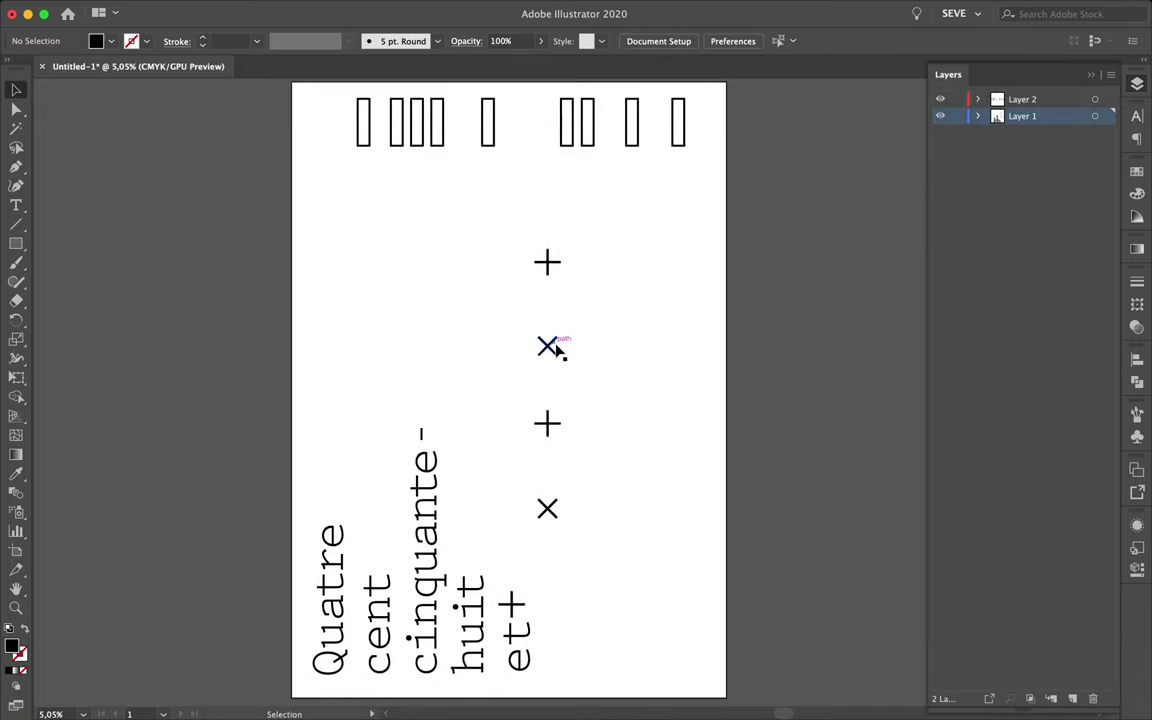
drag(558, 354, 592, 390)
Make the et+ text Bold and enlarge it.
click(515, 620)
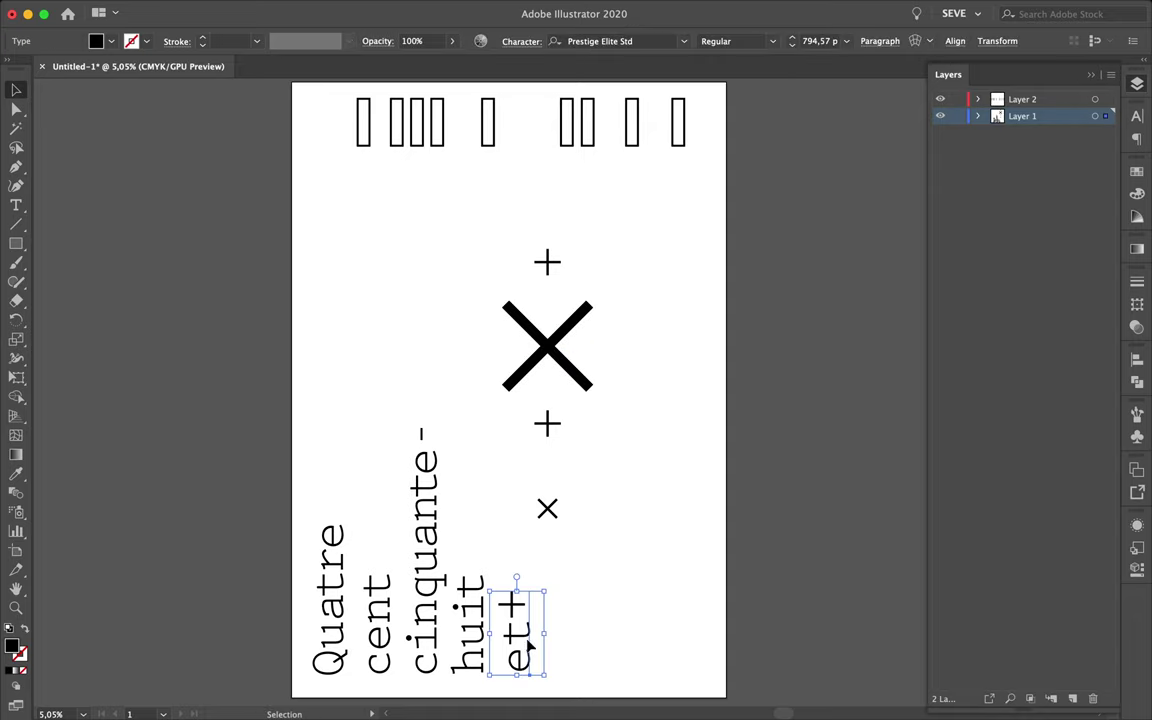
click(1137, 116)
click(720, 419)
click(515, 620)
mouse_move(545, 590)
mouse_down()
mouse_move(568, 375)
mouse_move(568, 437)
mouse_up()
Resize et+, raise it just below the small ×, and set its font size to 1296 px.
mouse_move(580, 645)
mouse_down()
mouse_move(552, 617)
mouse_move(586, 506)
mouse_move(660, 542)
mouse_up()
mouse_move(600, 680)
mouse_down()
mouse_move(558, 542)
mouse_move(648, 545)
mouse_up()
click(956, 177)
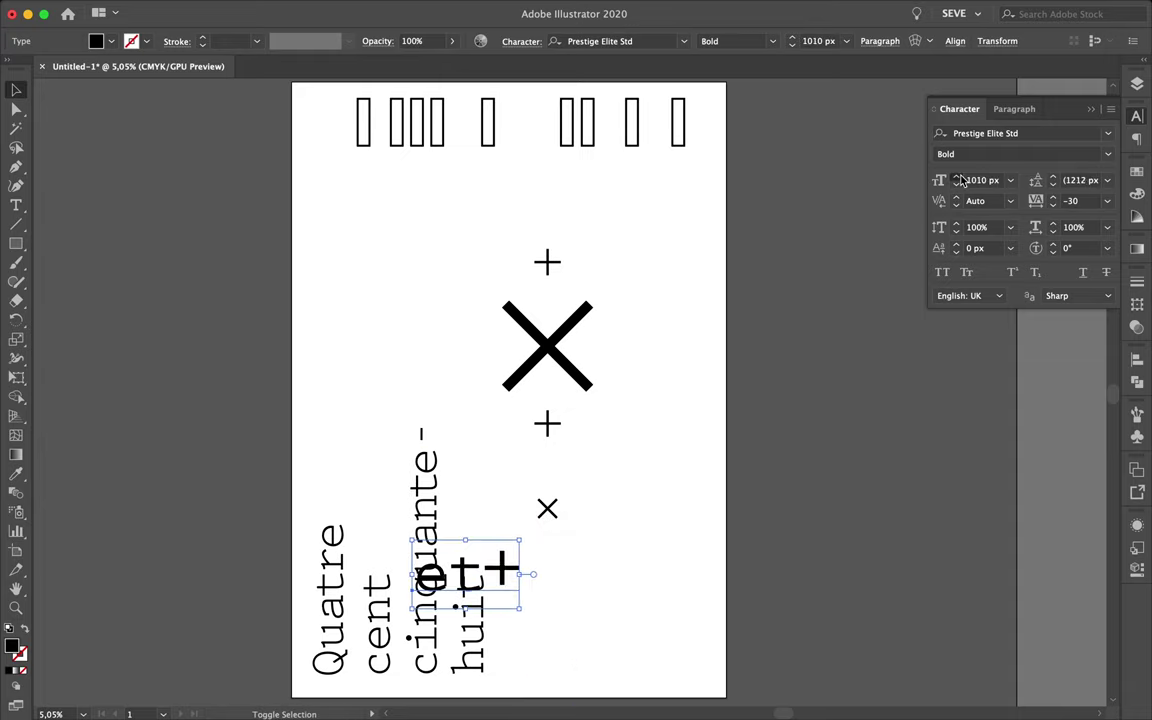
Expand et+ into outlines, rotate it 90° to run vertically, and stretch it taller beside huit.
click(198, 10)
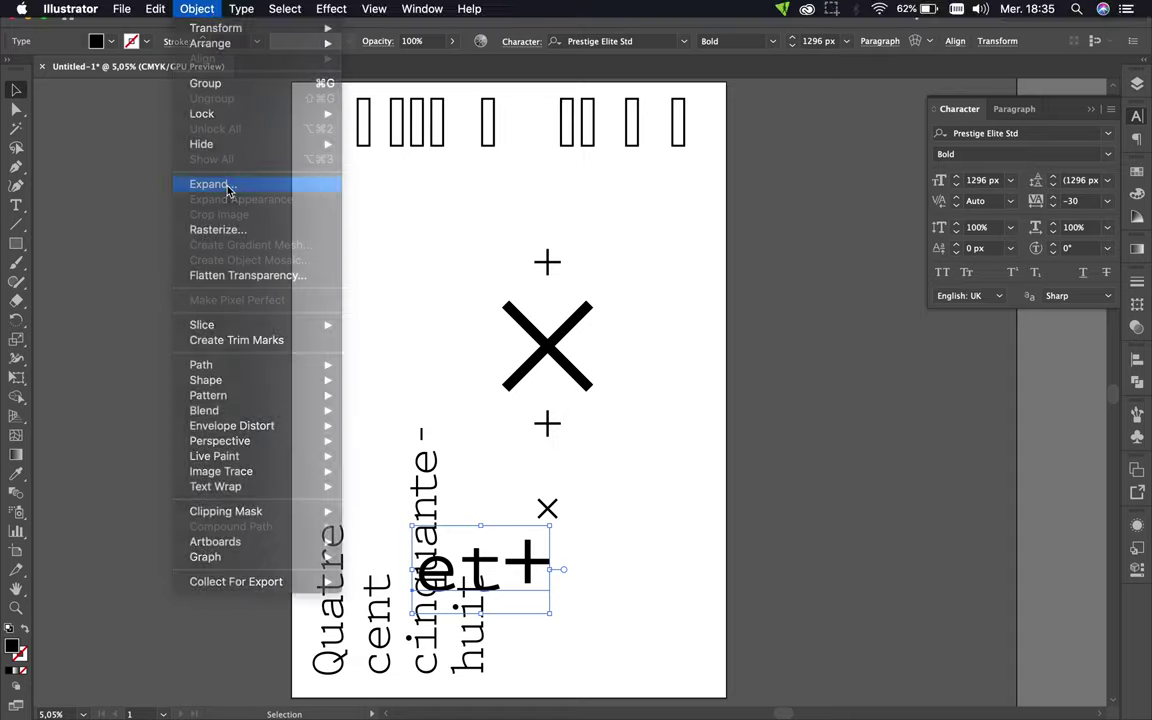
click(206, 183)
mouse_move(599, 517)
mouse_down()
mouse_move(510, 568)
mouse_move(565, 603)
mouse_up()
drag(538, 533, 530, 452)
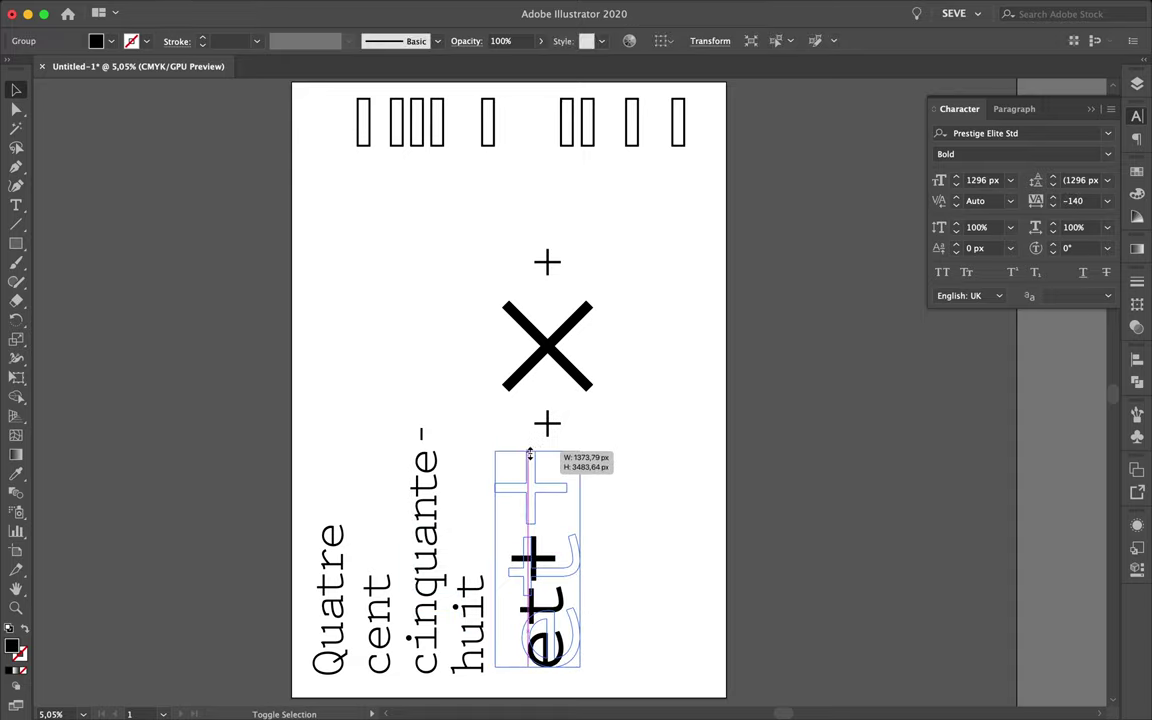
drag(530, 452, 530, 452)
Nudge et+ slightly left, then clear the selection and set the fill to None.
click(632, 405)
click(578, 372)
click(600, 450)
drag(566, 494, 558, 495)
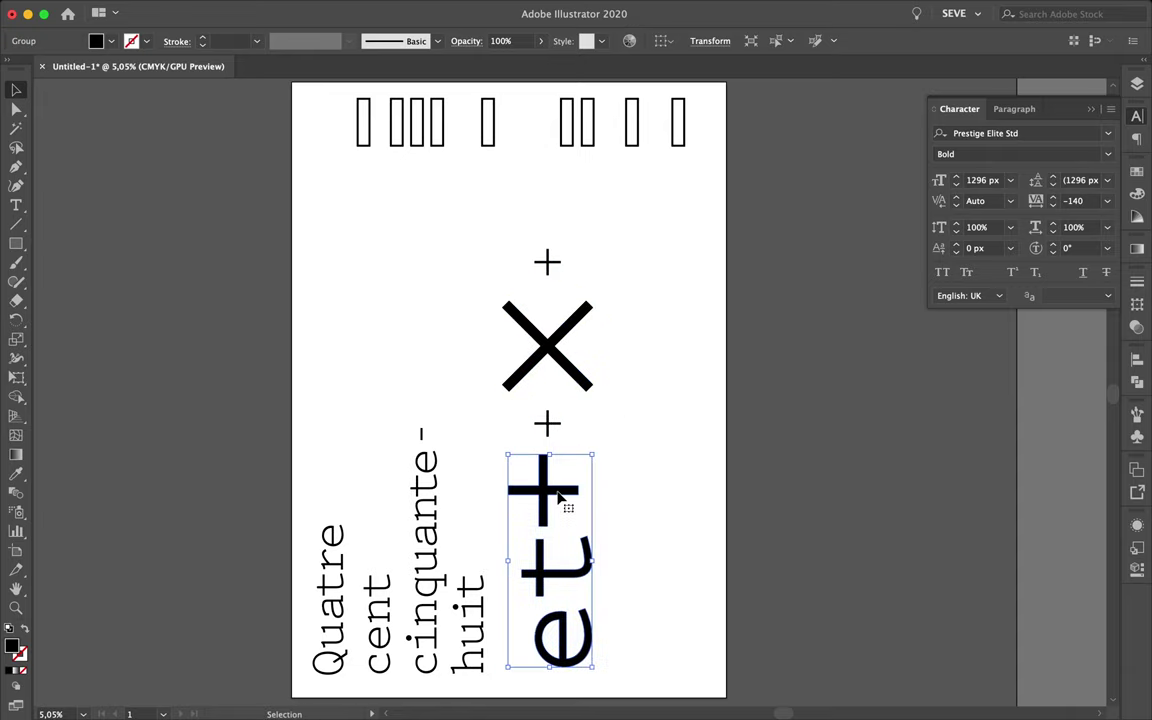
click(208, 273)
click(111, 41)
click(12, 58)
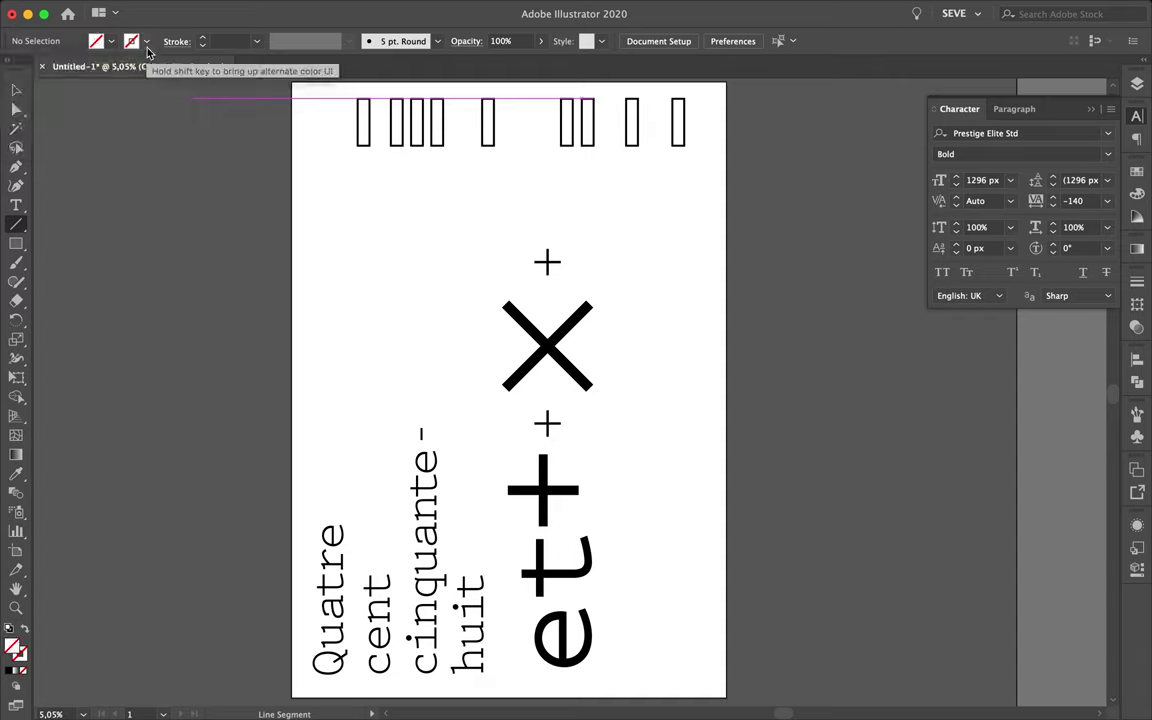
Set the stroke to black and draw vertical rules between Quatre and cent and beside cent.
click(146, 41)
click(60, 58)
drag(357, 668, 357, 334)
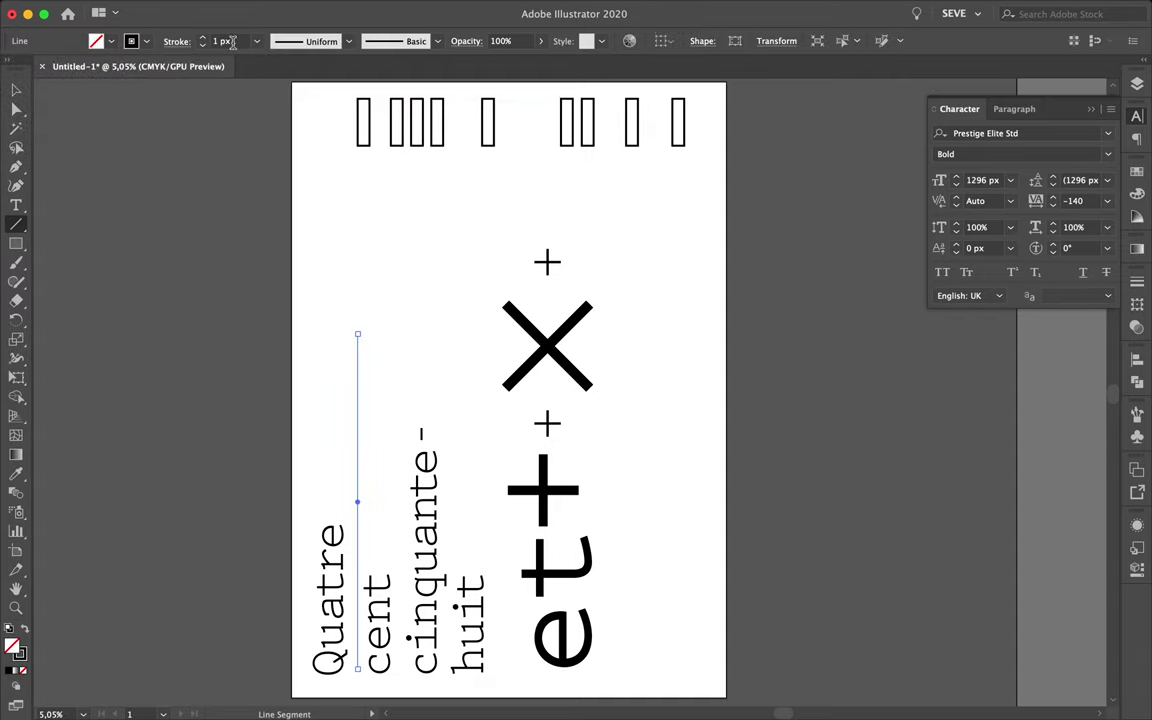
drag(403, 668, 403, 334)
key(v)
click(432, 183)
Alt-drag rule copies beside cinquante- and right of huit, then shift et+ slightly left.
drag(451, 389, 450, 393)
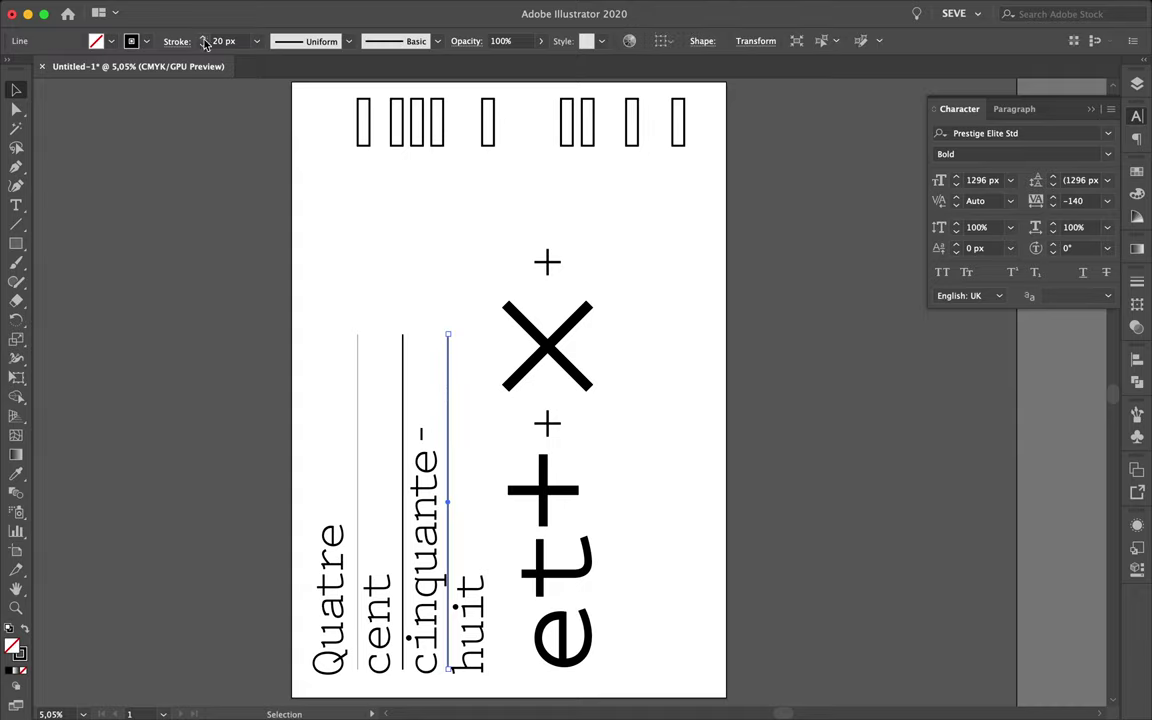
drag(452, 508, 491, 505)
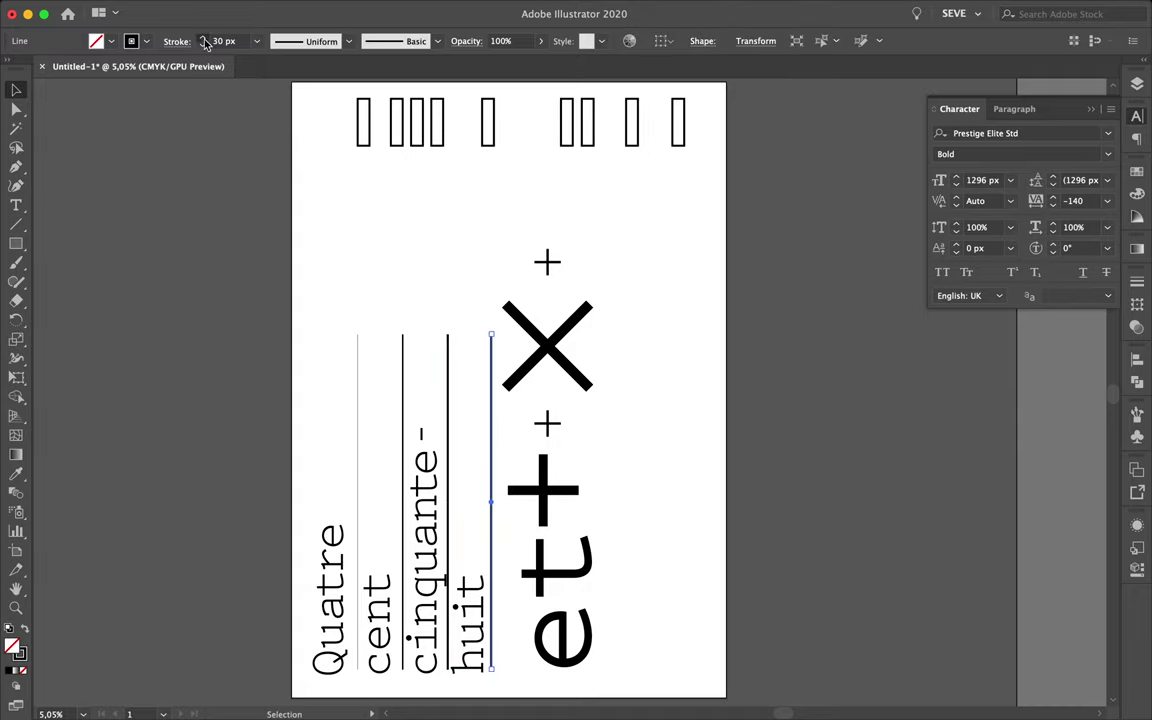
click(394, 278)
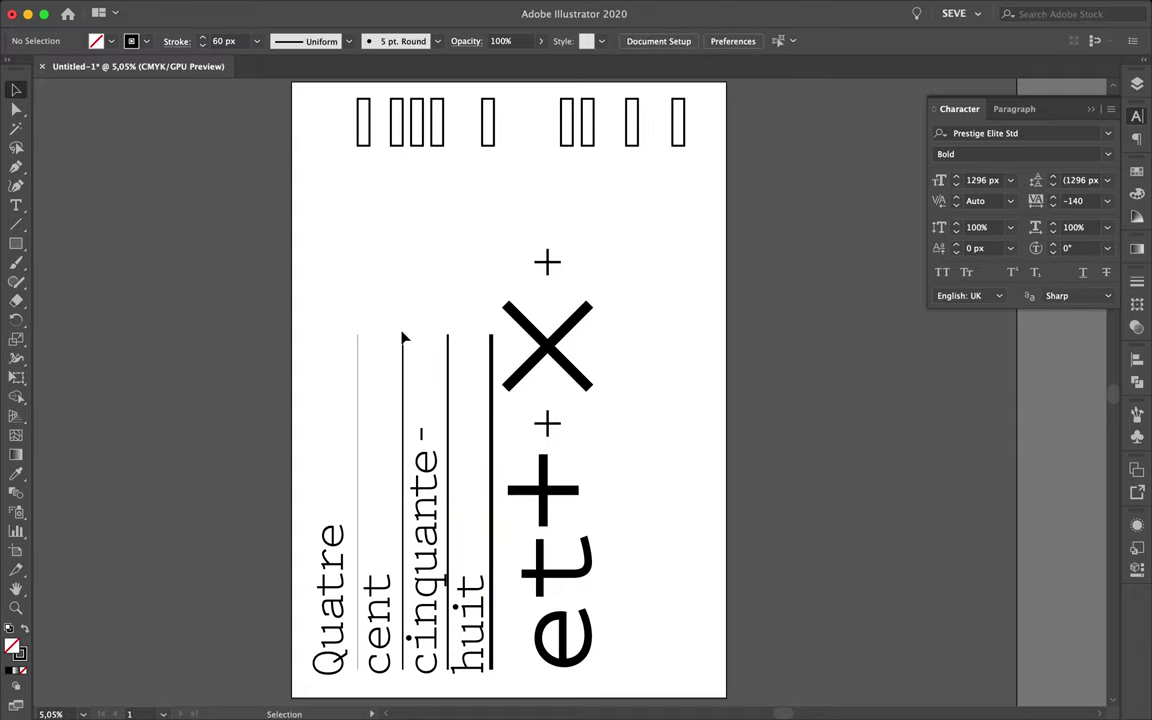
drag(515, 490, 504, 490)
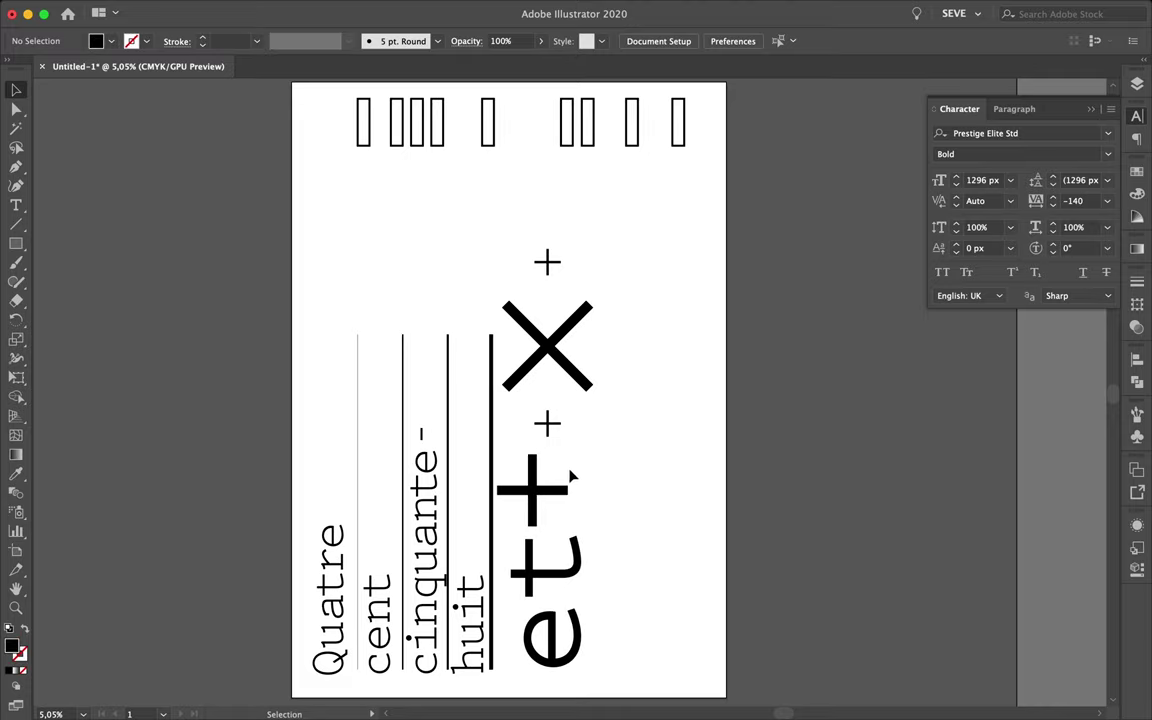
Enlarge the big × and shift it slightly down and left.
click(530, 330)
drag(612, 347, 606, 347)
drag(560, 408, 560, 430)
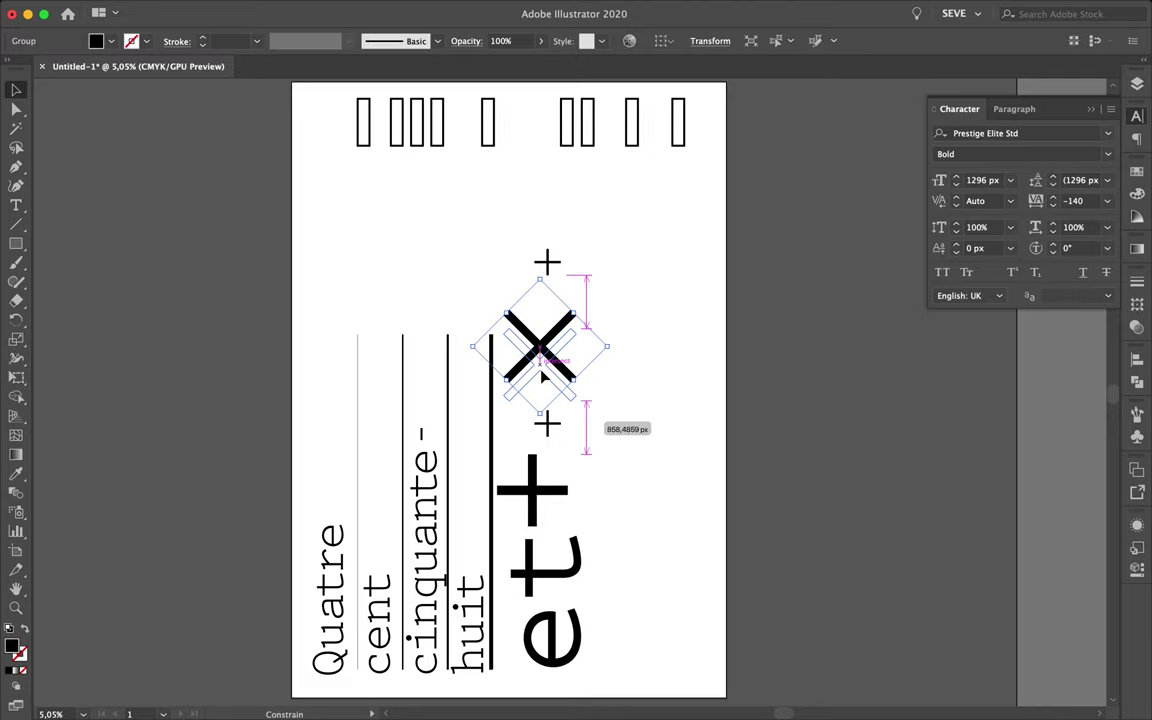
click(532, 450)
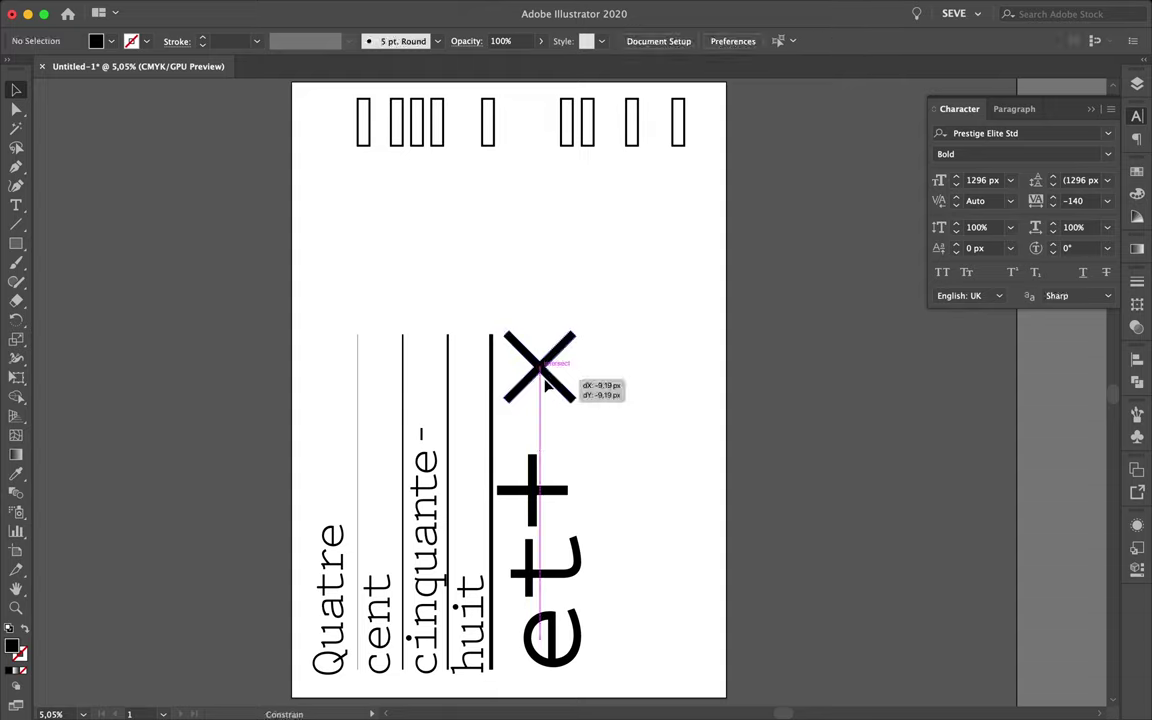
drag(545, 385, 546, 387)
click(622, 436)
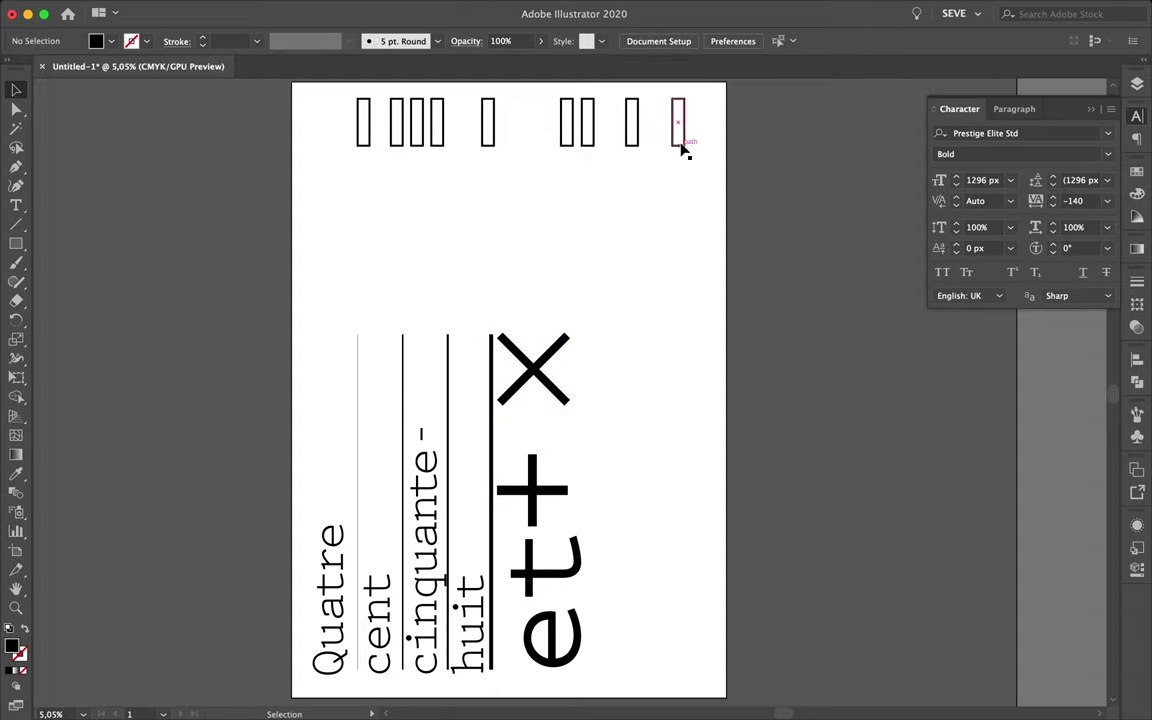
Stretch the top-right rectangle into a tall bar down the poster's right side.
key(a)
drag(681, 146, 702, 673)
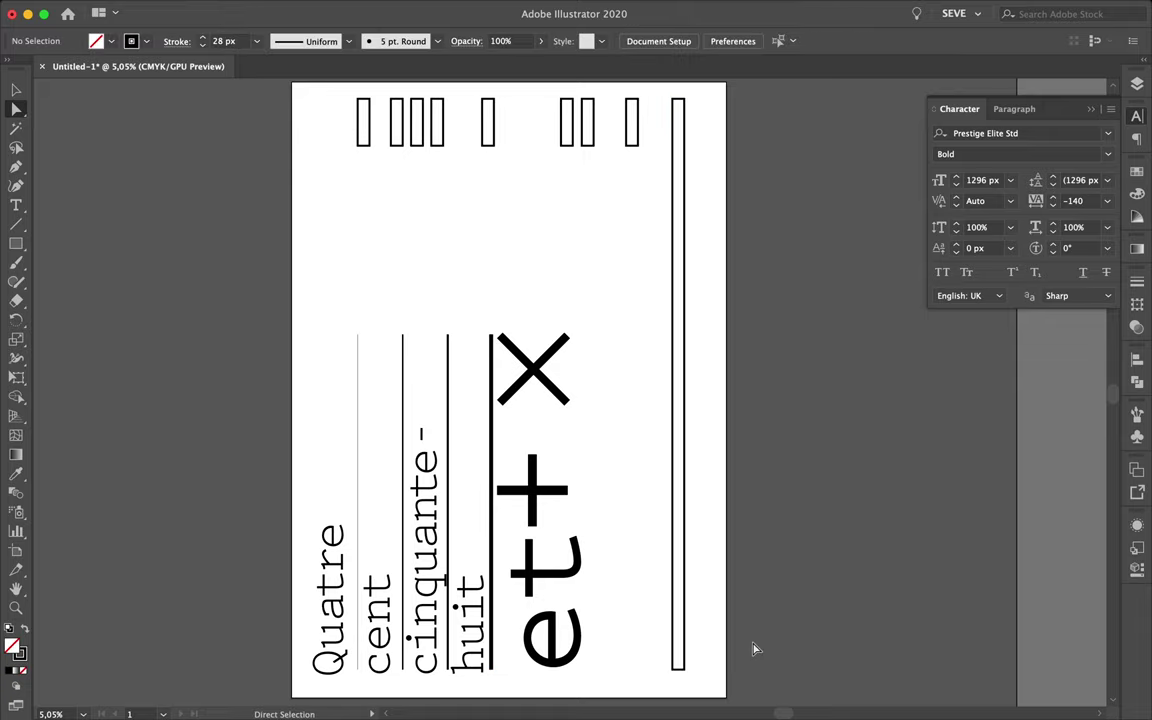
click(543, 490)
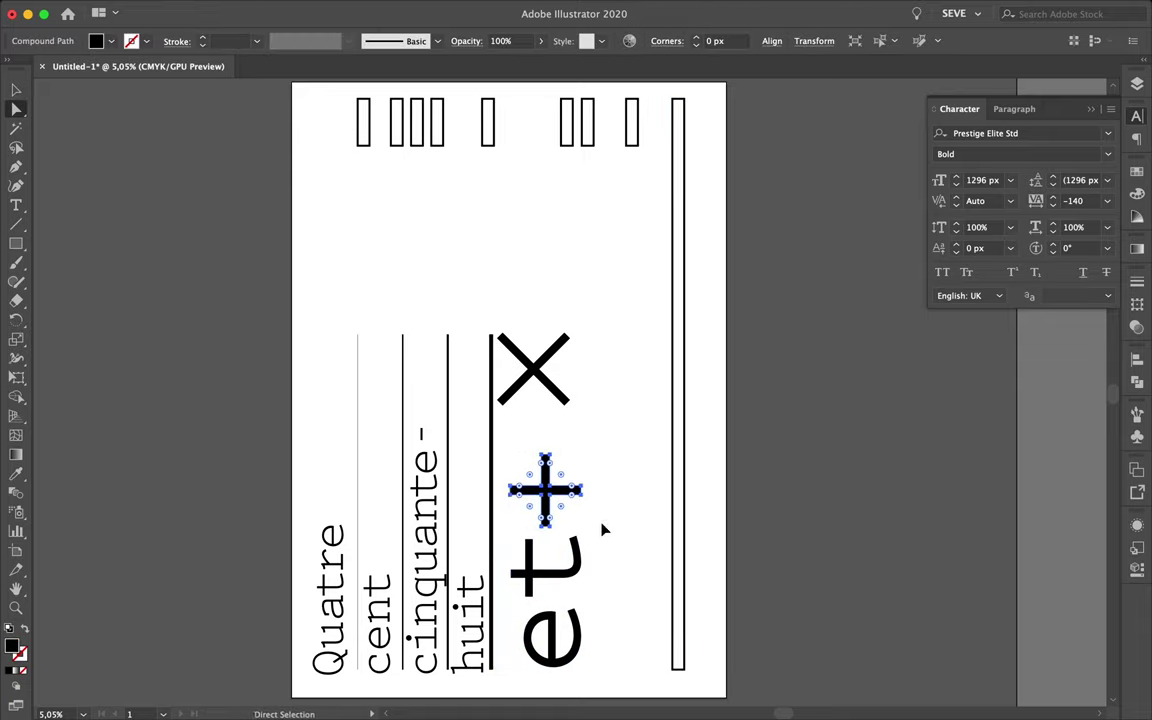
In isolation mode, nudge the + glyph of et+ slightly down.
key(v)
double_click(567, 565)
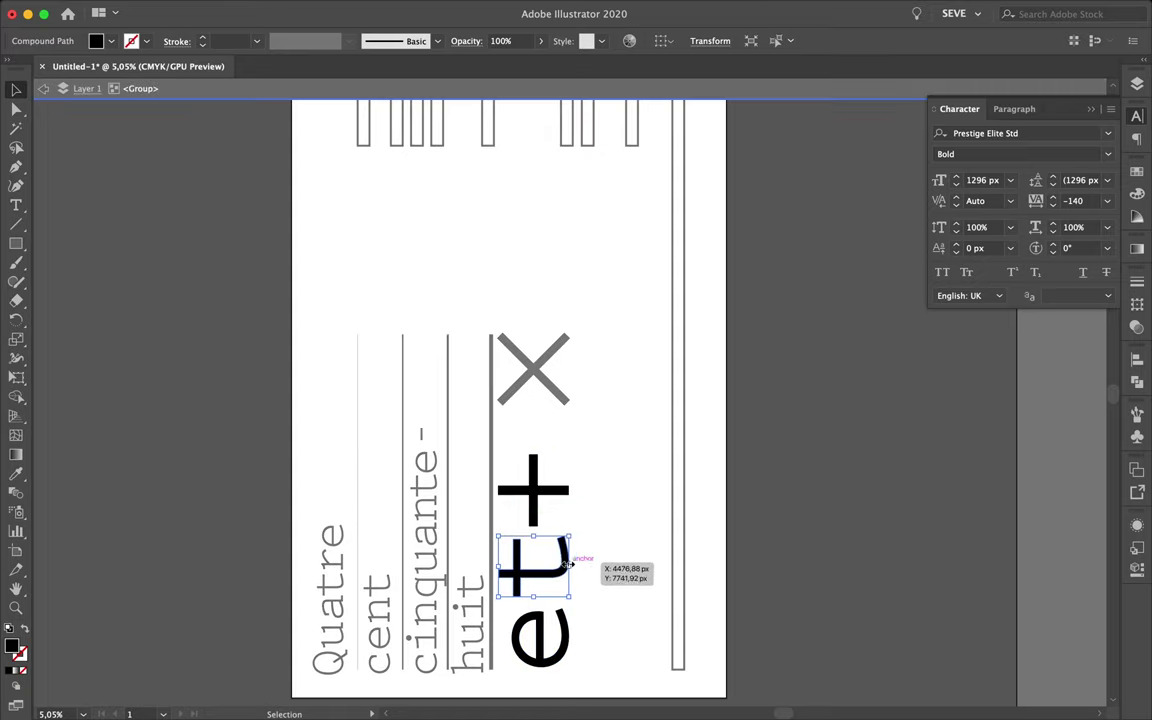
click(540, 510)
drag(535, 500, 535, 512)
double_click(616, 505)
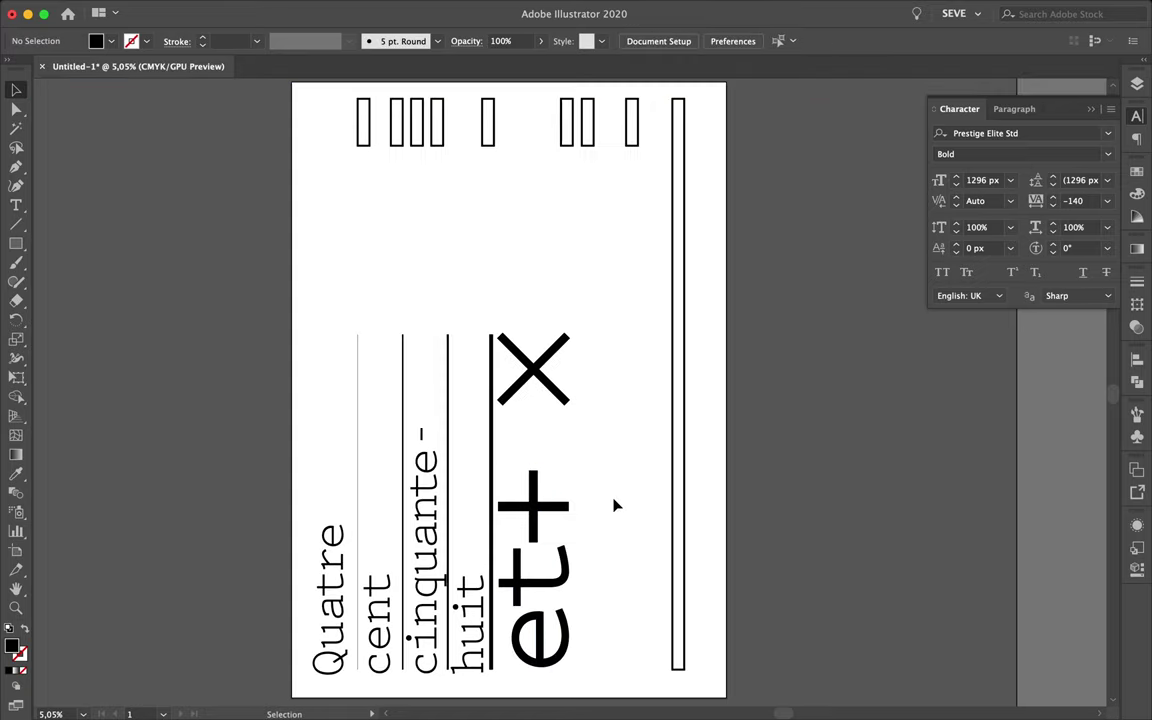
Move the × down next to the +, then scale the lettering group toward the bottom-left.
drag(541, 378, 541, 434)
click(633, 419)
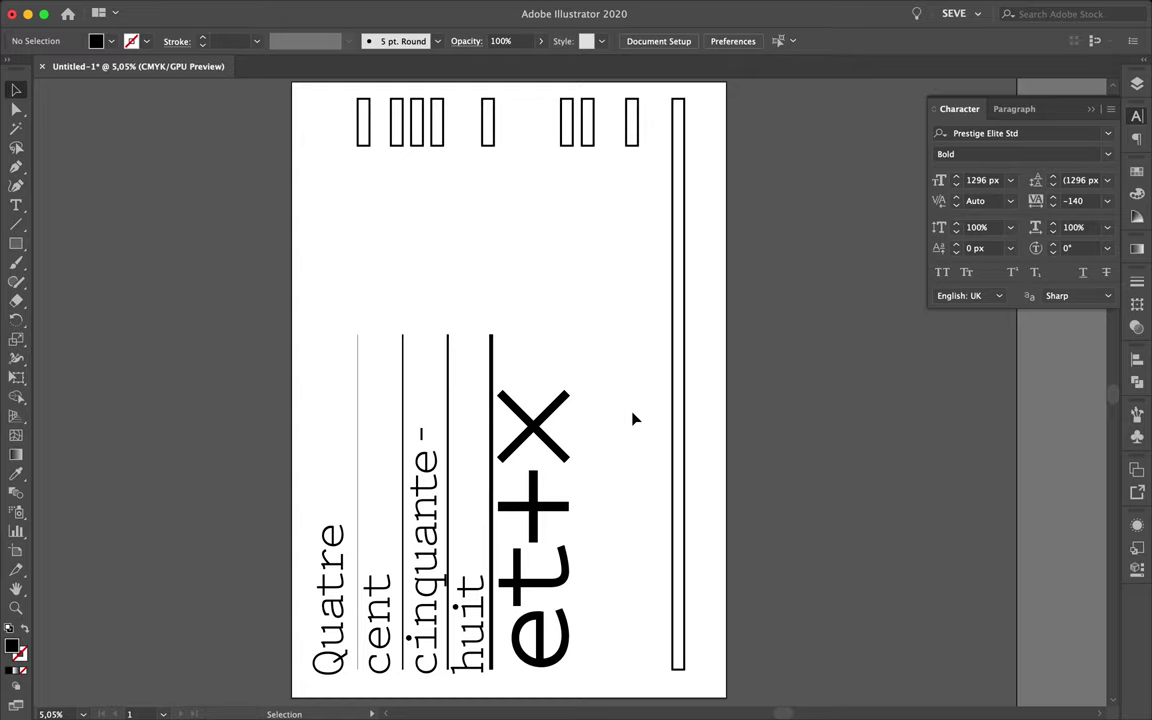
click(560, 400)
drag(580, 336, 517, 488)
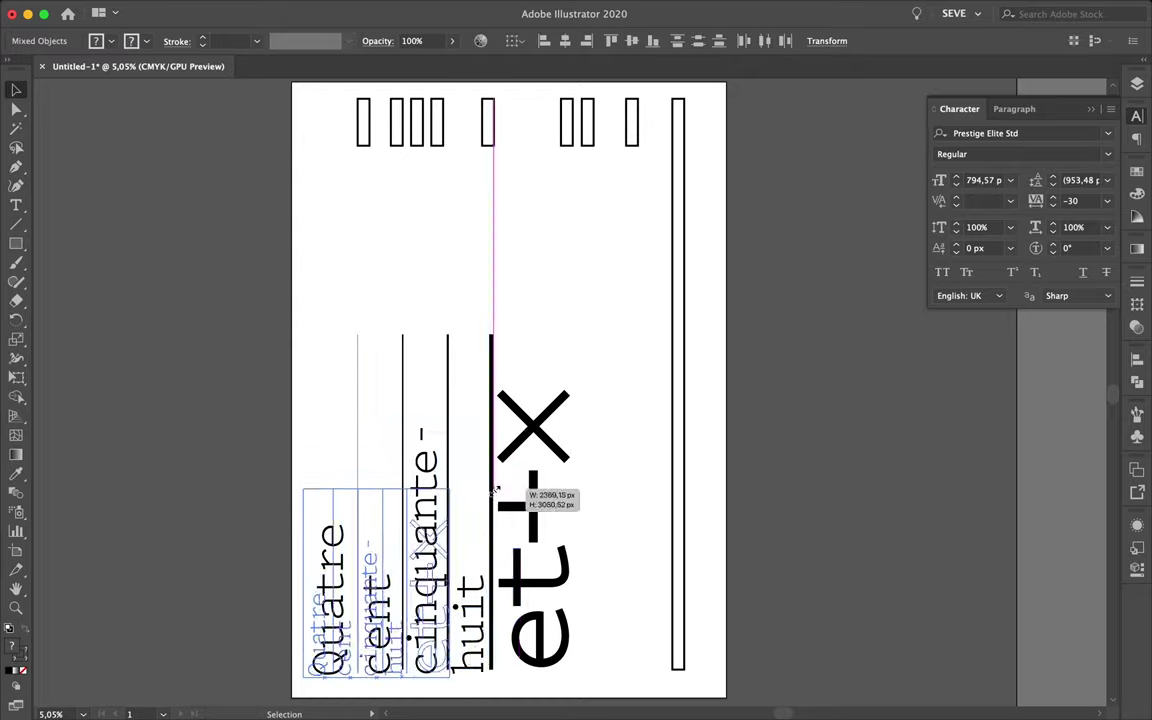
Give the vertical rule lines graduated stroke weights, one line at a time.
click(517, 488)
click(406, 492)
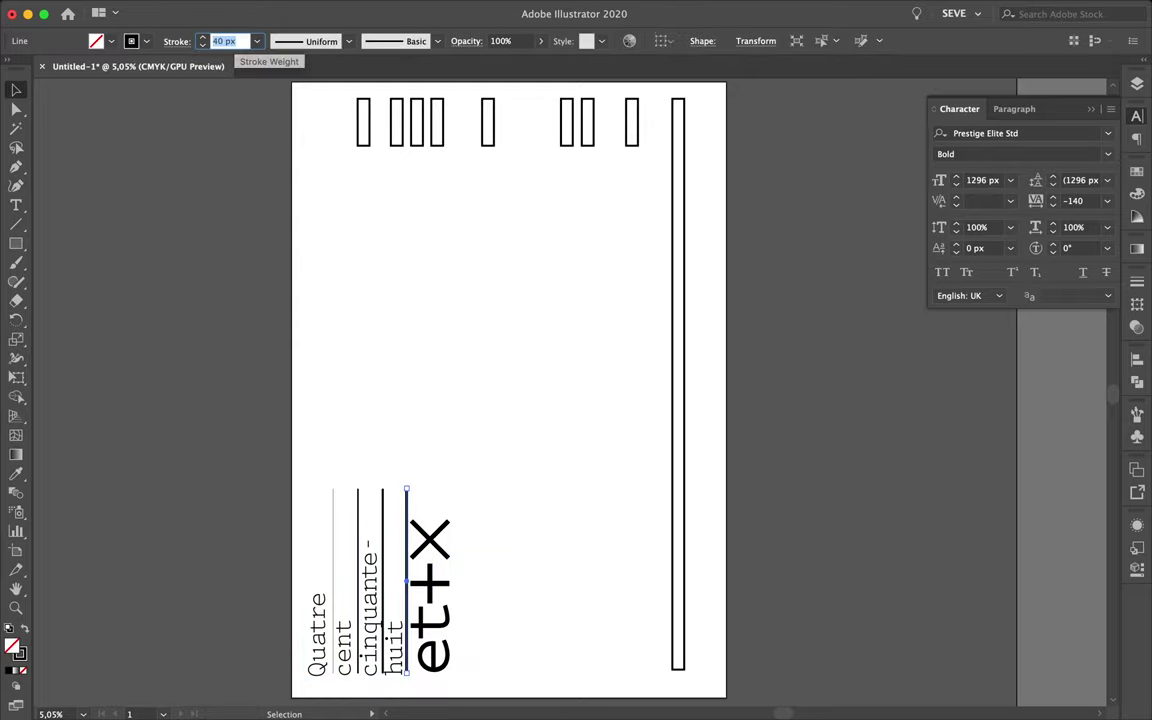
click(382, 580)
key(ctrl+alt+bracketleft)
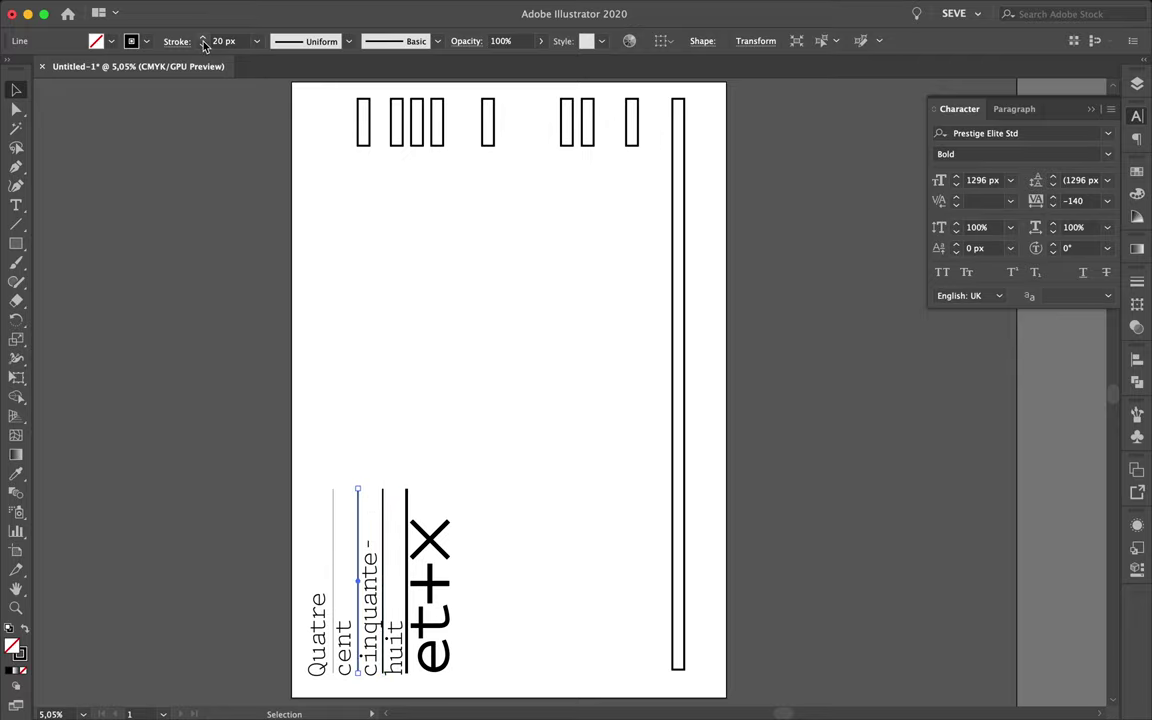
click(341, 516)
click(525, 476)
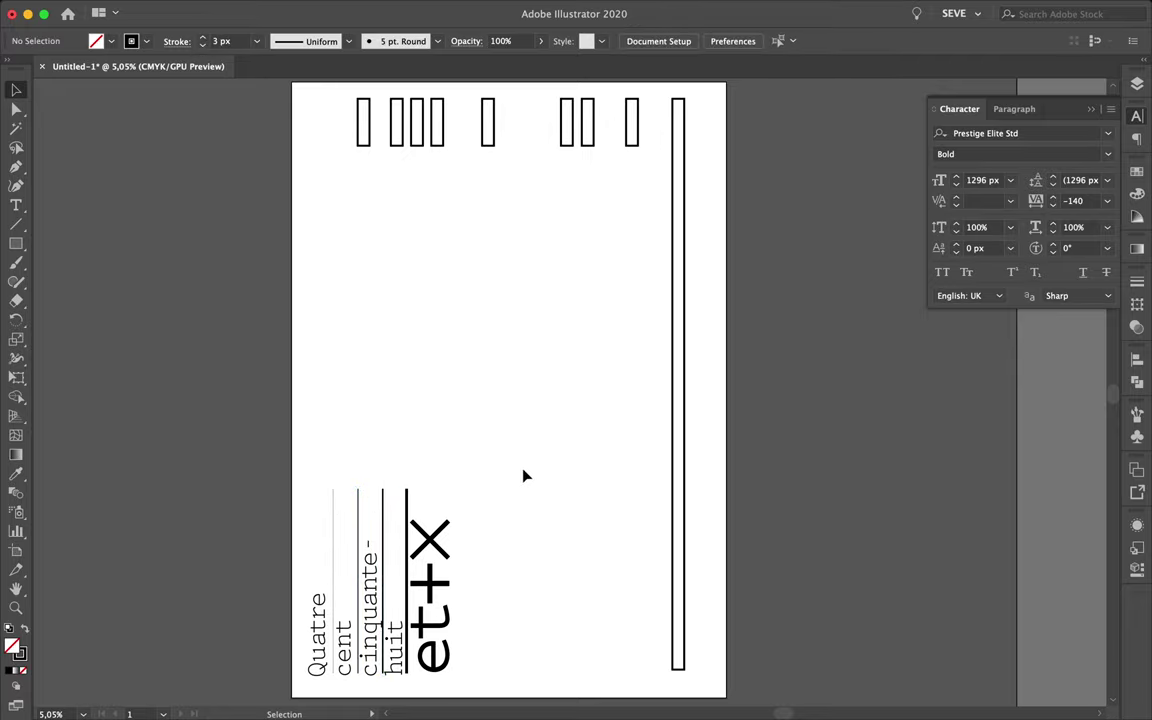
Distribute the spacing of the vertical word columns evenly.
scroll(464, 474, up, 5)
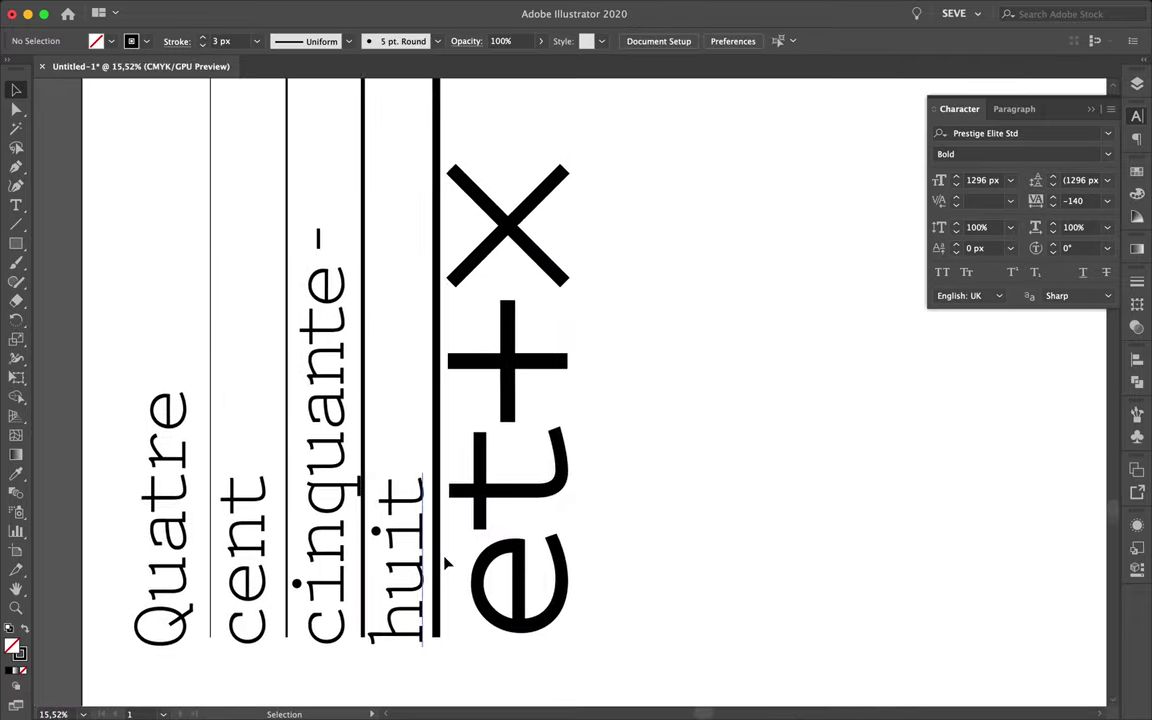
click(399, 500)
click(987, 41)
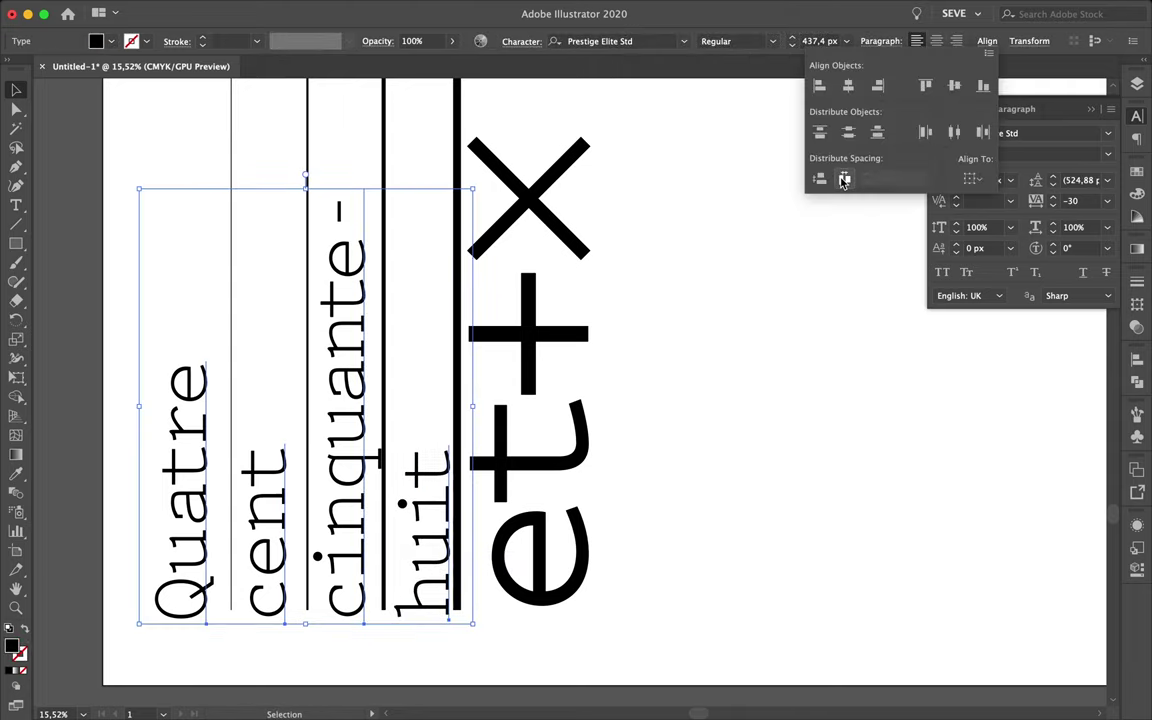
click(843, 180)
click(463, 200)
Select the vertical rule lines together and distribute their spacing evenly.
click(384, 190)
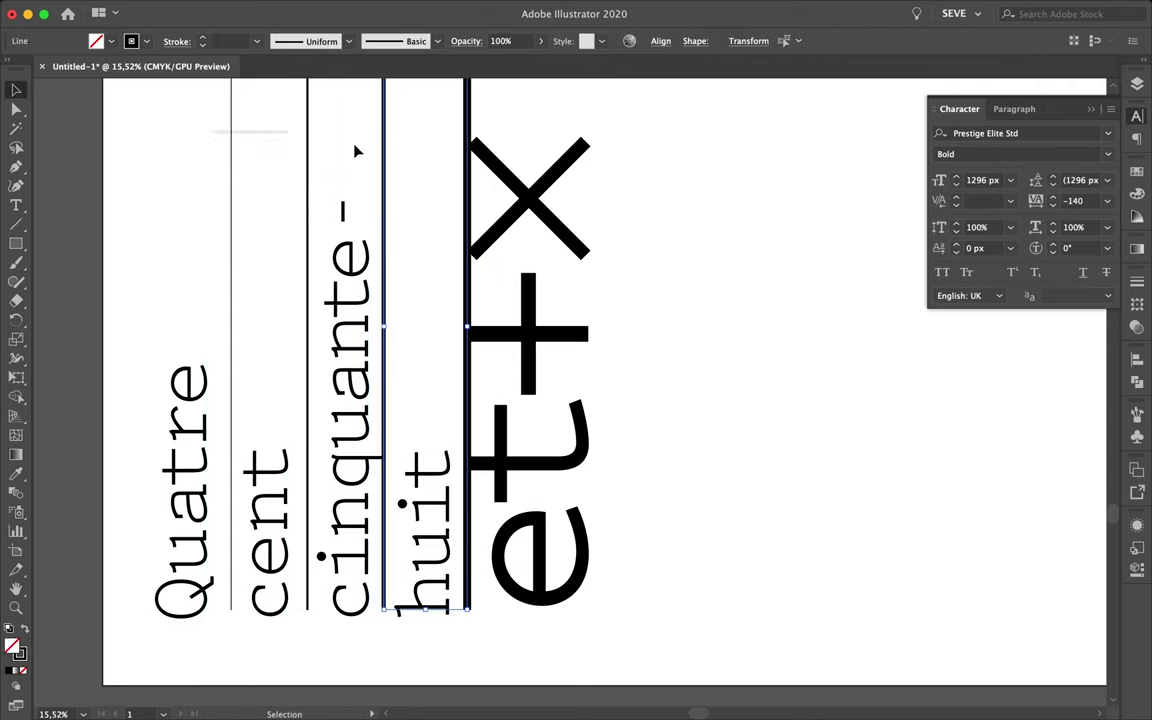
scroll(480, 453, down, 2)
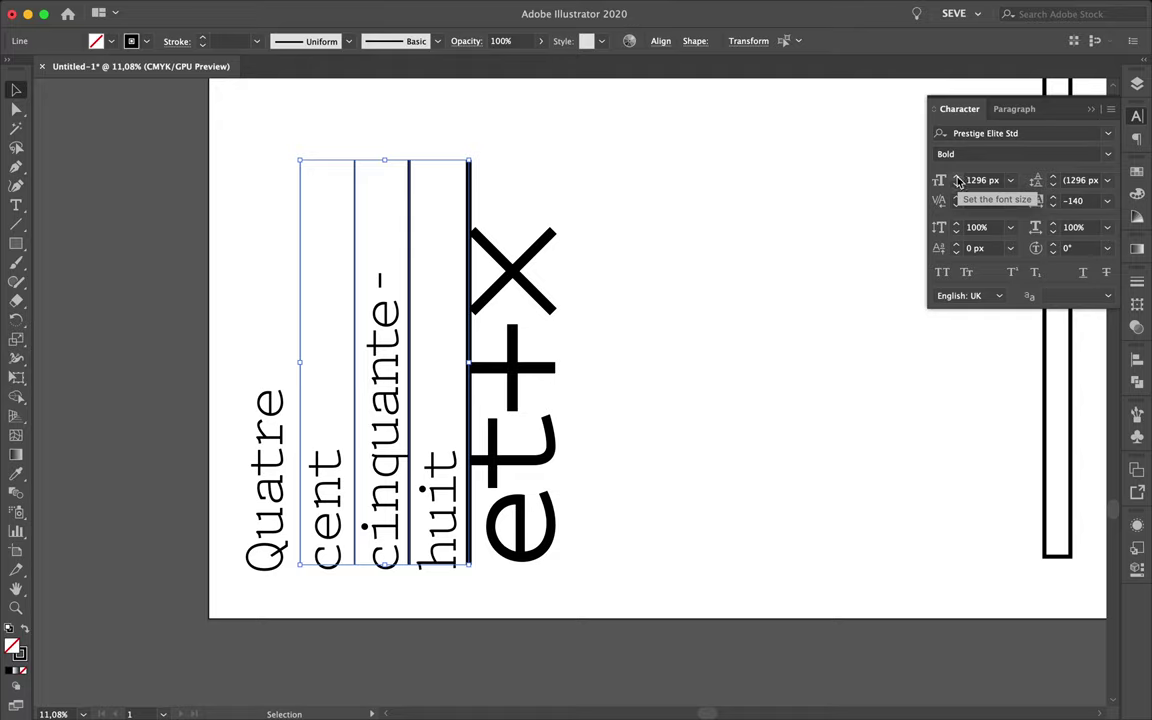
click(870, 110)
drag(290, 141, 538, 220)
click(700, 111)
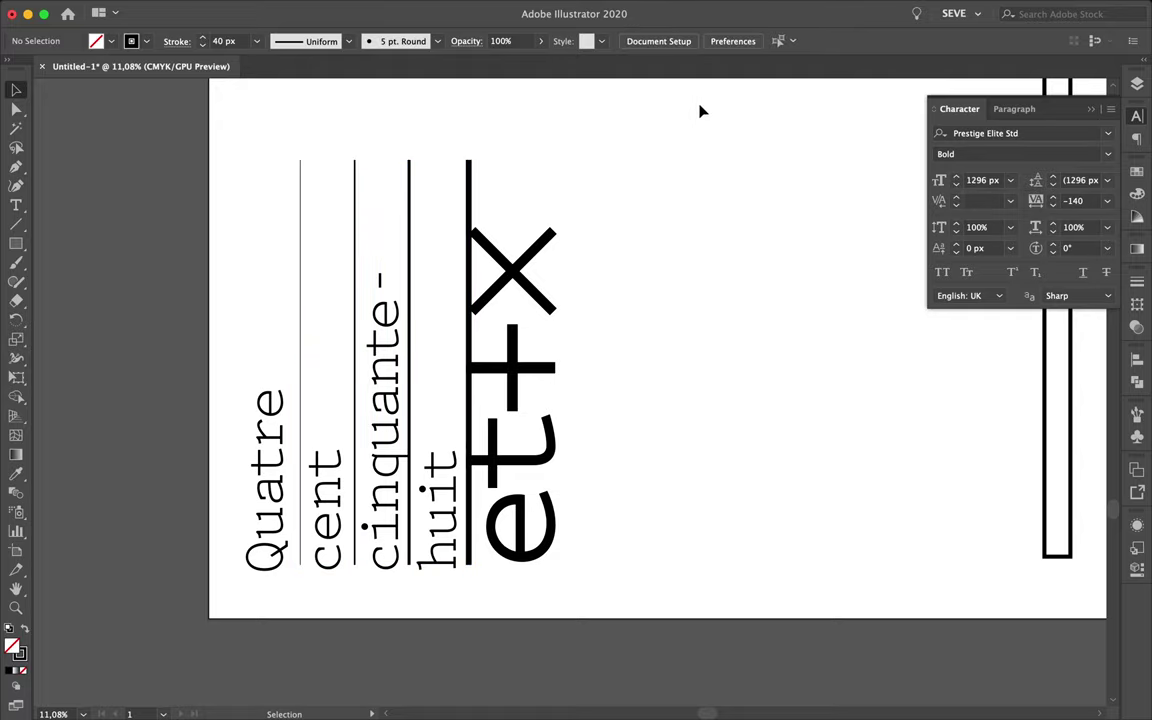
drag(277, 134, 449, 176)
click(663, 41)
scroll(658, 363, down, 2)
click(658, 363)
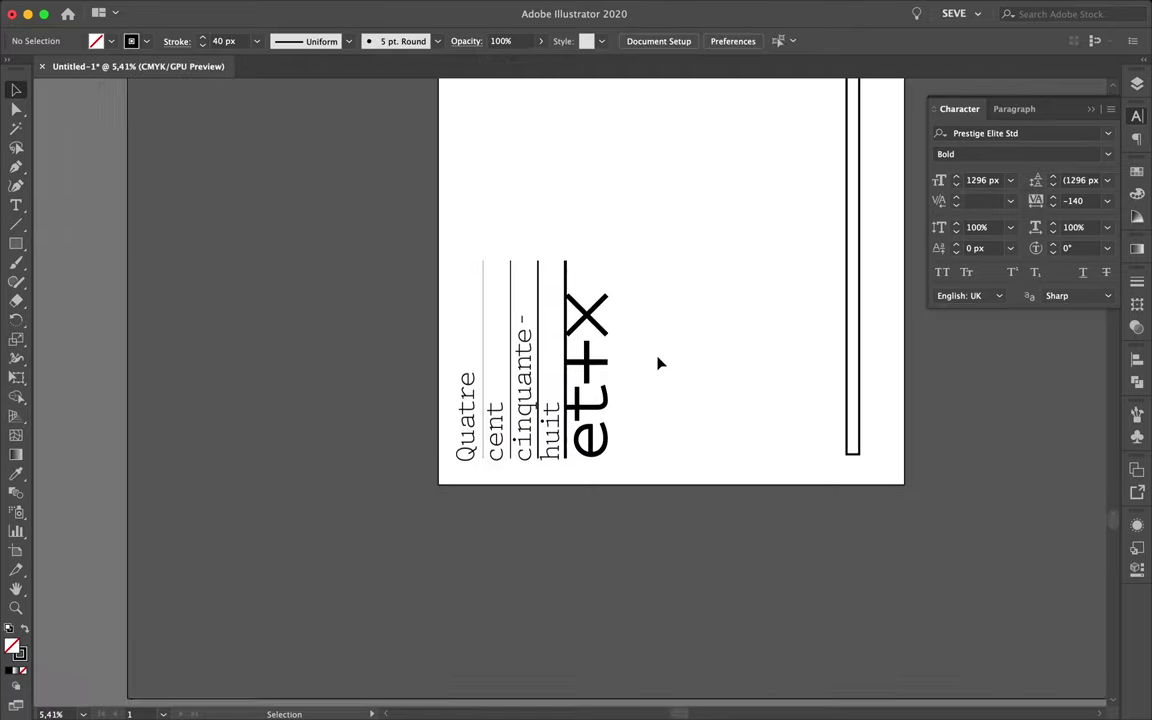
Delete the × glyph from the et+× lettering.
click(563, 513)
click(555, 458)
key(Delete)
scroll(565, 463, down, 2)
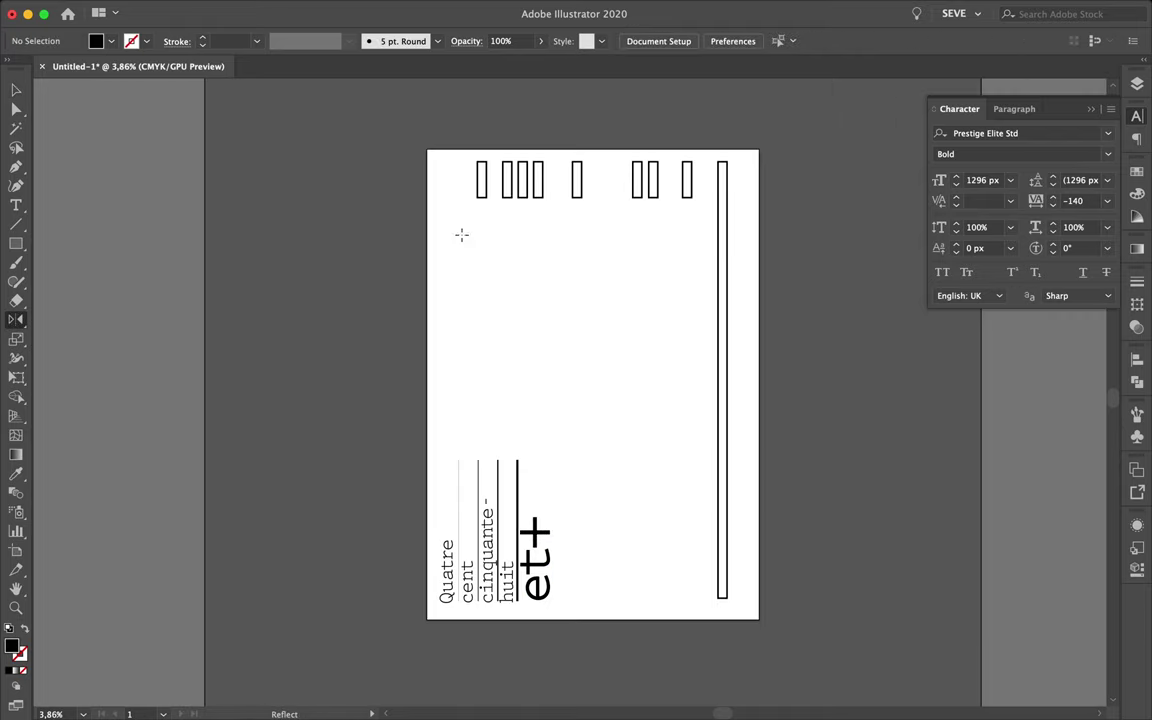
Draw a small circle below the top rectangles and select it together with the tall bar.
key(m)
click(16, 243)
click(70, 280)
drag(482, 227, 488, 257)
key(v)
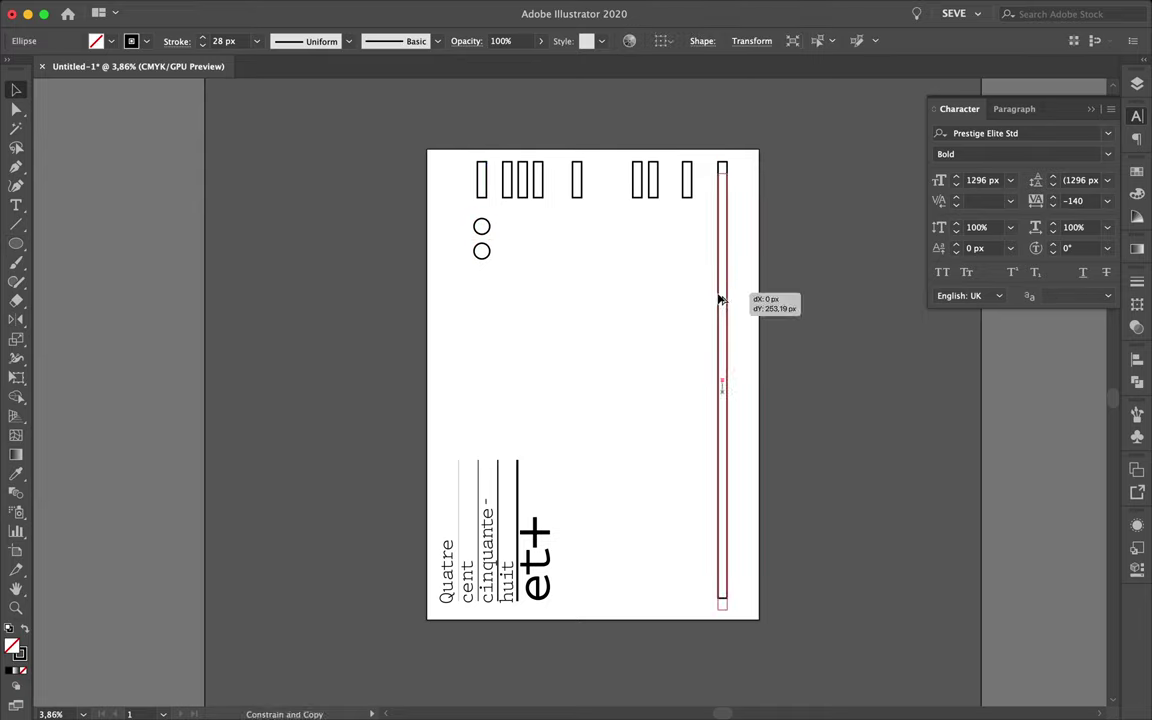
shift+click(722, 288)
click(155, 8)
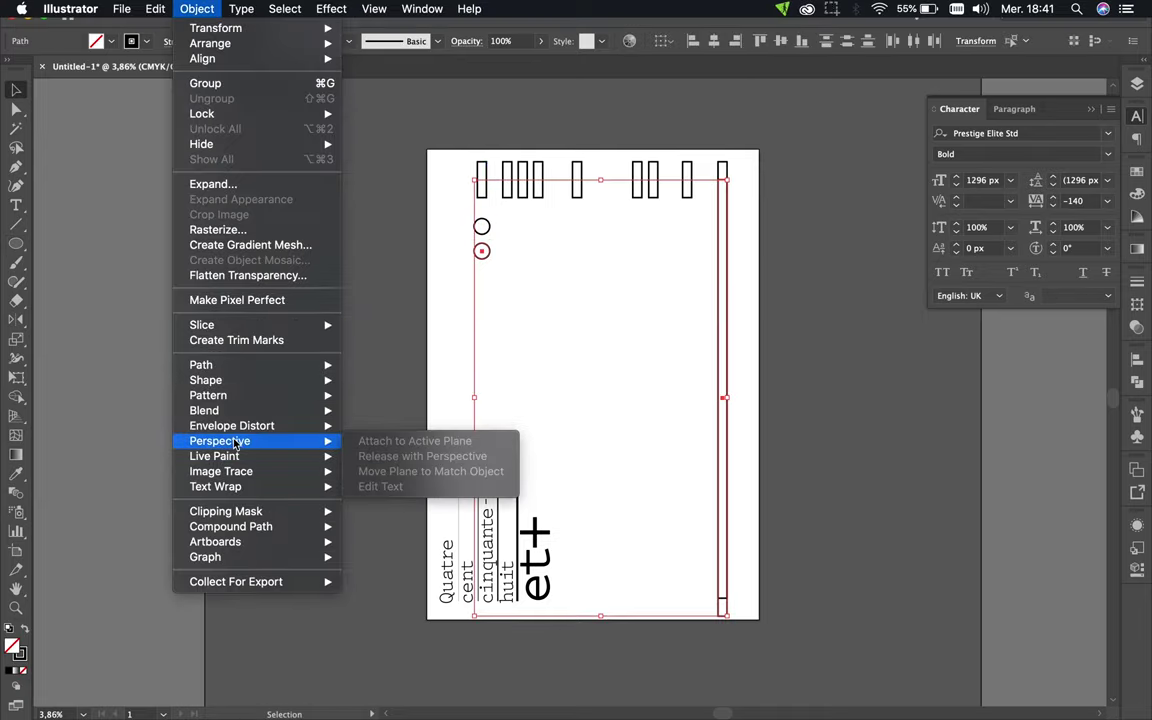
Blend the lower circle into the tall right bar using Specified Steps of 458.
click(18, 497)
double_click(18, 497)
click(822, 325)
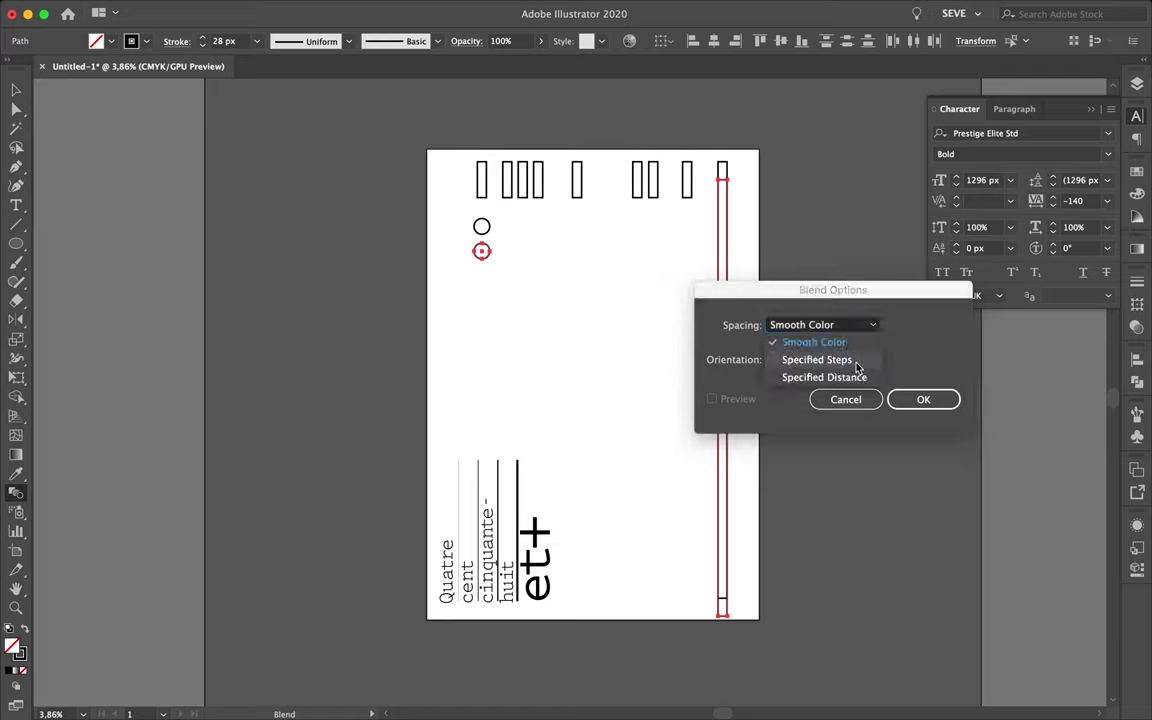
click(856, 362)
text(458)
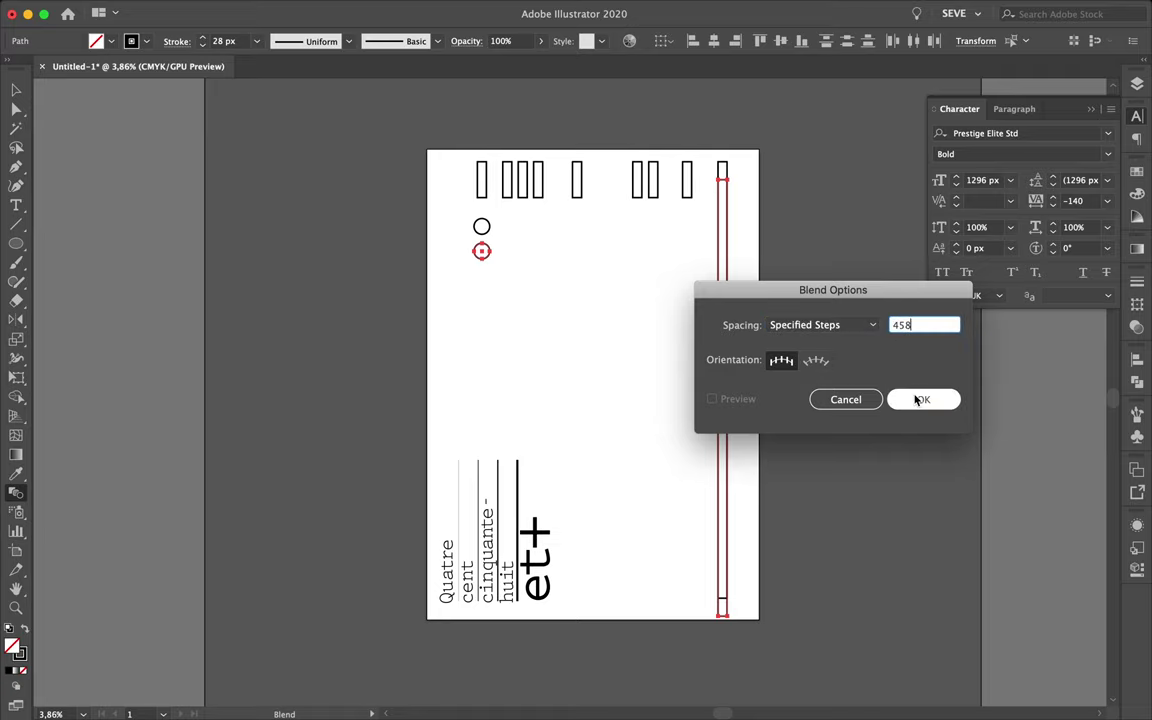
click(922, 399)
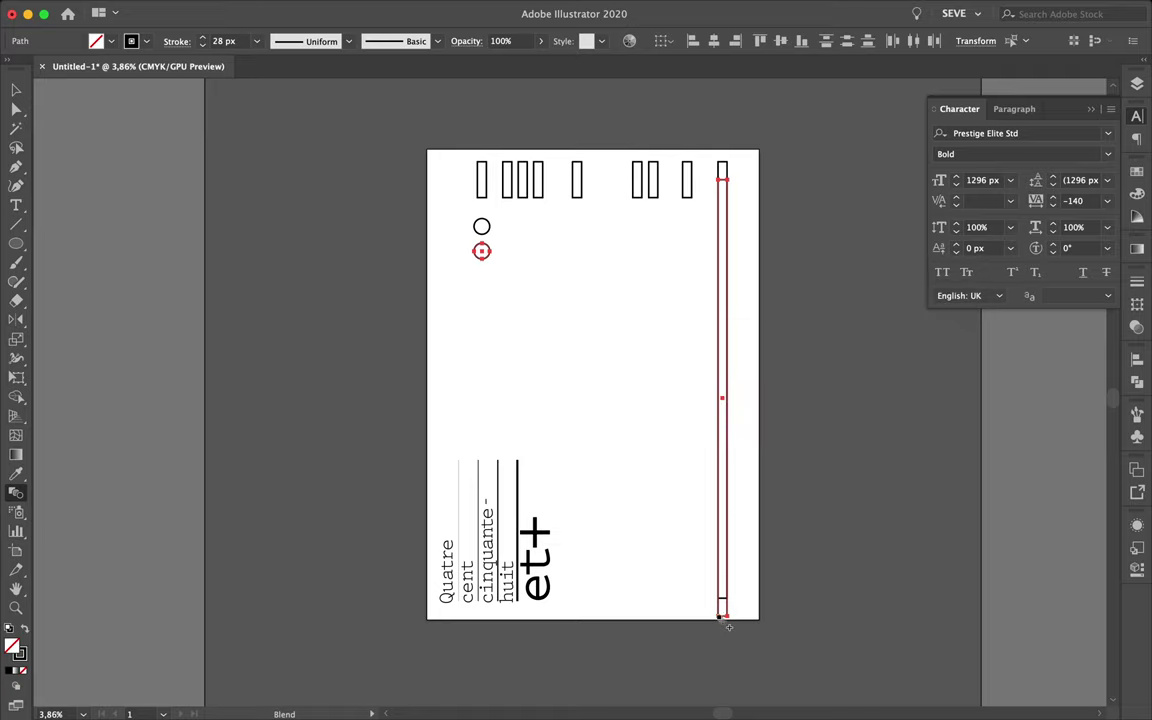
click(724, 619)
Select the blend's circle and right bar, setting the bar's stroke weight to 9 px.
key(a)
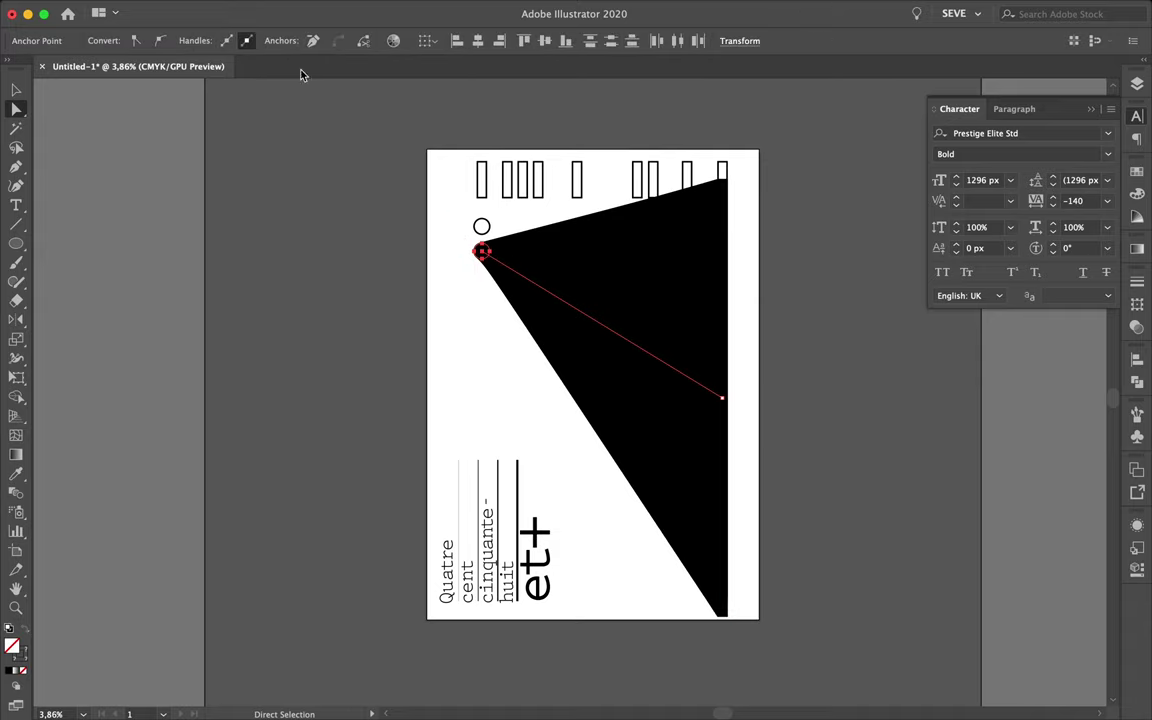
scroll(470, 263, up, 5)
scroll(470, 270, up, 2)
click(466, 284)
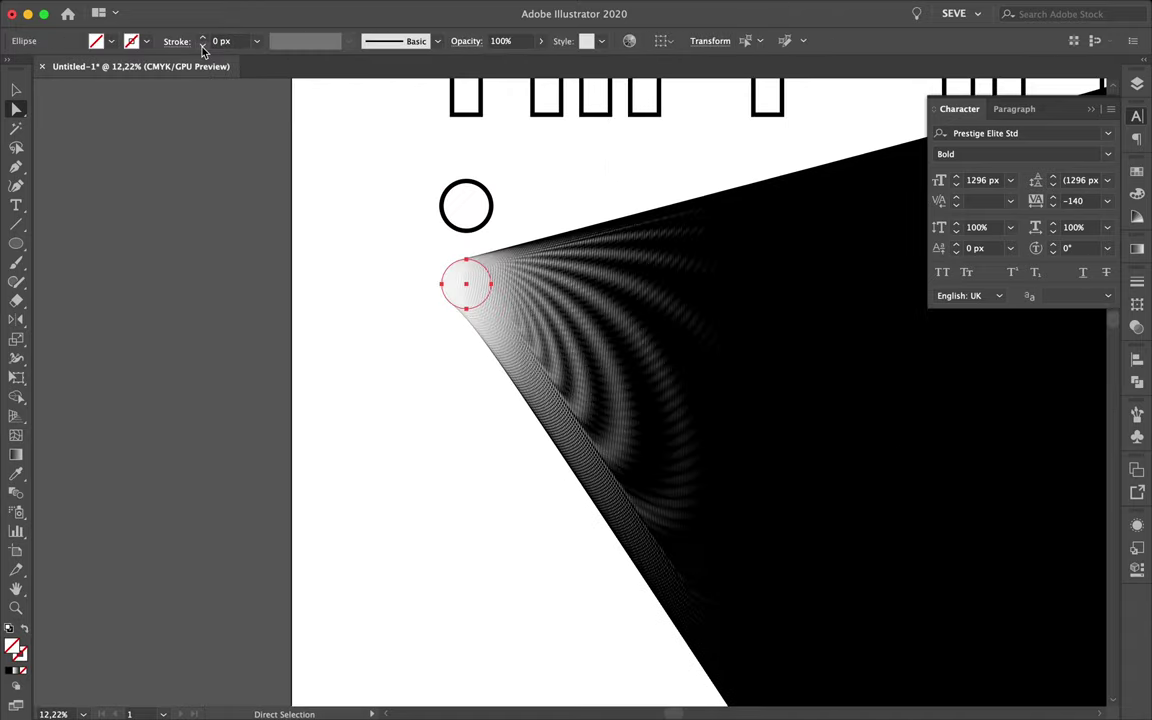
scroll(341, 317, down, 6)
click(635, 259)
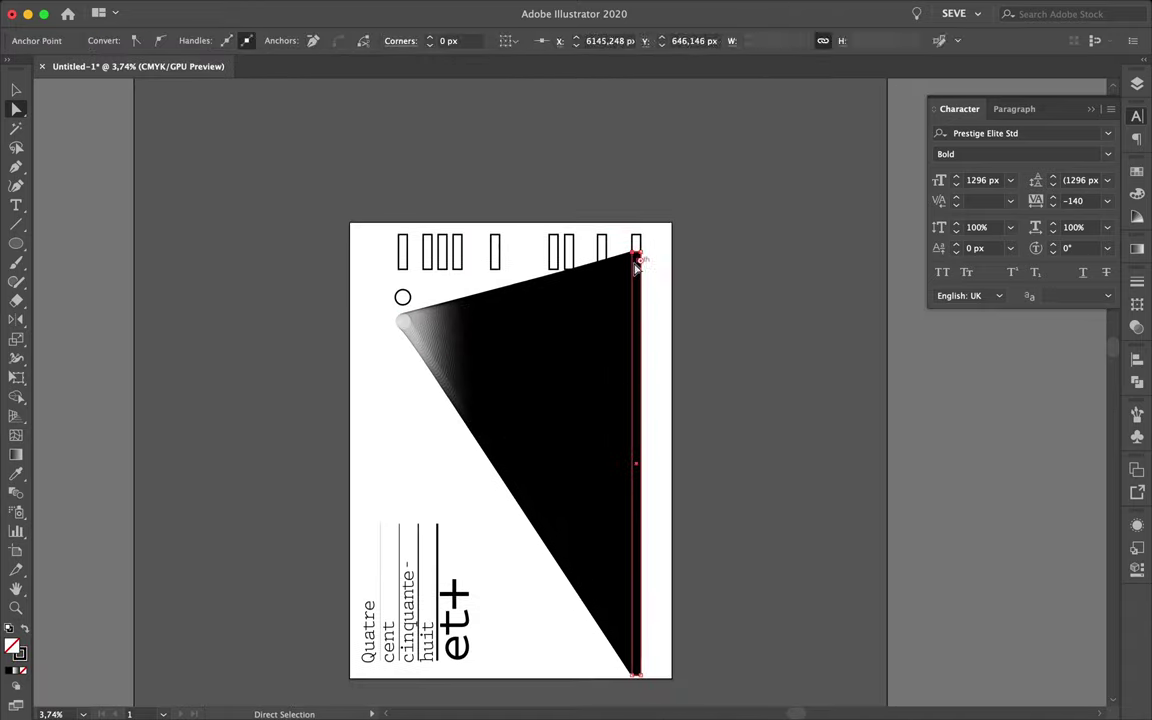
click(637, 678)
click(203, 44)
click(203, 44)
click(203, 42)
click(203, 38)
Drag the bar's top anchor up and right to extend the triangle's top corner.
key(v)
click(324, 298)
scroll(445, 429, up, 2)
scroll(445, 429, up, 4)
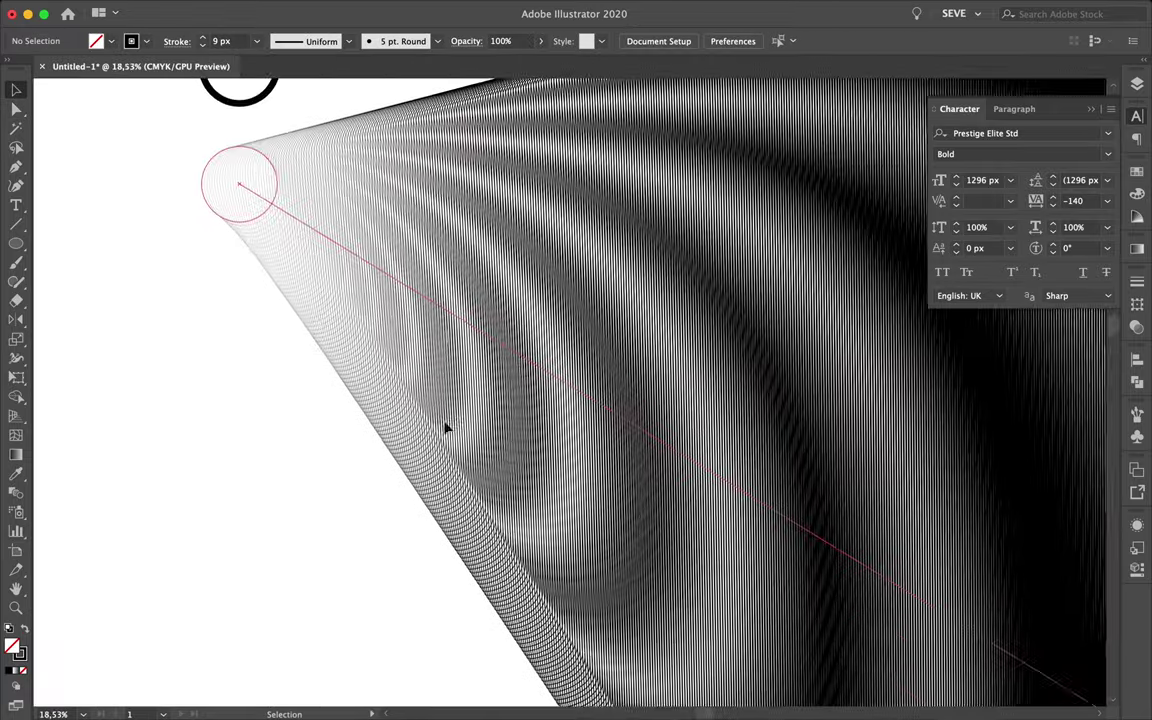
scroll(445, 429, down, 5)
click(724, 270)
key(a)
click(728, 257)
mouse_move(728, 257)
mouse_down()
mouse_move(749, 272)
mouse_move(728, 252)
mouse_up()
scroll(740, 290, down, 3)
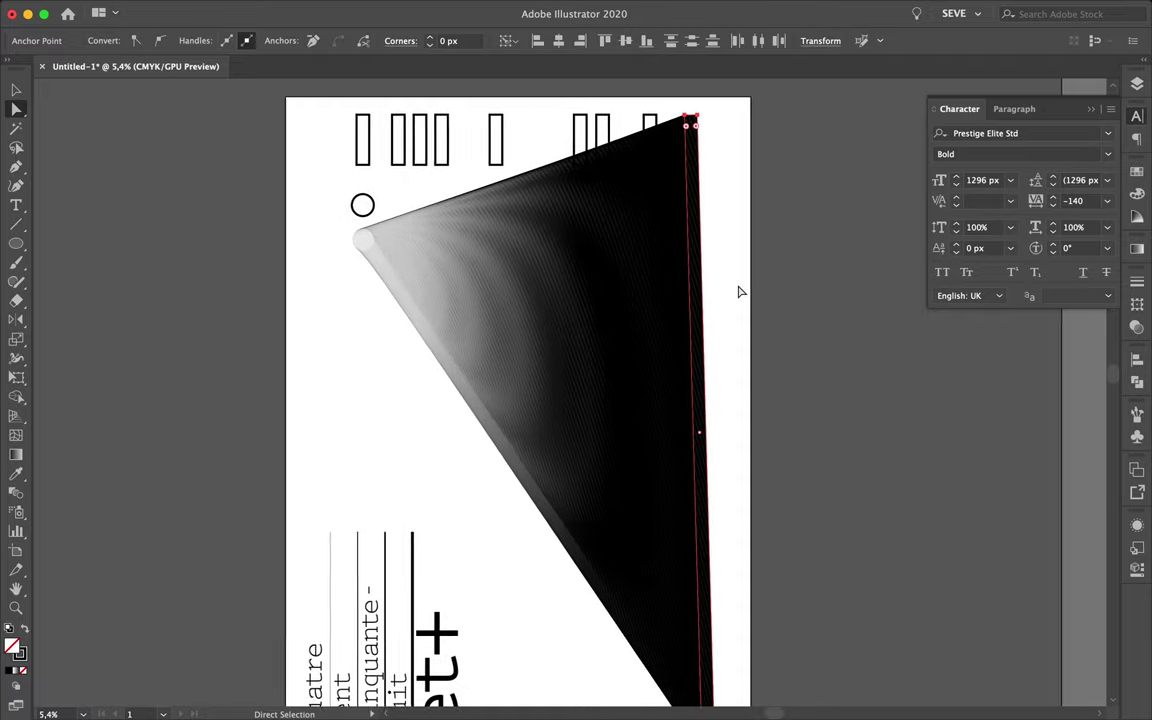
scroll(740, 290, up, 1)
scroll(740, 291, up, 5)
drag(617, 342, 689, 255)
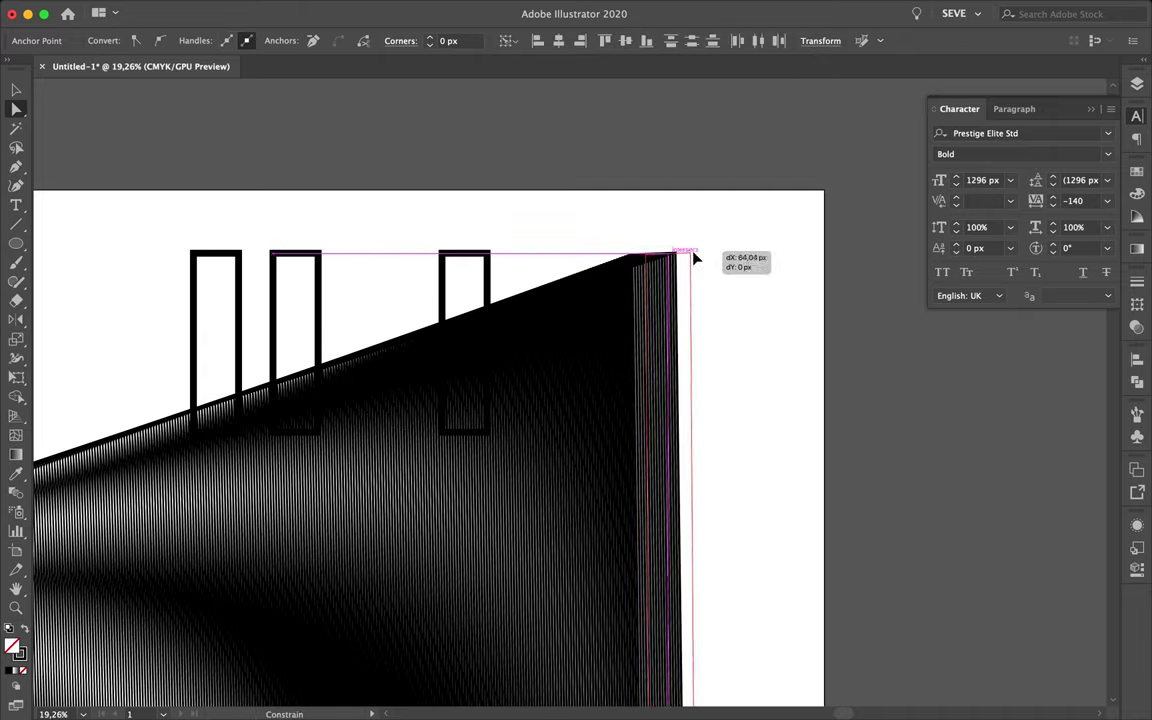
Delete the two top-right rectangles.
scroll(750, 235, down, 2)
click(750, 235)
scroll(748, 230, down, 3)
drag(645, 215, 605, 255)
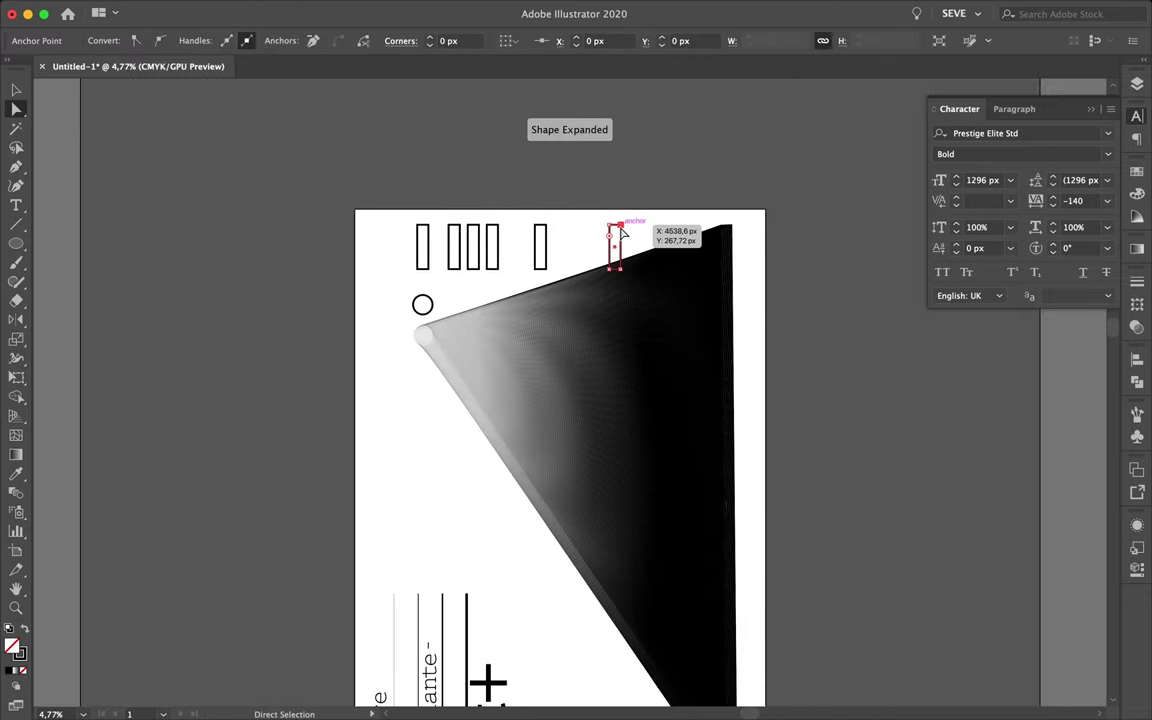
key(Delete)
scroll(407, 324, down, 2)
Thin the remaining top row of rectangles to an 11 px stroke.
drag(342, 134, 525, 180)
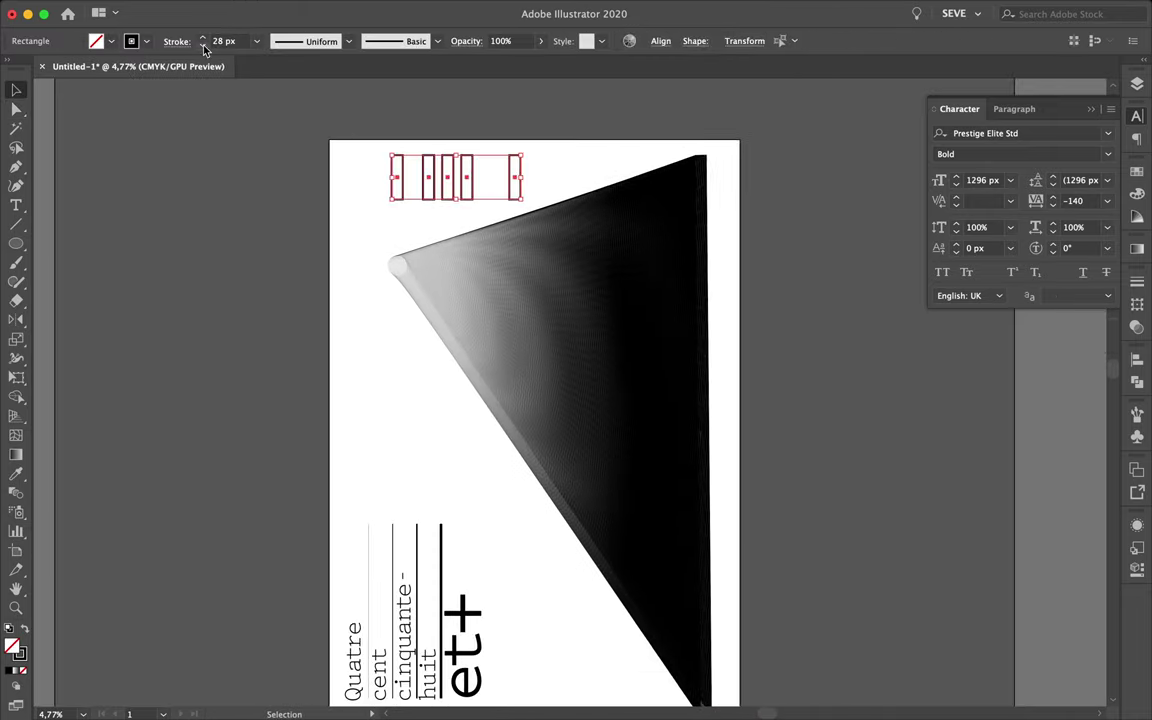
click(203, 45)
click(363, 218)
scroll(363, 218, up, 2)
scroll(363, 218, down, 2)
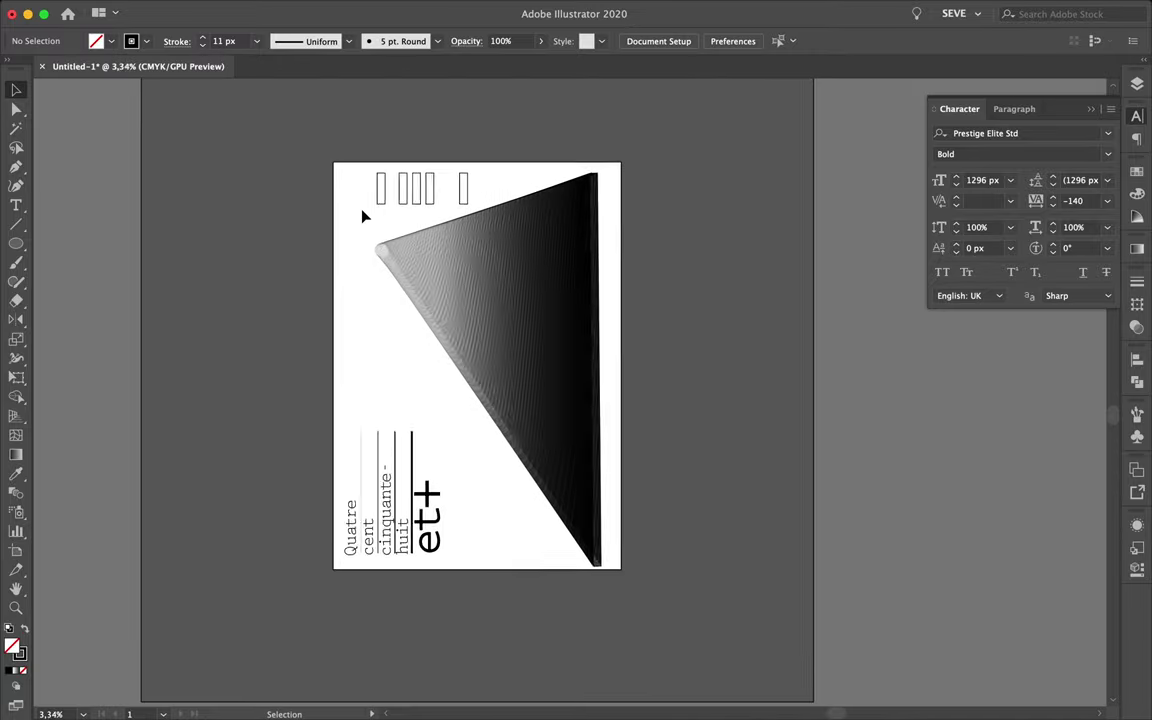
scroll(363, 218, up, 4)
scroll(363, 217, down, 3)
scroll(681, 260, right, 3)
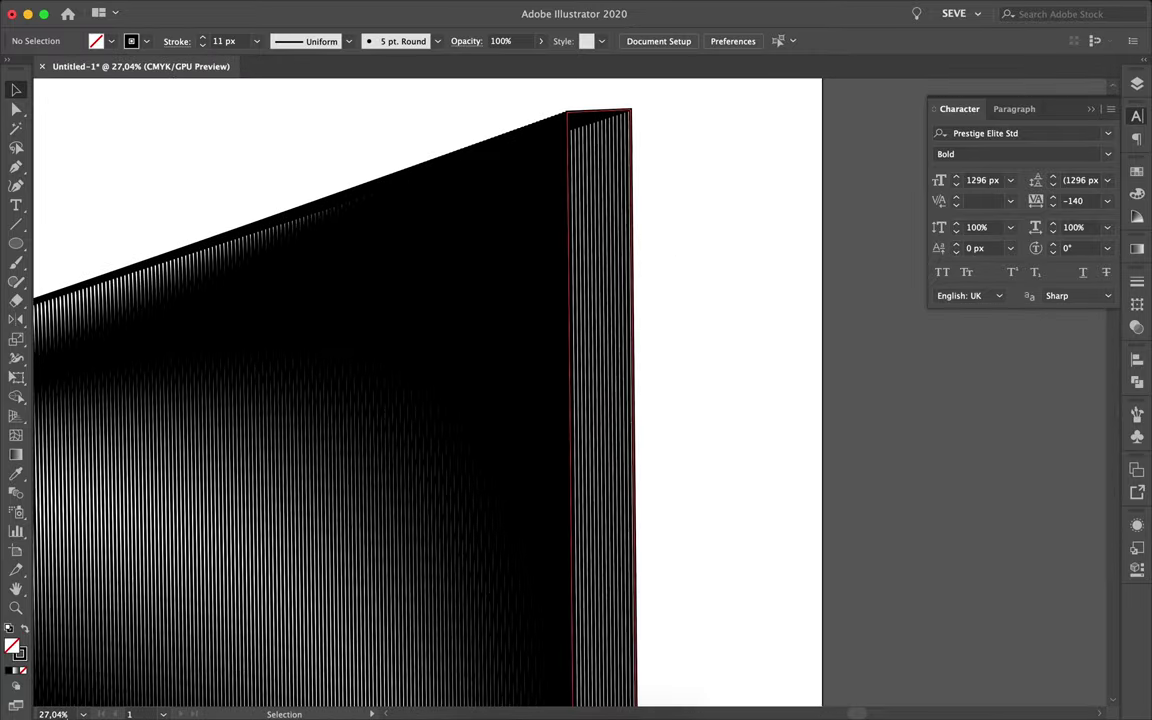
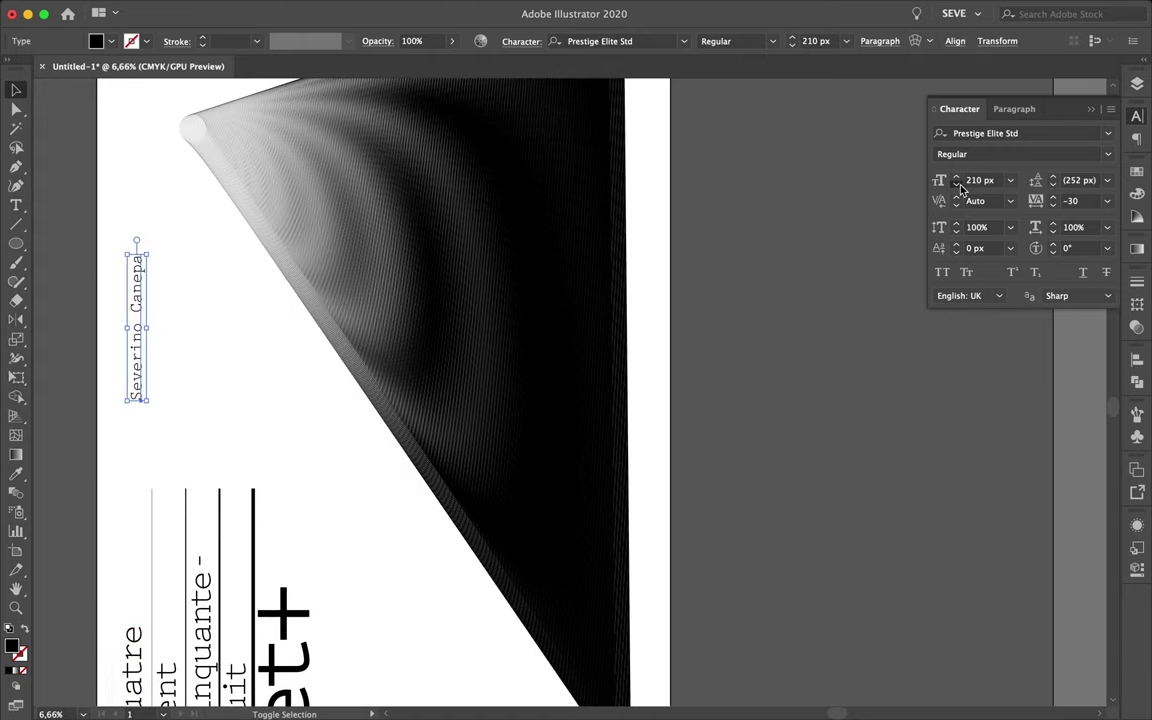
Move the vertical name label left and add a two-line 'APOLLO 2020' label at top-left.
drag(143, 370, 113, 308)
scroll(110, 468, up, 3)
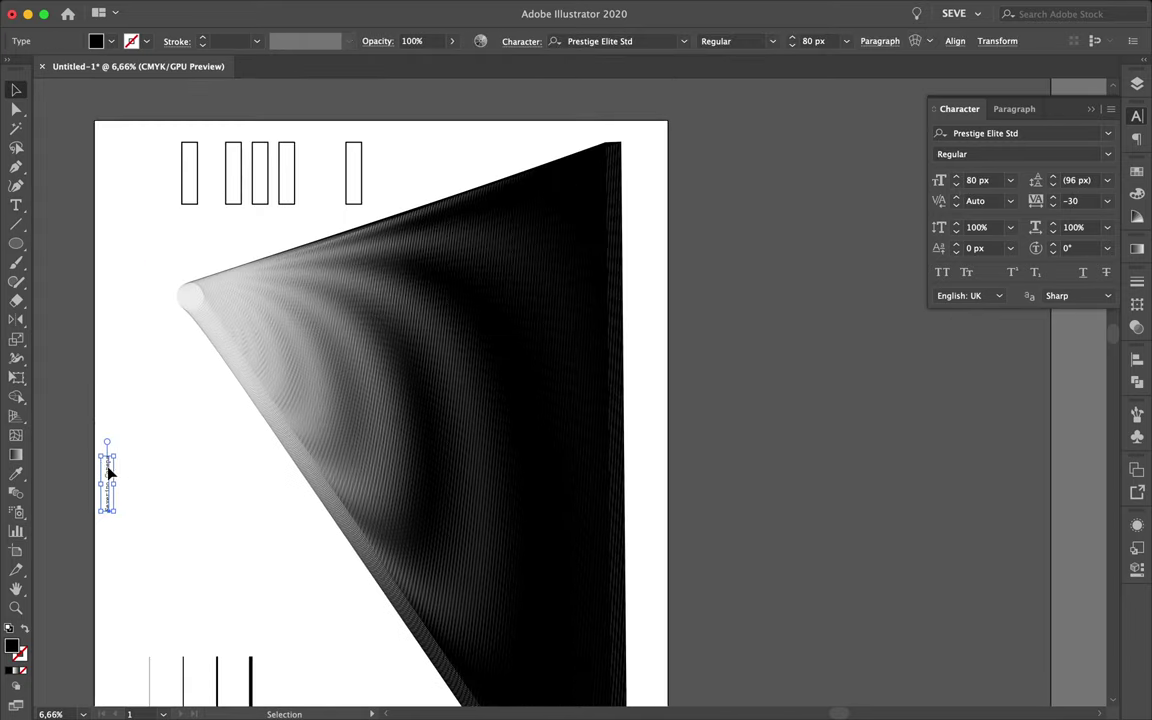
click(80, 184)
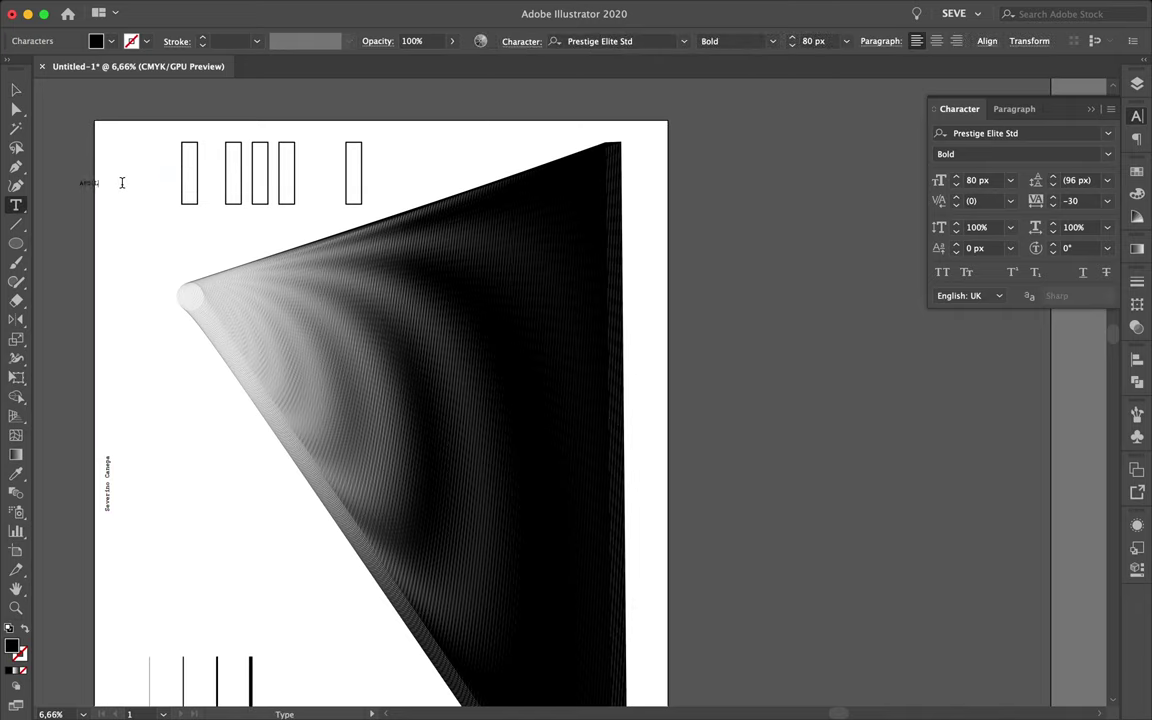
drag(122, 185, 141, 139)
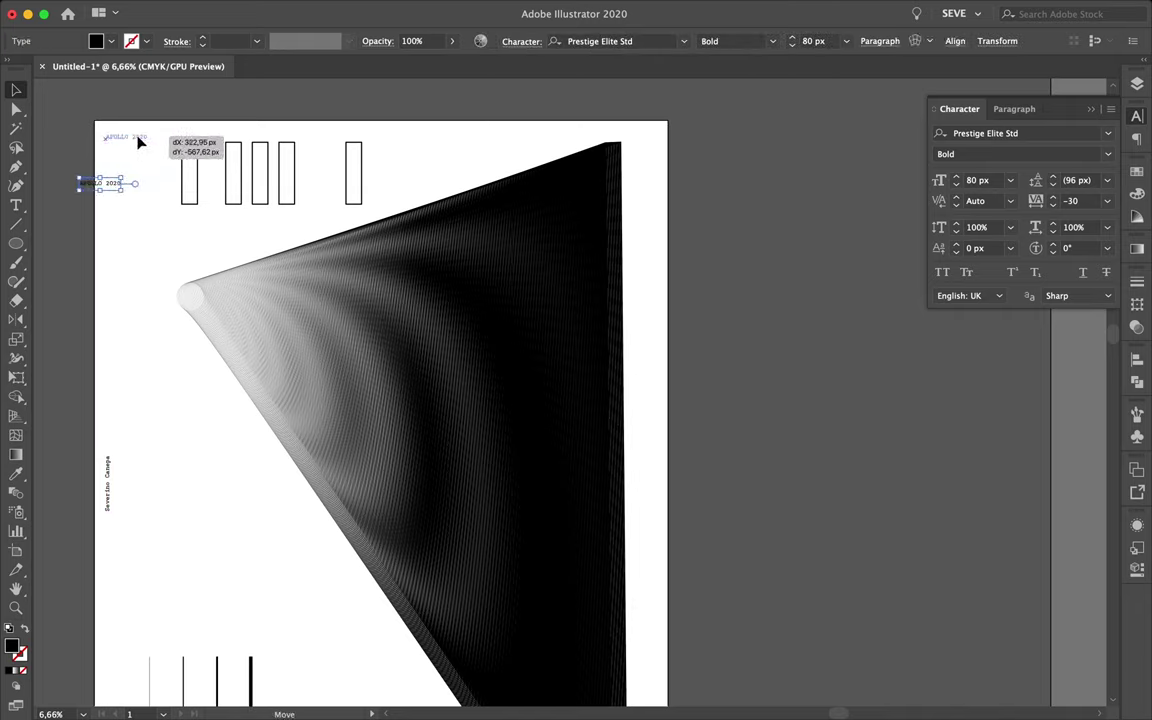
key(t)
click(138, 135)
key(Return)
key(Escape)
Copy the label to the top-right as 'Monogram Logo SC', and copy it again to the bottom-right.
drag(120, 140, 643, 147)
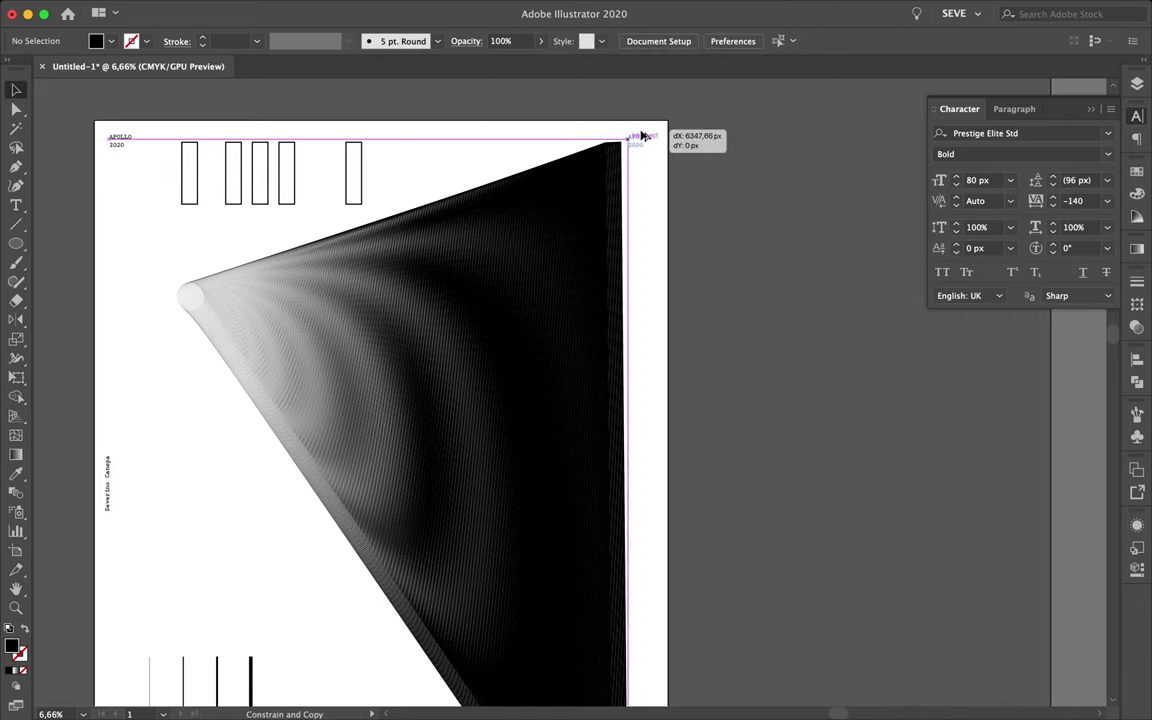
scroll(643, 147, up, 5)
text(ogo SC)
key(Escape)
key(super+0)
drag(688, 153, 737, 681)
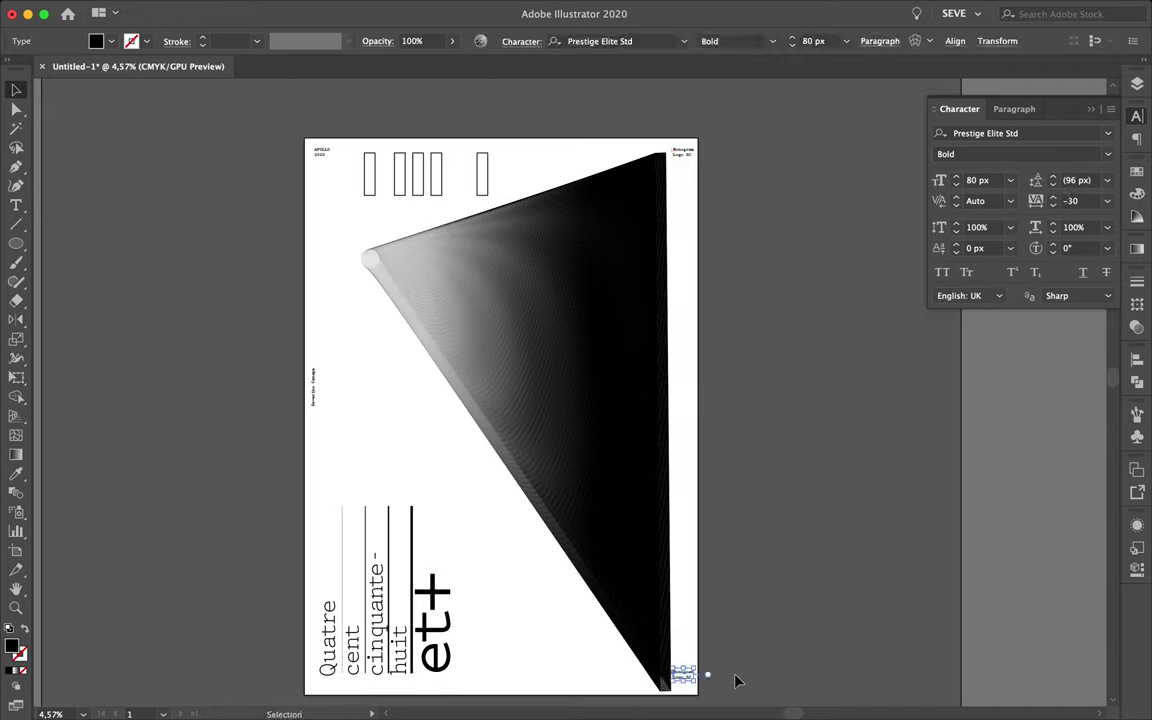
Change the bottom-right label's text to the date 'April 2, 2020'.
scroll(690, 680, up, 5)
double_click(673, 630)
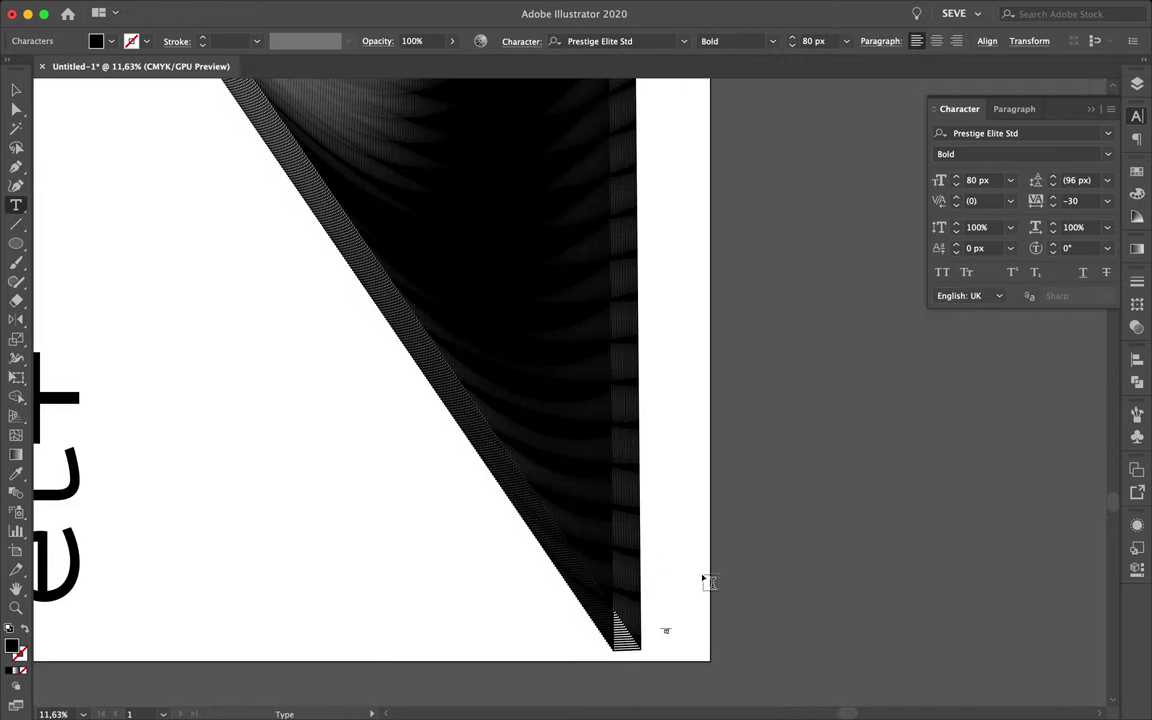
text(April 2,2020)
key(super+0)
scroll(684, 571, up, 5)
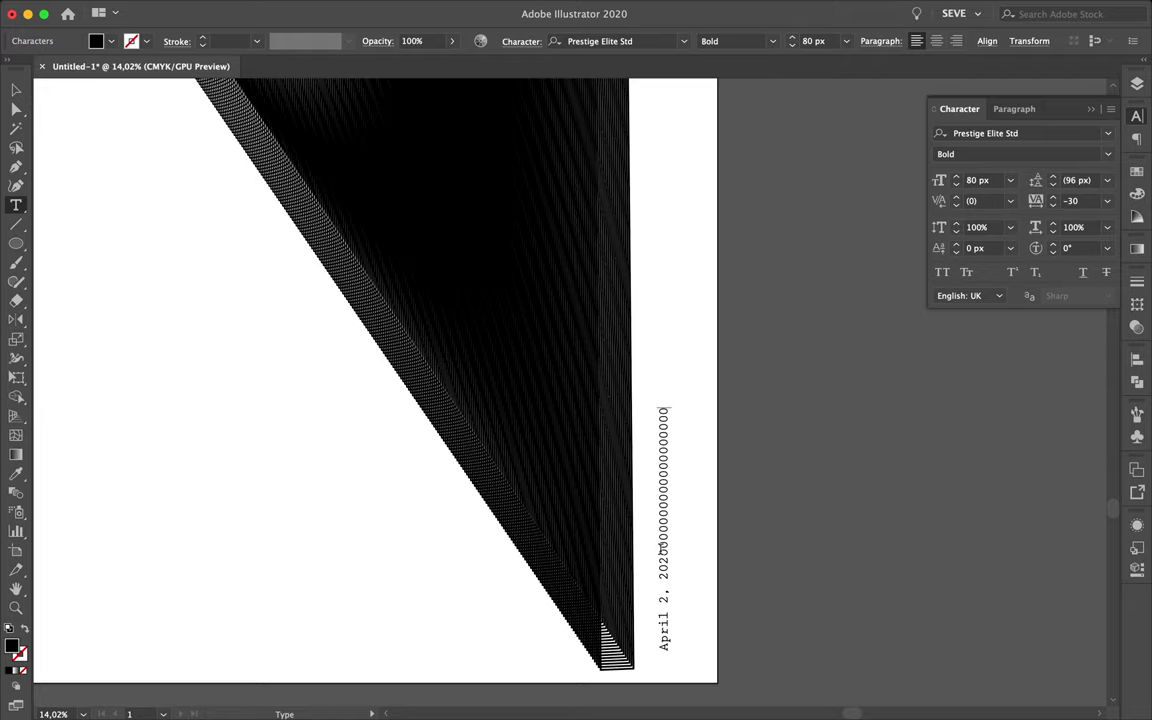
scroll(661, 548, up, 10)
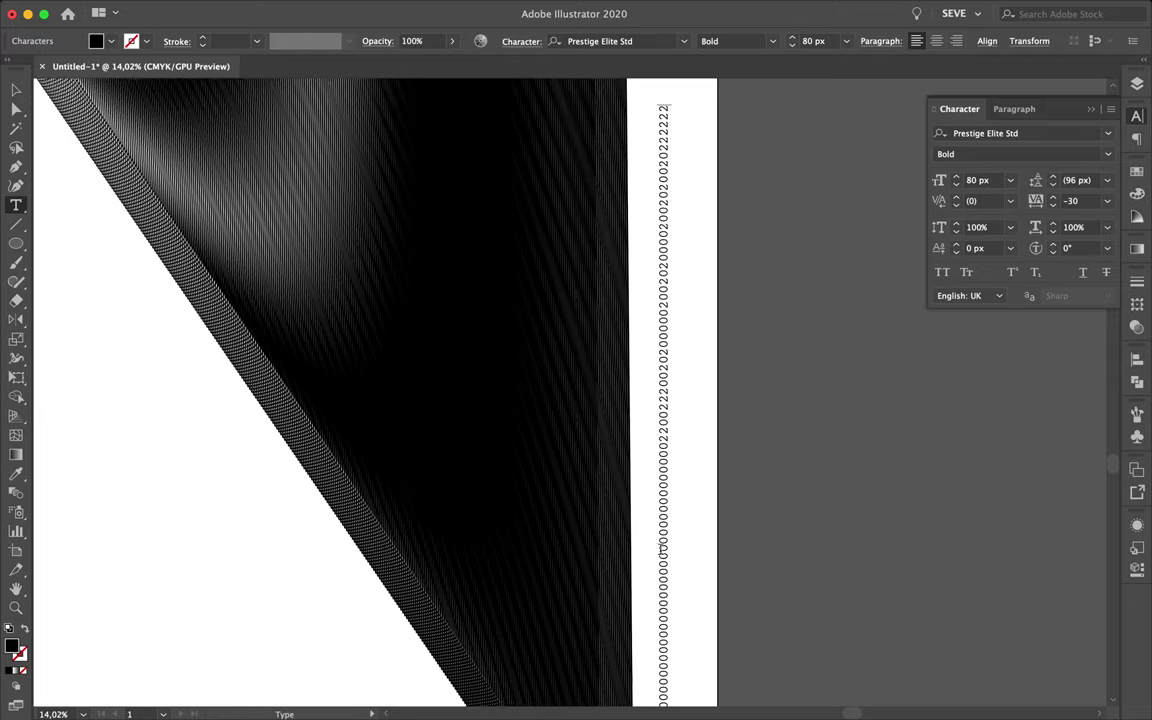
scroll(668, 558, down, 5)
Show the rulers and add a horizontal guide across the artboard.
key(super+r)
scroll(668, 558, up, 3)
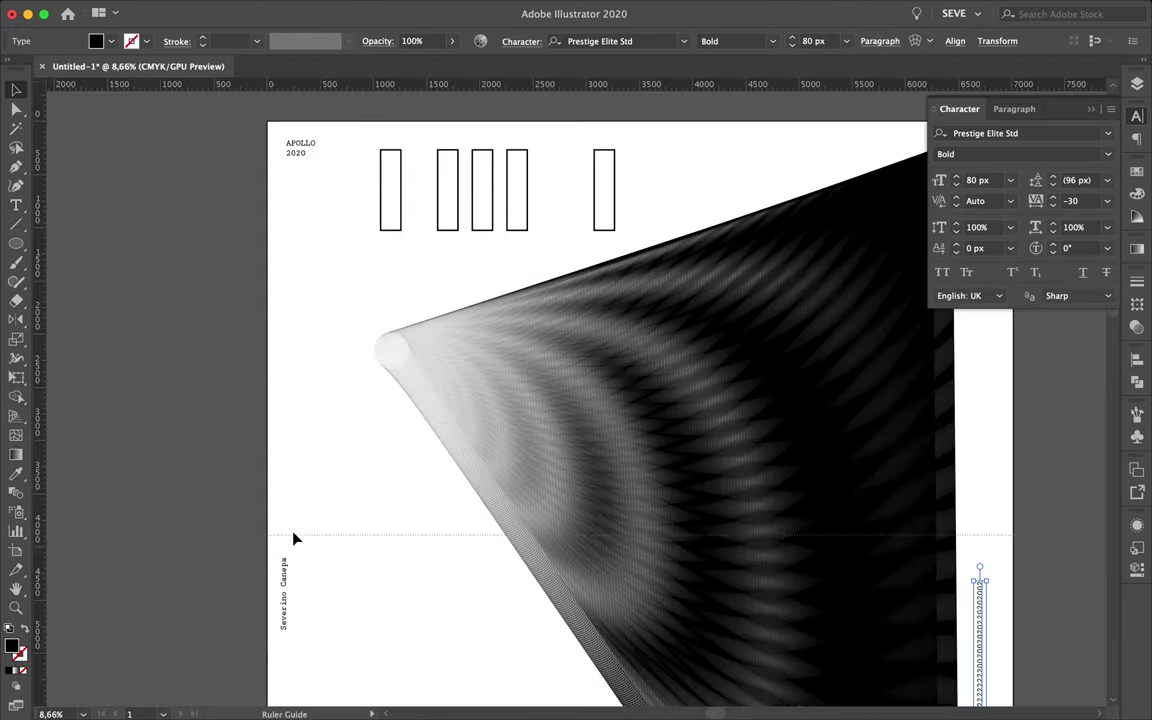
drag(296, 84, 296, 558)
key(Escape)
scroll(1003, 496, down, 2)
scroll(1003, 496, down, 3)
Save the poster as Untitled-1.ai.
scroll(1003, 496, up, 1)
scroll(1005, 495, up, 5)
scroll(1005, 495, up, 3)
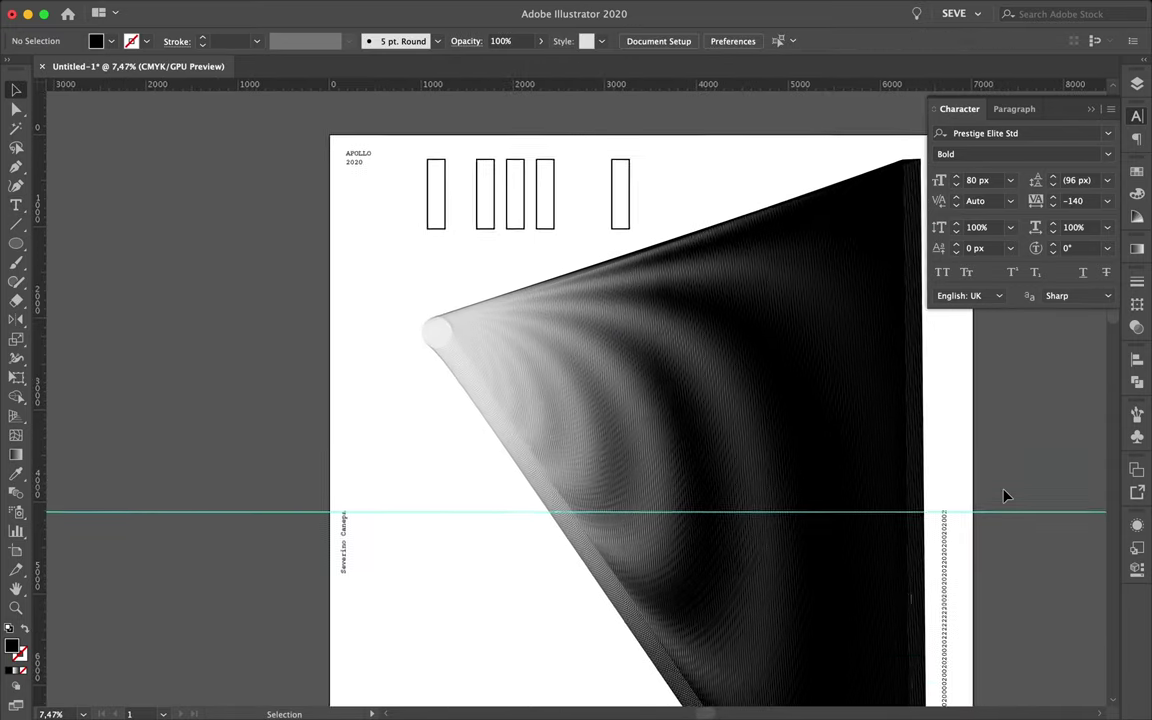
scroll(1005, 495, up, 1)
scroll(1005, 495, down, 5)
key(super+s)
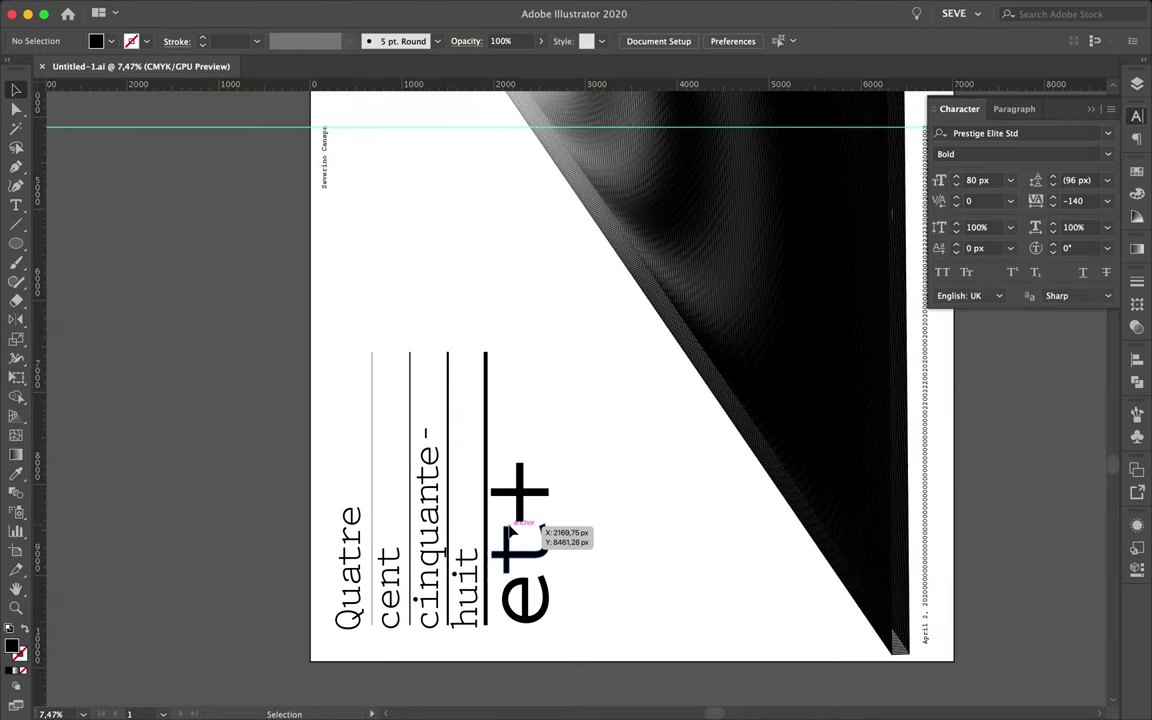
key(Delete)
Duplicate the vertical 'Quatre' text to the right of 'et+' and retype it as '#458'.
drag(348, 610, 572, 612)
double_click(572, 580)
double_click(573, 556)
text(#)
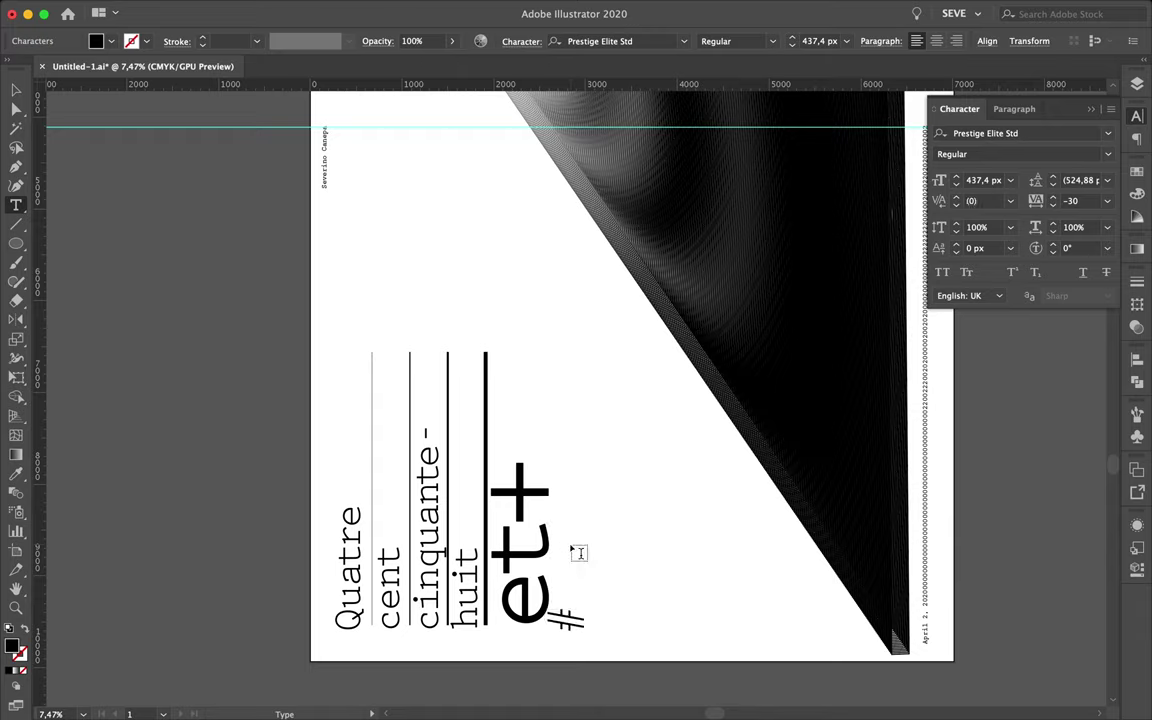
text(458)
key(Escape)
Duplicate the vertical rule beside 'et+' and select the '#458' text.
drag(605, 580, 587, 580)
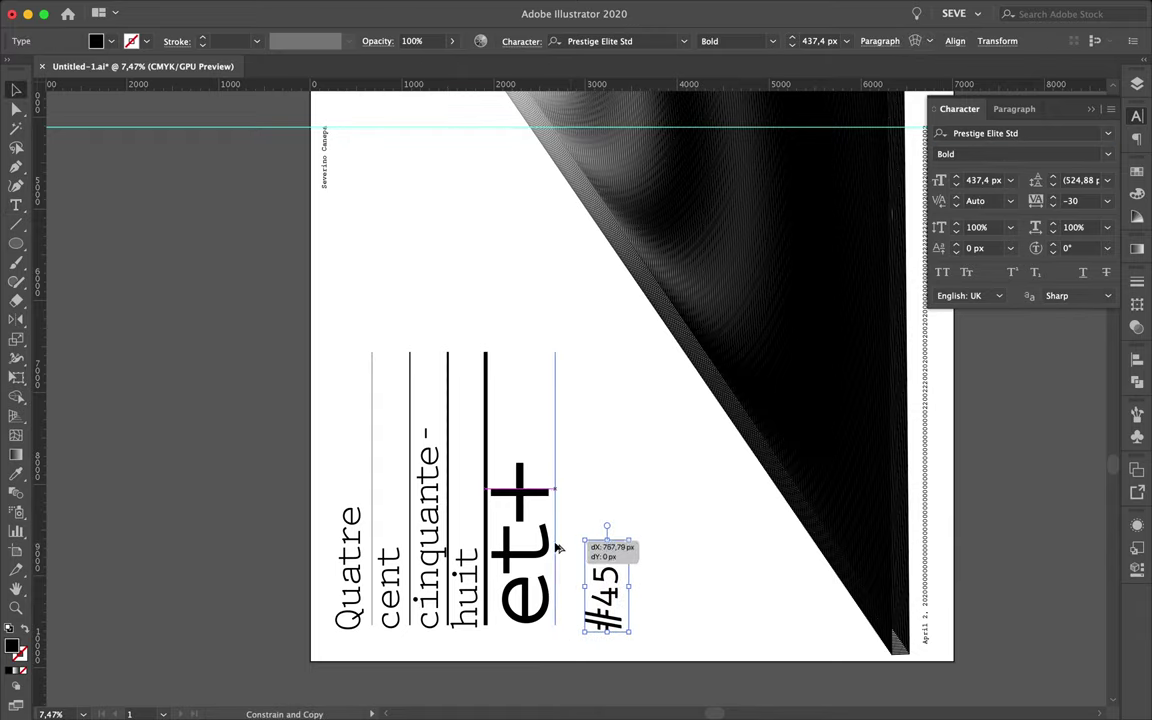
click(637, 577)
click(588, 585)
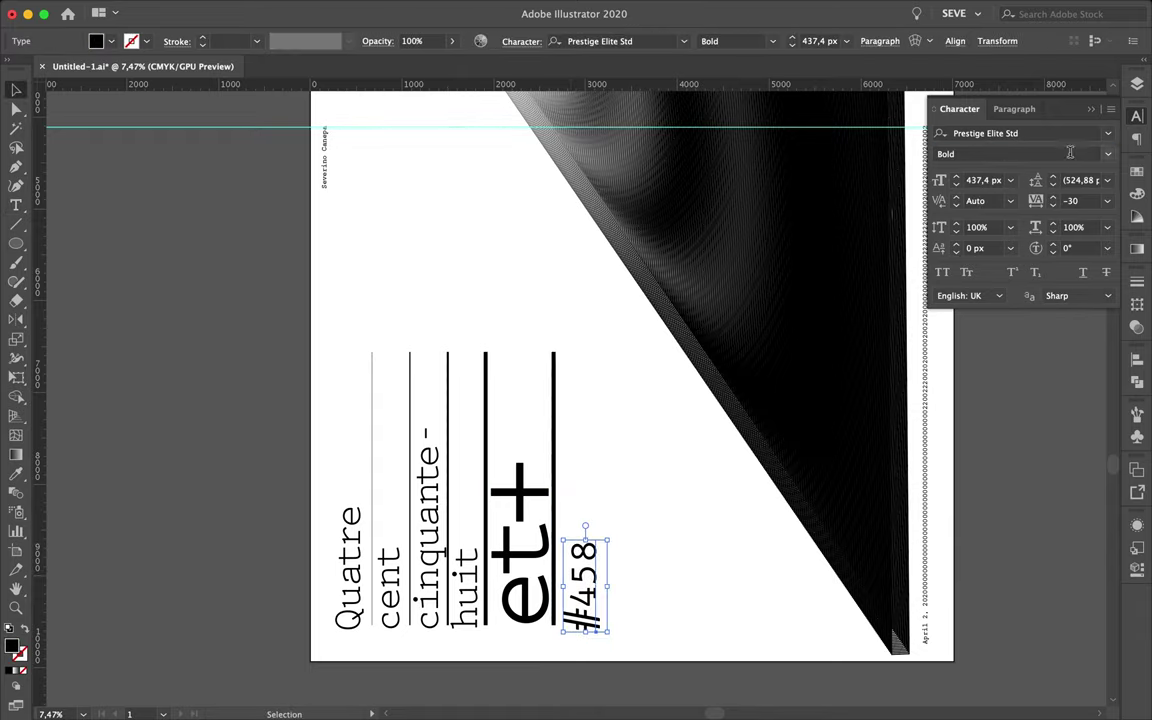
click(689, 609)
click(598, 596)
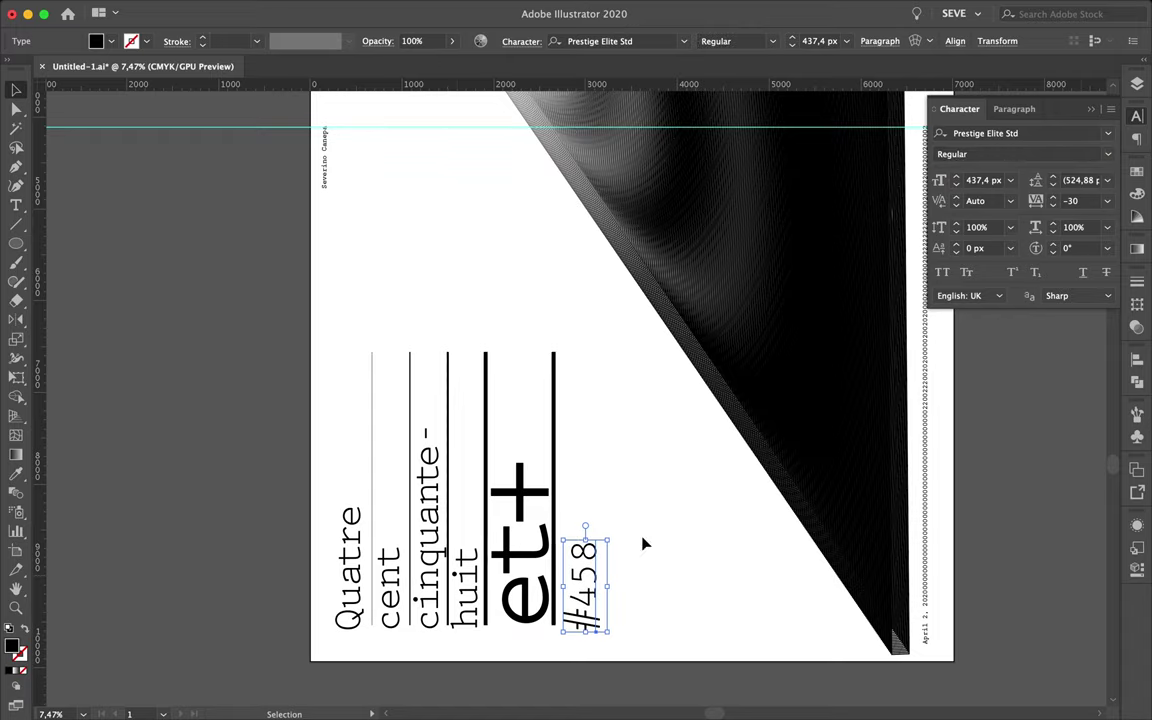
Set all the vertical headline text to a 458 px font size.
key(super+a)
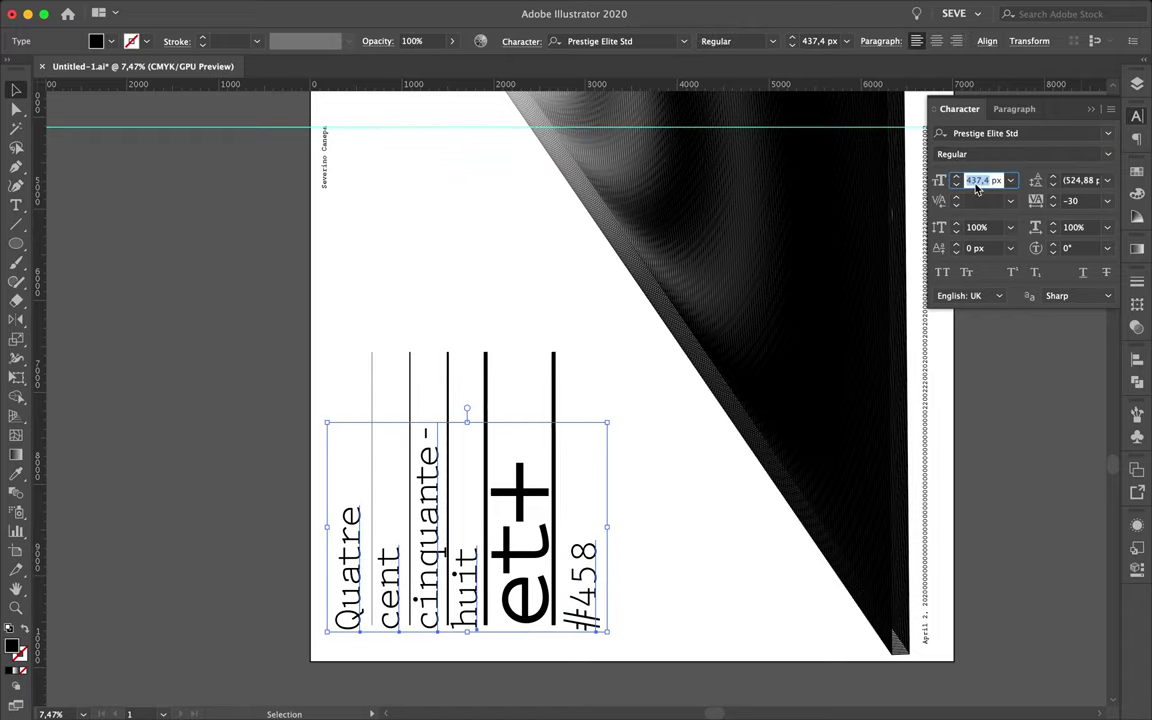
key(Return)
click(707, 522)
scroll(489, 553, up, 5)
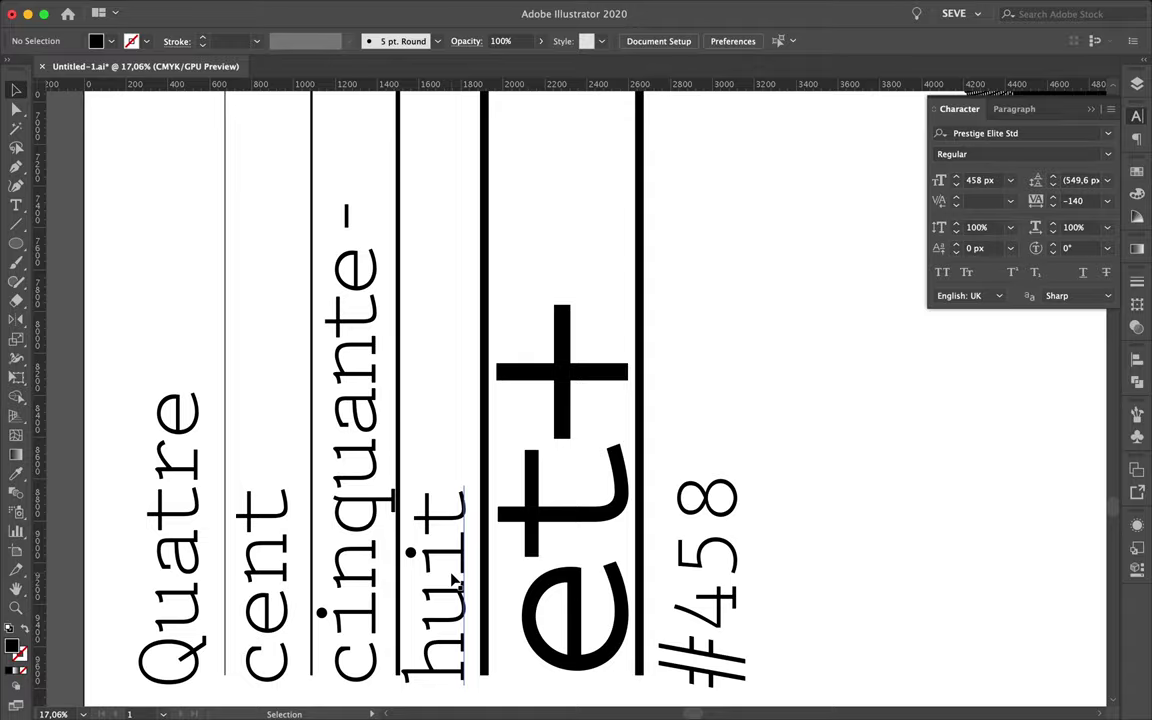
scroll(489, 553, down, 10)
scroll(452, 578, down, 2)
scroll(445, 468, down, 3)
scroll(658, 465, up, 5)
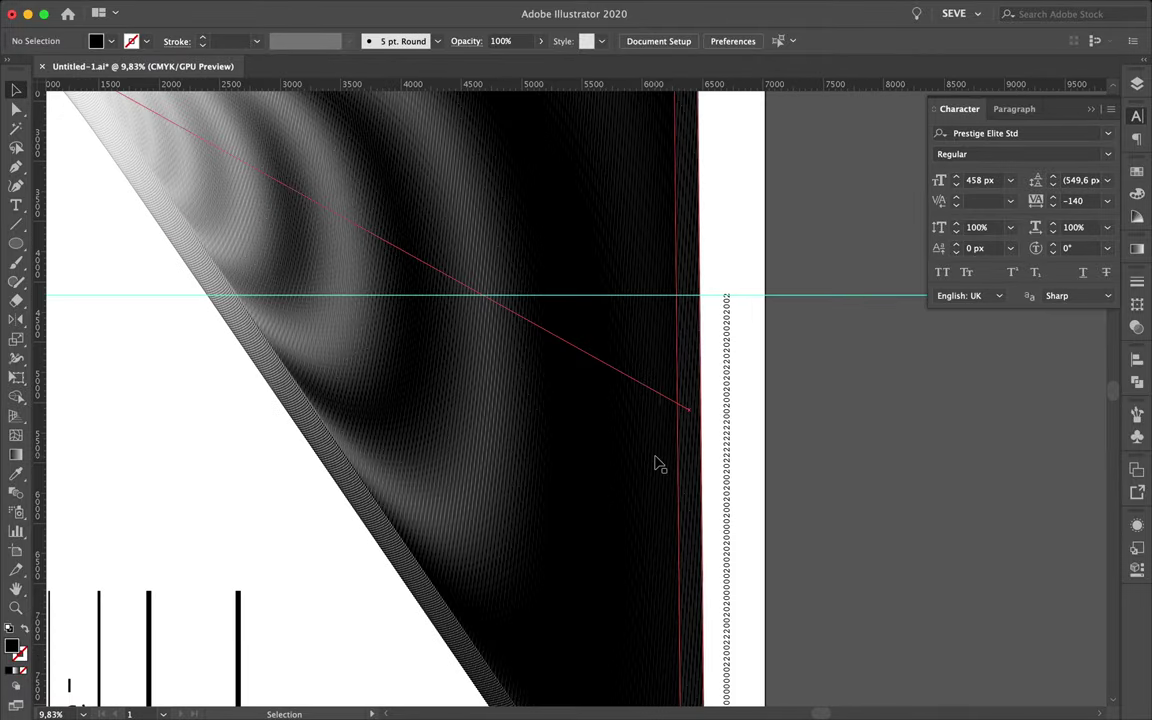
Reset the baseline shift of part of the vertical number text to 0.
double_click(727, 478)
drag(727, 478, 727, 531)
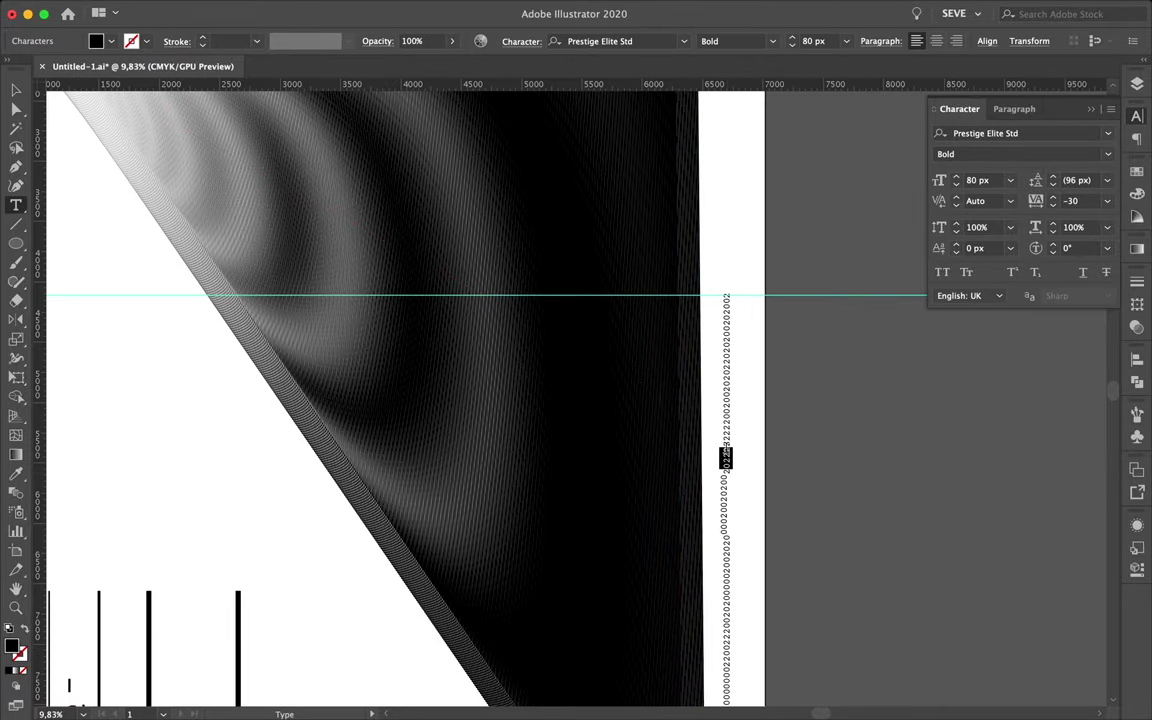
click(956, 253)
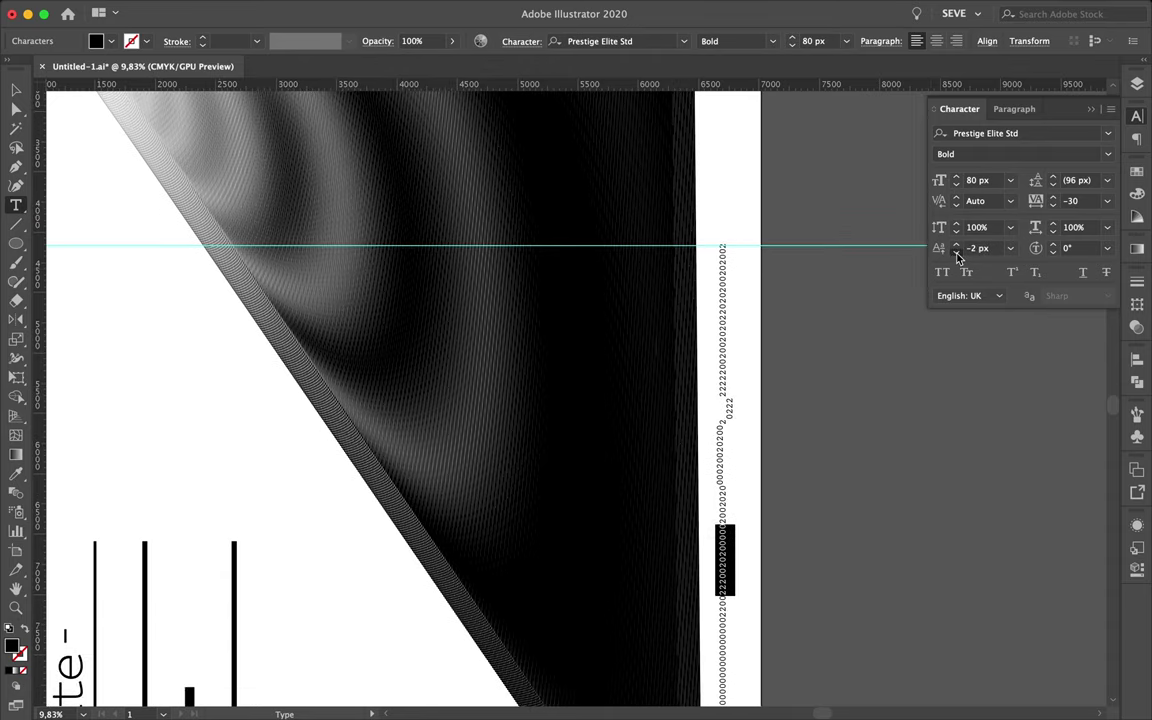
click(990, 248)
text(00)
key(Return)
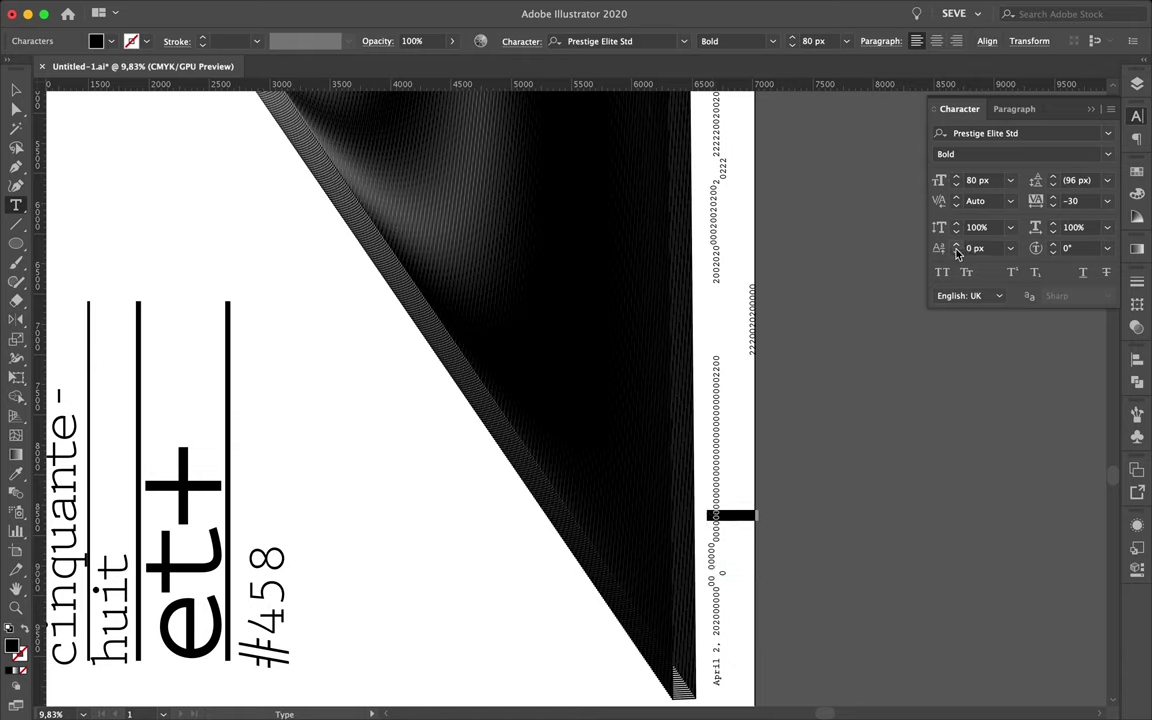
key(Return)
Give the number text a tracking of 30 and shift its baseline further.
click(728, 390)
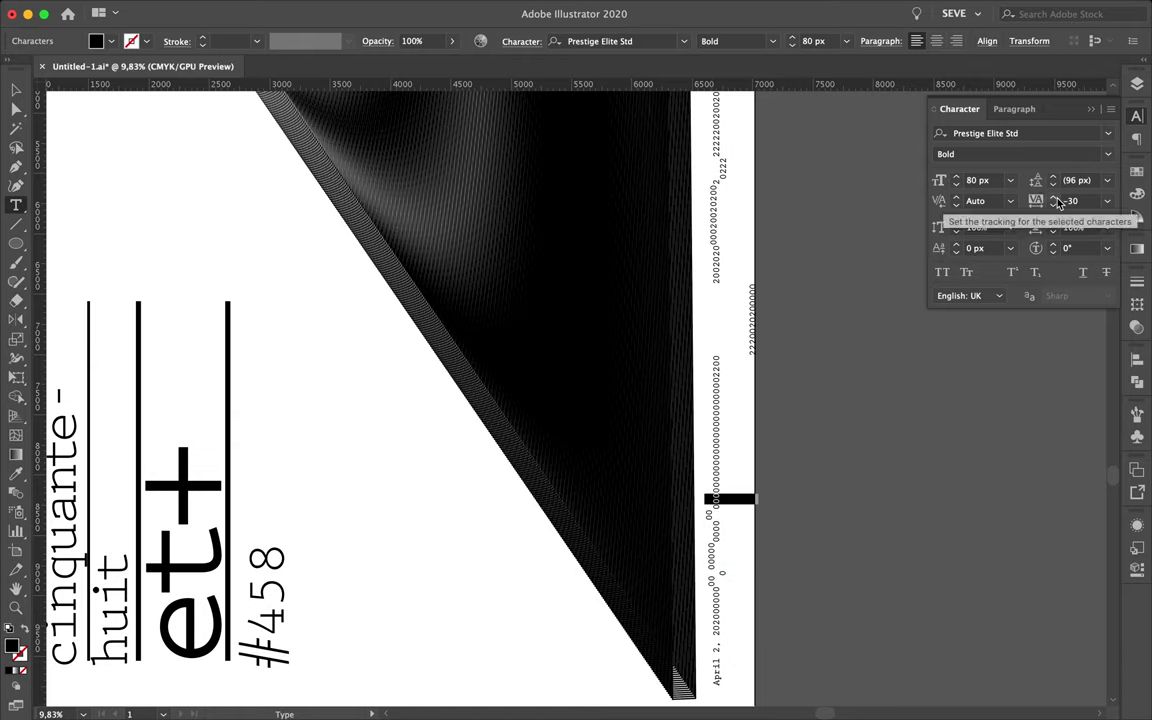
click(1075, 203)
text(8030)
key(Return)
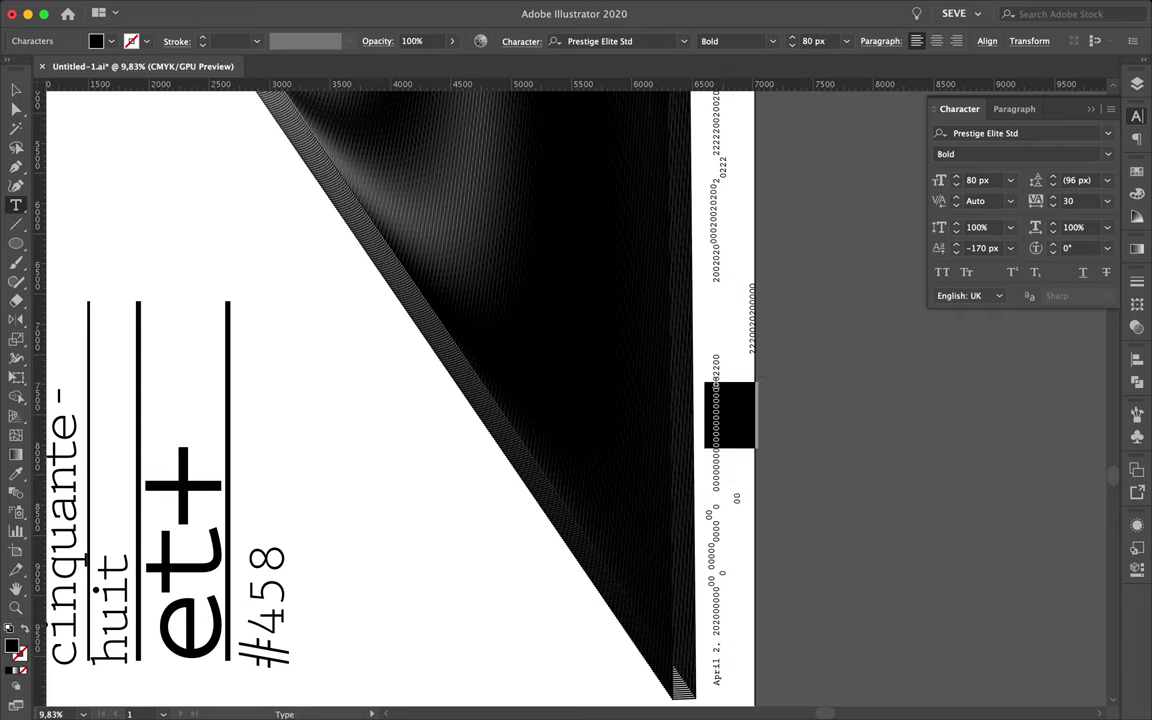
click(956, 252)
key(Return)
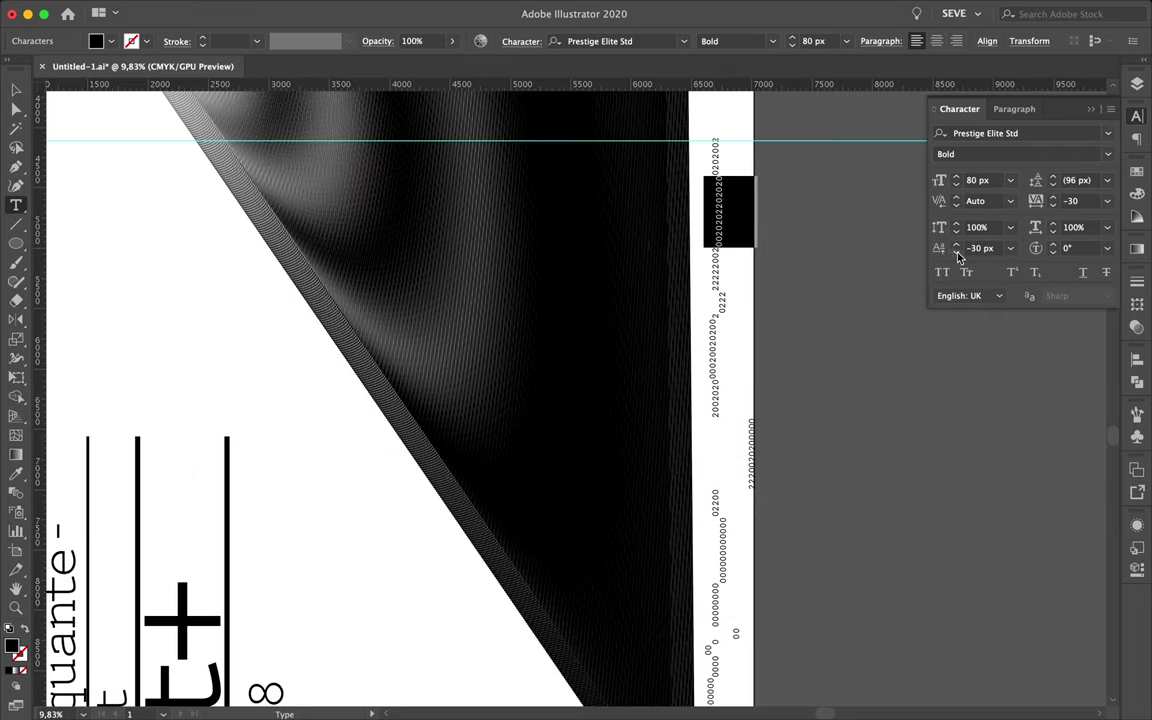
click(956, 252)
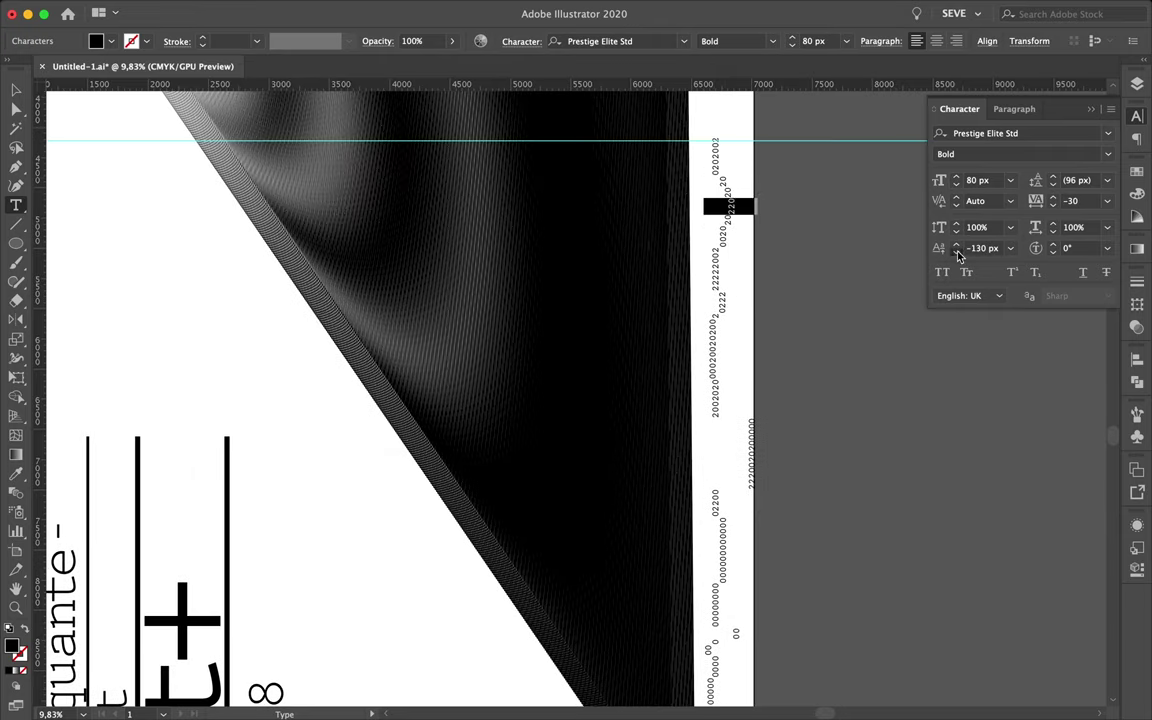
key(Escape)
Set a top rectangle's outline stroke to 20 px.
key(super+0)
scroll(517, 213, up, 5)
click(515, 230)
text(20)
key(Return)
click(434, 200)
click(418, 195)
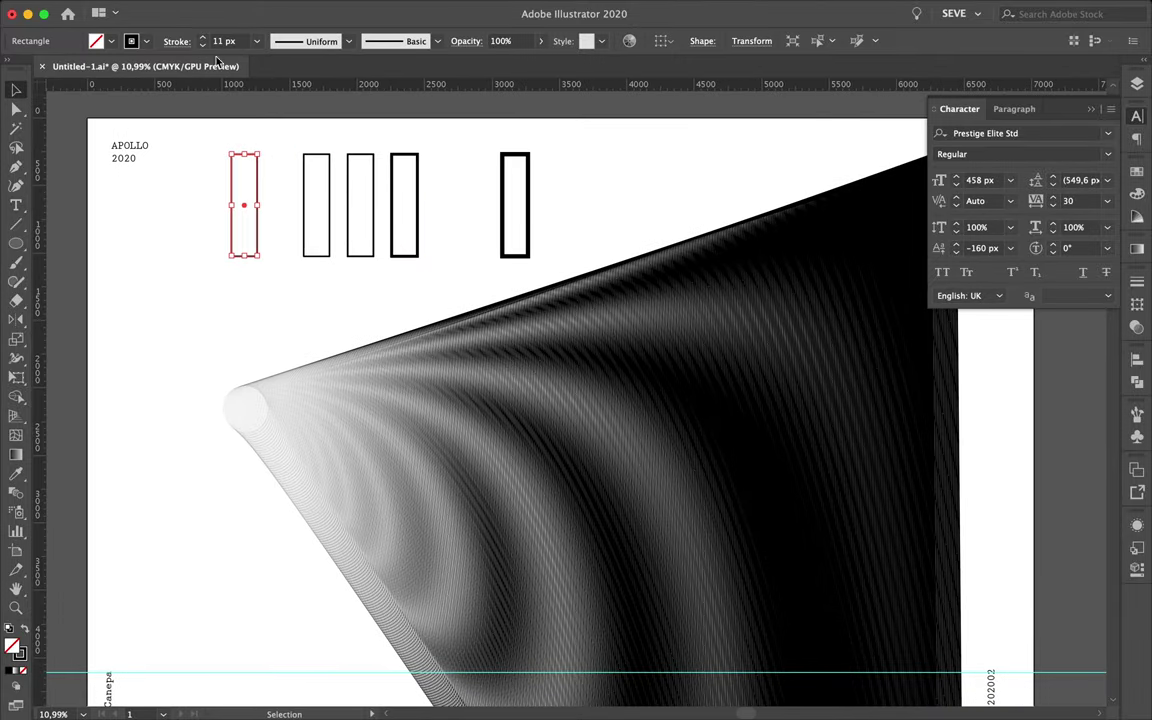
Reposition the vertical rule on the left side of the poster.
click(188, 224)
scroll(188, 224, down, 5)
scroll(230, 350, down, 2)
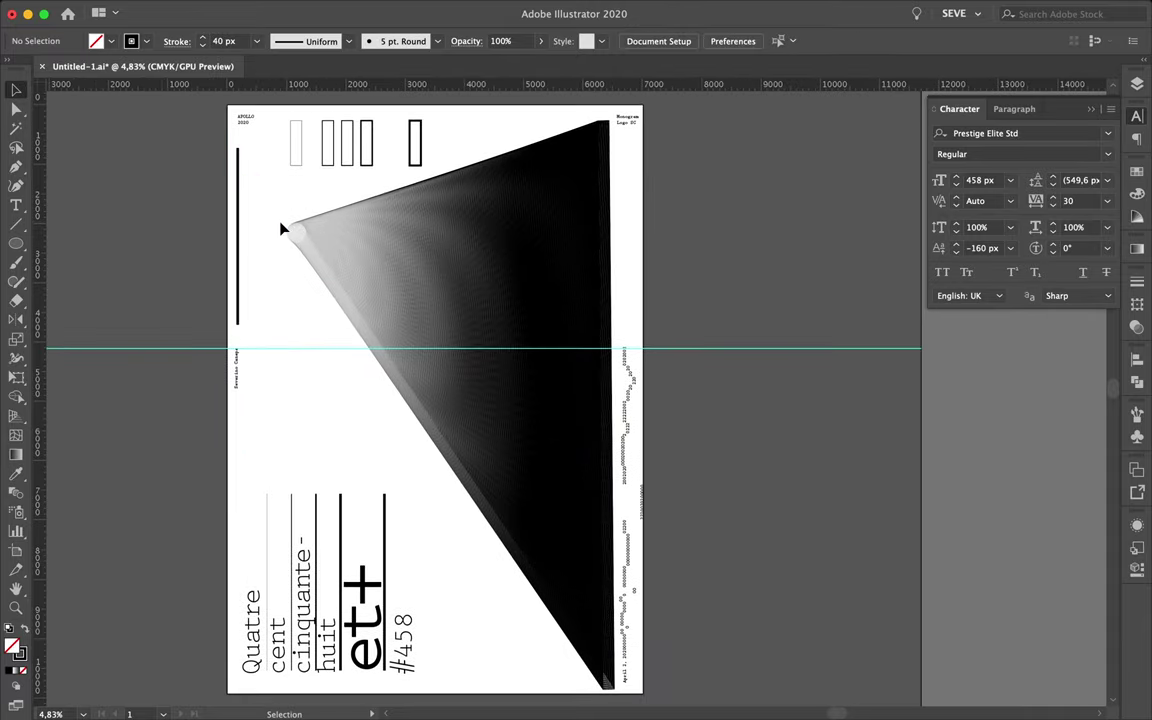
mouse_move(251, 199)
mouse_down()
mouse_move(271, 523)
mouse_move(239, 402)
mouse_up()
scroll(239, 402, up, 3)
scroll(304, 424, down, 2)
scroll(305, 424, down, 2)
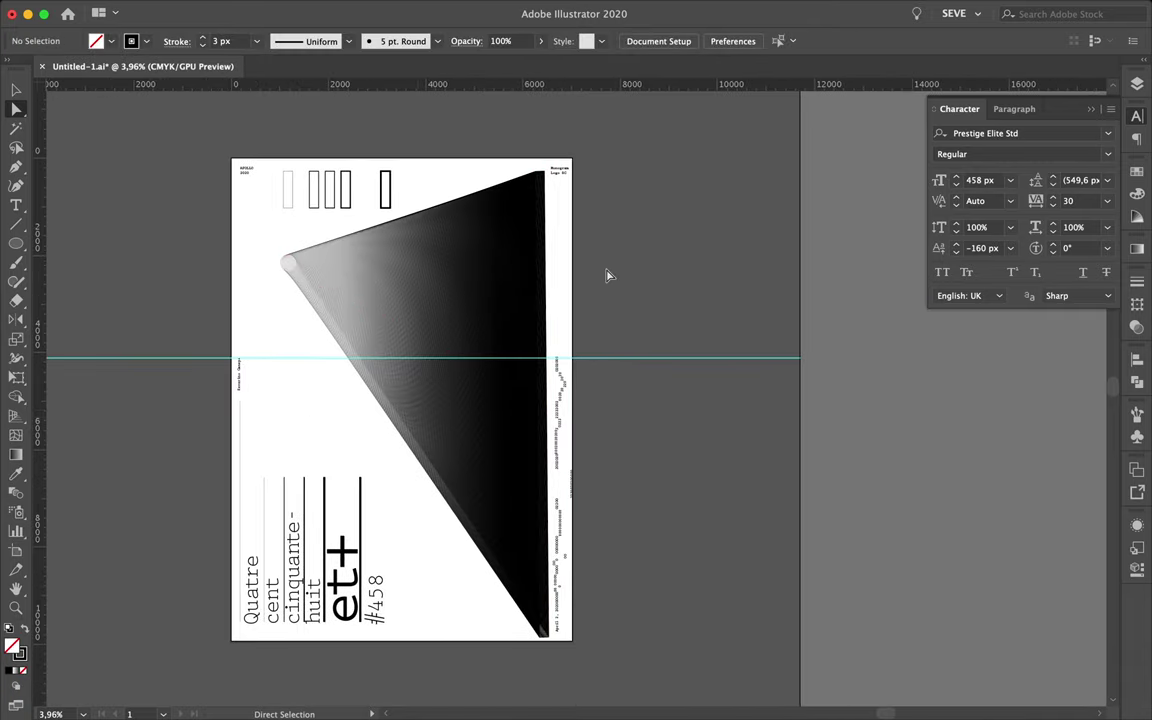
Adjust the baseline shift of the right-edge text column.
double_click(560, 495)
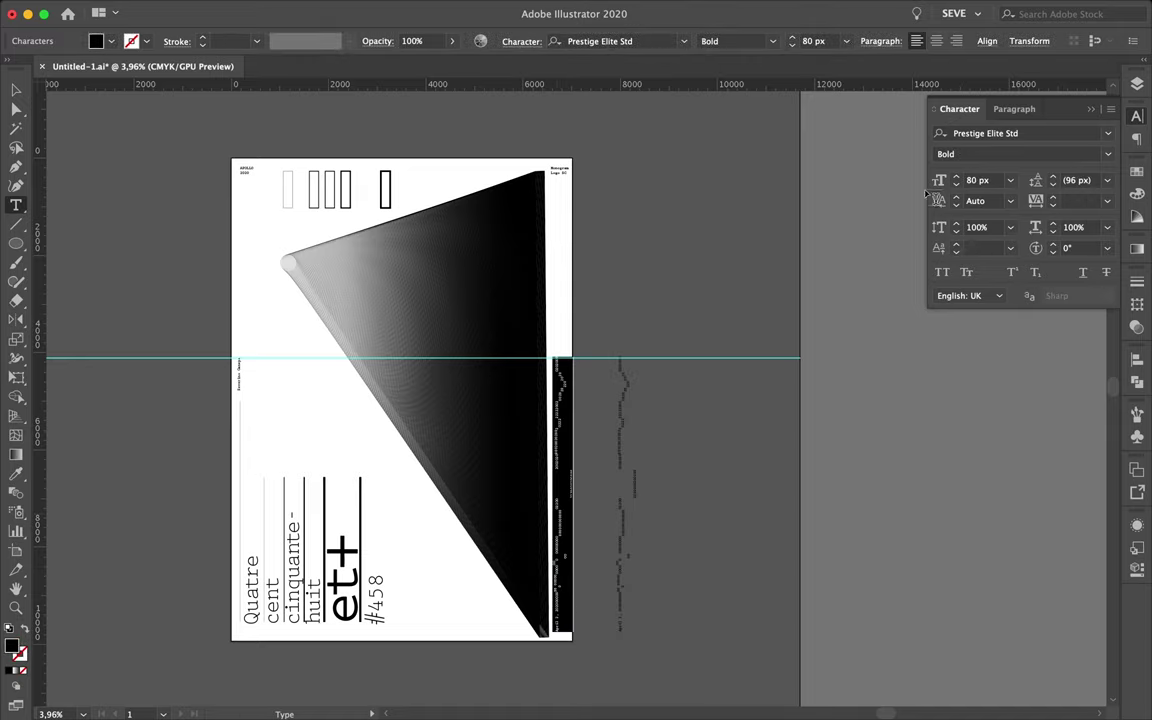
click(1010, 248)
click(1033, 360)
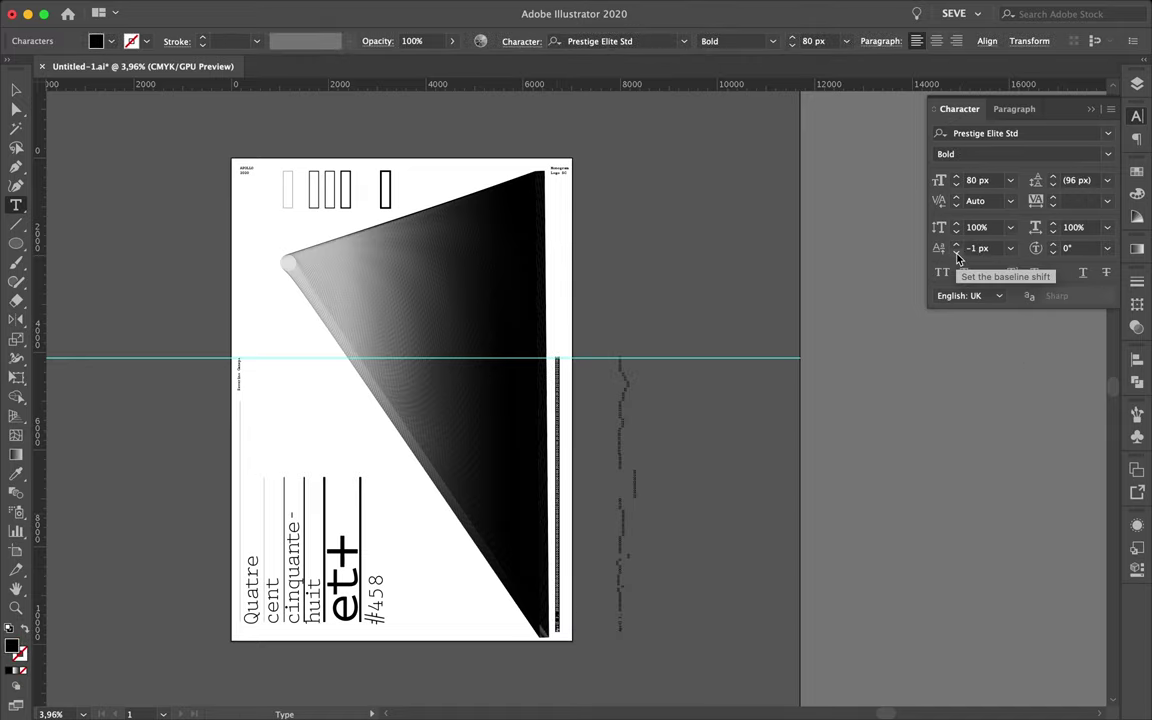
key(Escape)
scroll(620, 476, up, 5)
scroll(620, 480, down, 5)
click(373, 404)
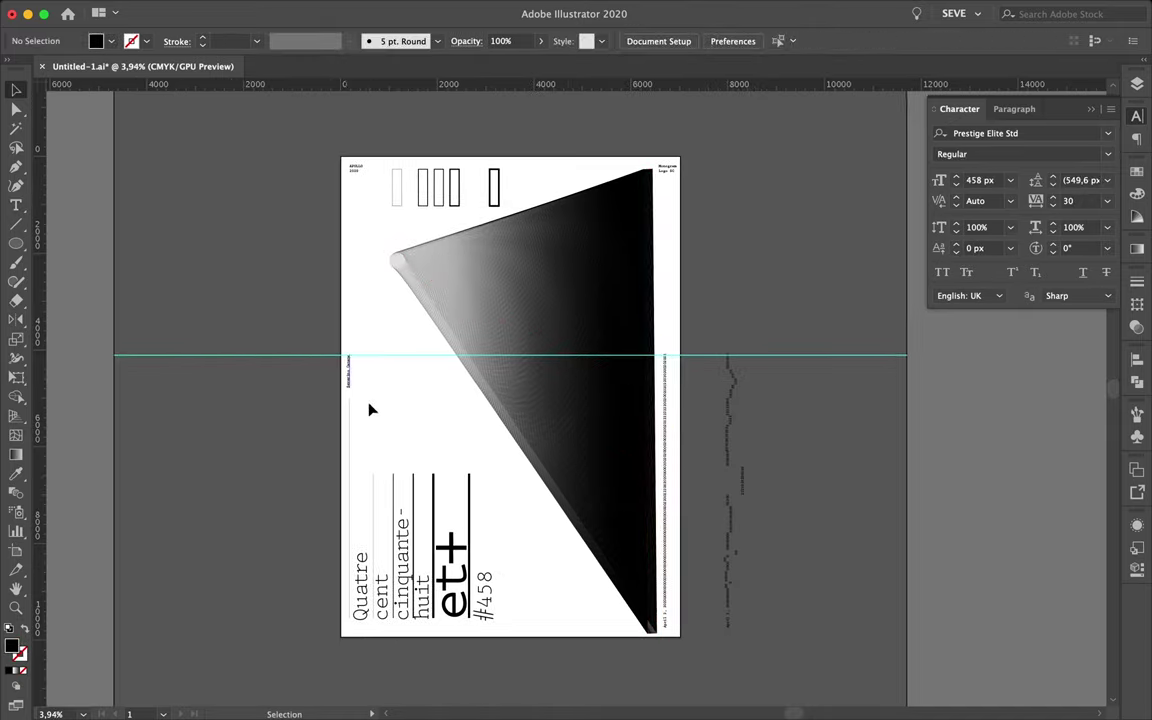
scroll(458, 309, up, 3)
scroll(458, 309, up, 3)
scroll(457, 310, down, 4)
scroll(457, 310, down, 3)
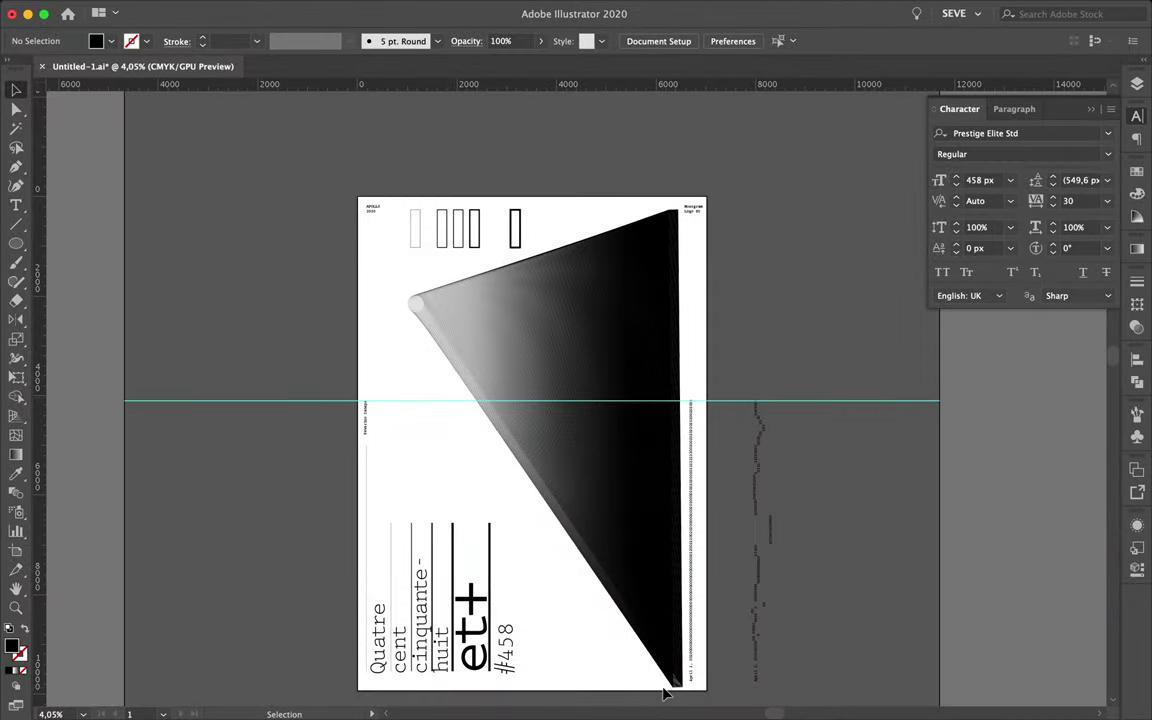
scroll(668, 686, up, 2)
Drag the triangle's bottom tip anchor point with Direct Selection.
key(a)
click(692, 678)
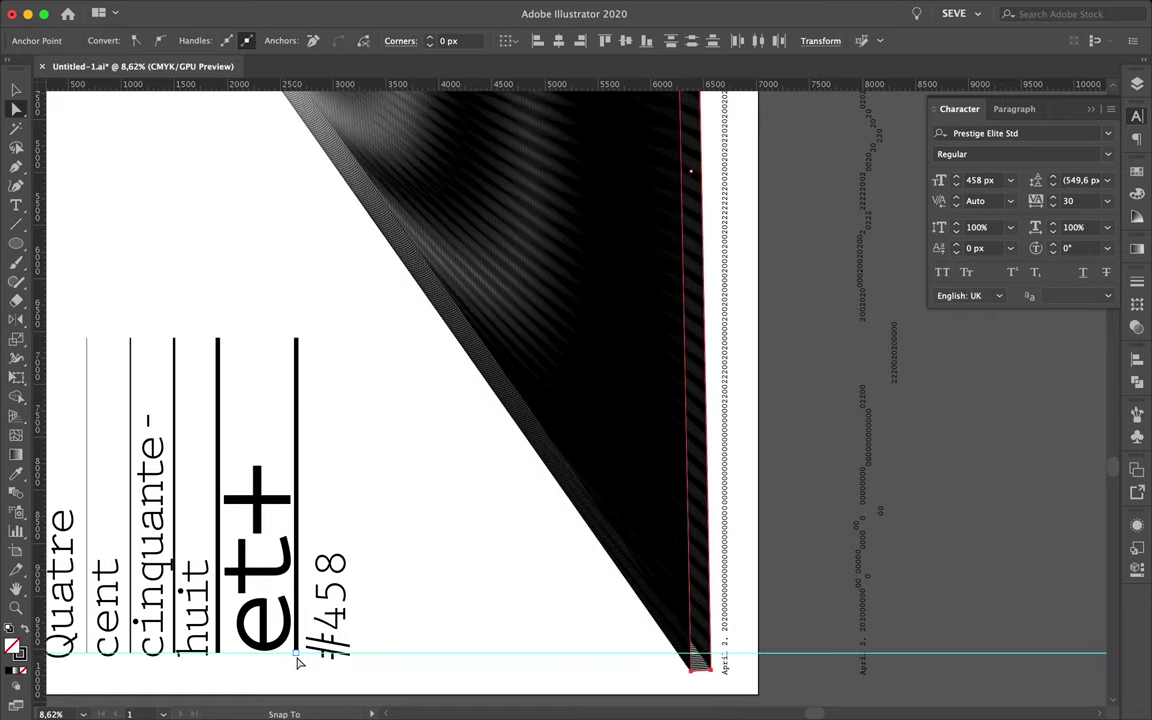
drag(691, 669, 692, 680)
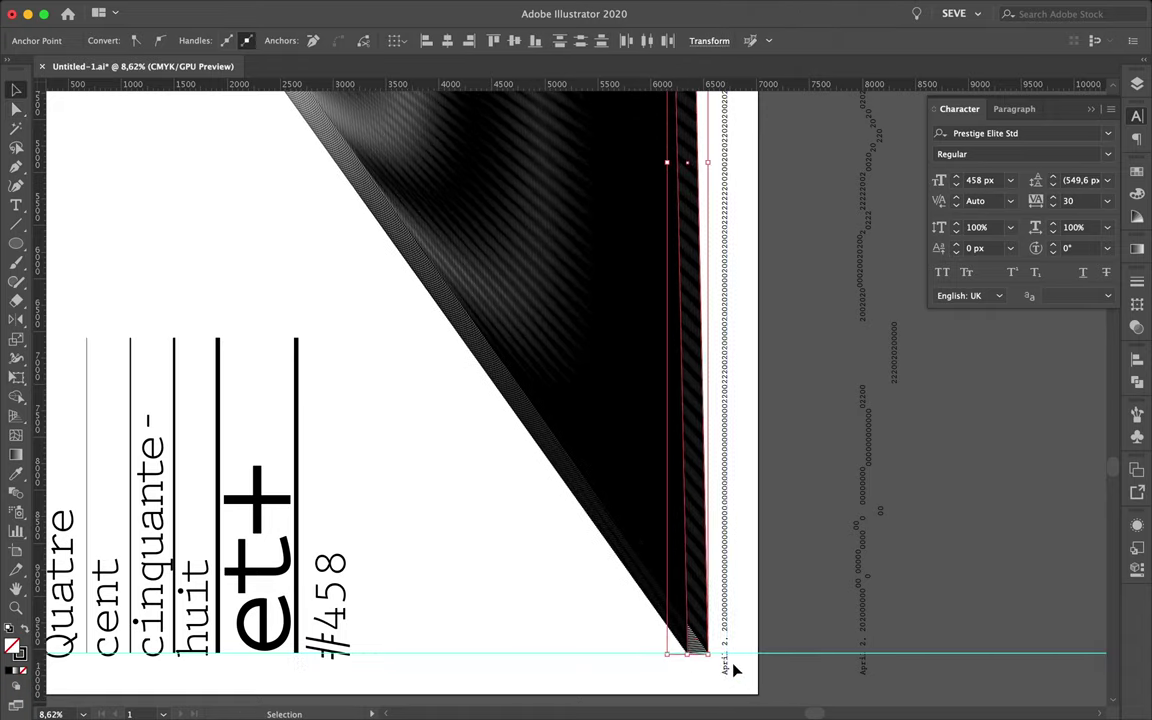
scroll(726, 645, down, 3)
Move the right-edge text column up by 210 px.
drag(725, 627, 730, 615)
scroll(728, 610, up, 3)
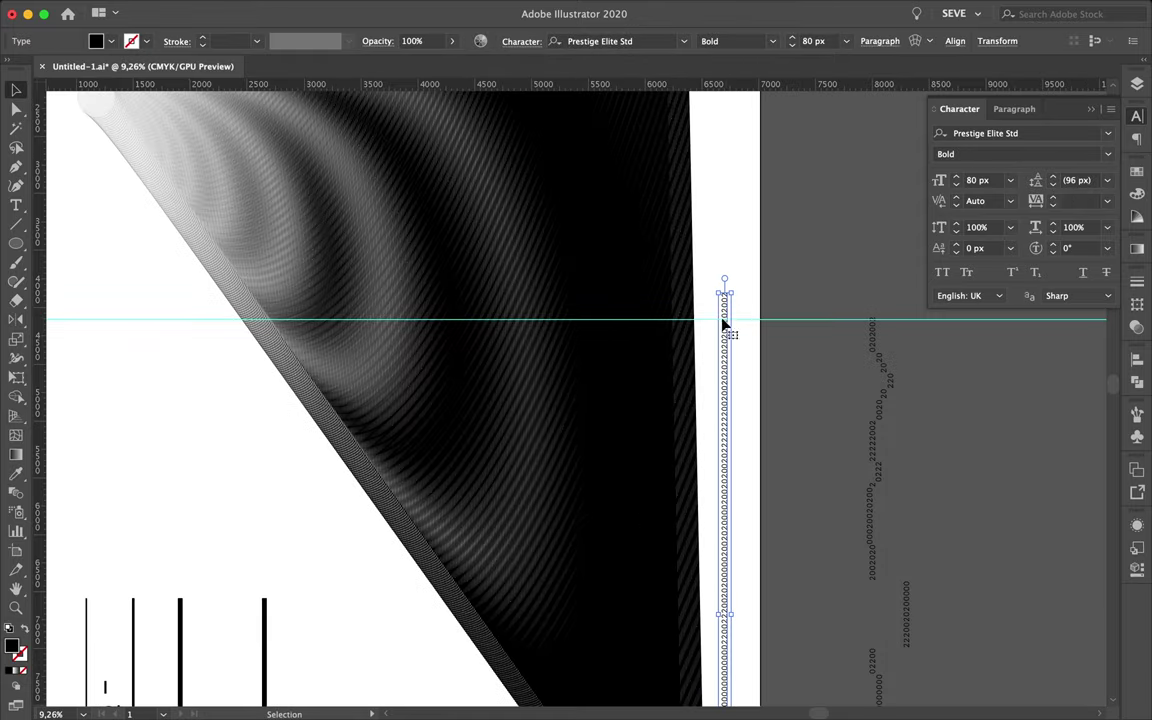
scroll(725, 290, down, 3)
click(828, 180)
scroll(795, 249, up, 1)
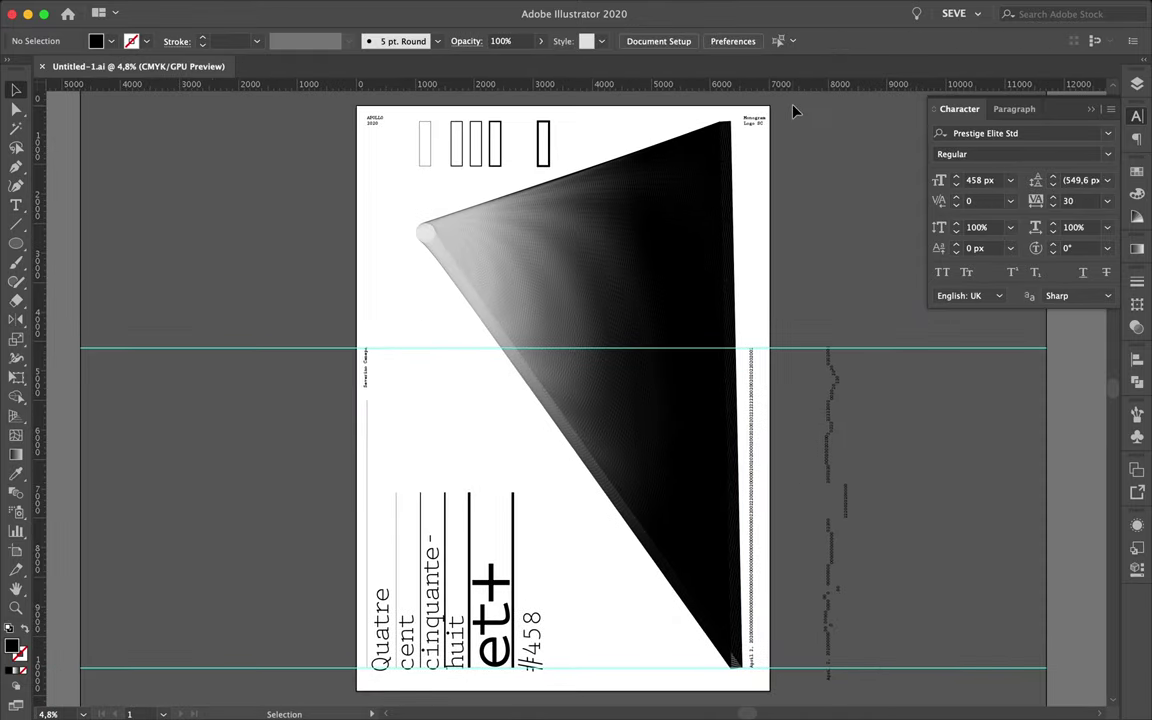
click(800, 10)
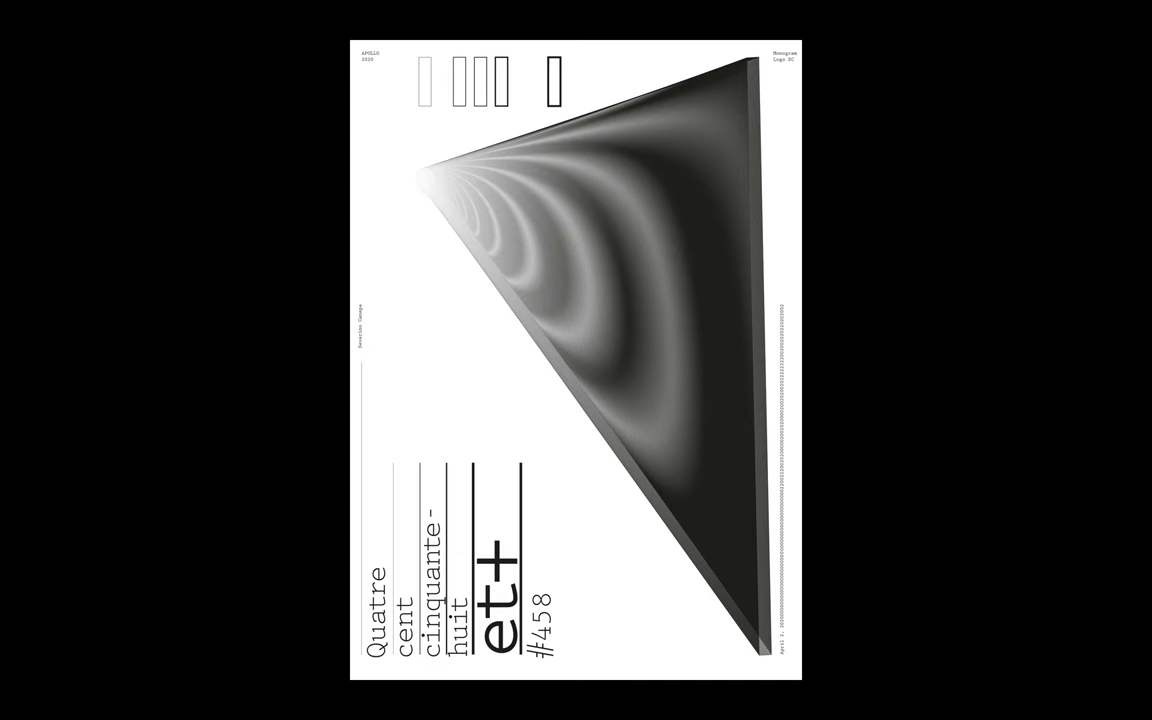